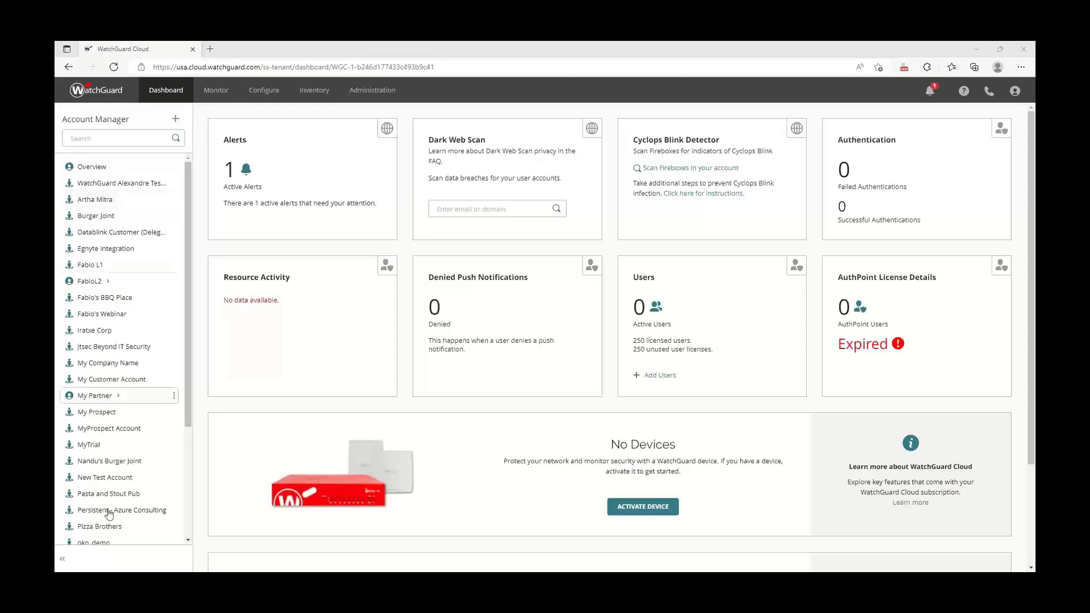
- Collapse the account list and open the AuthPoint service configuration
{"action": "left_click", "coordinate": [62, 561]}
{"action": "left_click", "coordinate": [63, 562]}
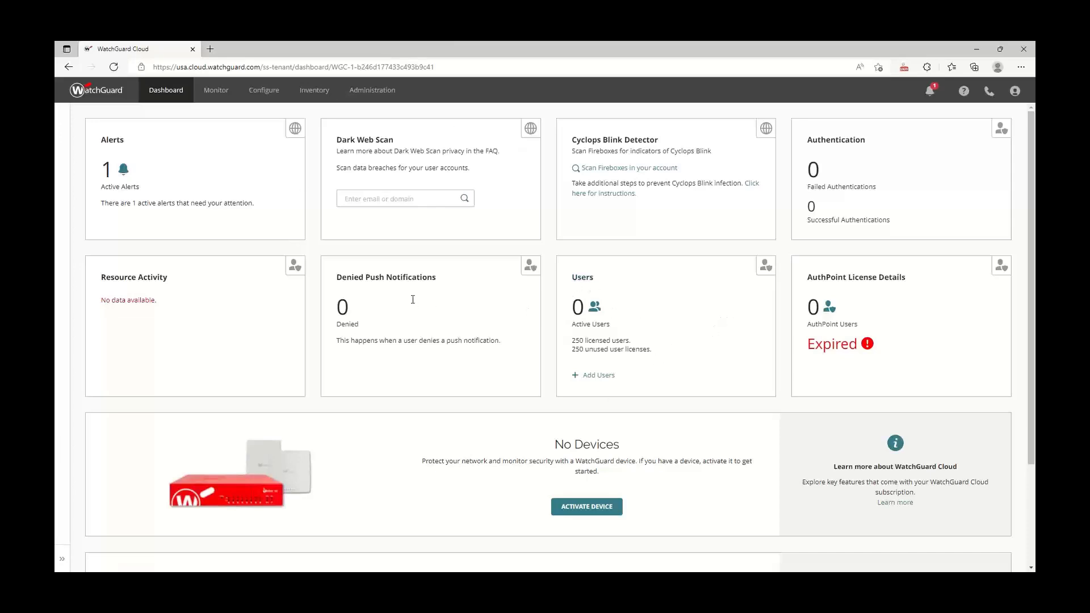
{"action": "left_click", "coordinate": [256, 94]}
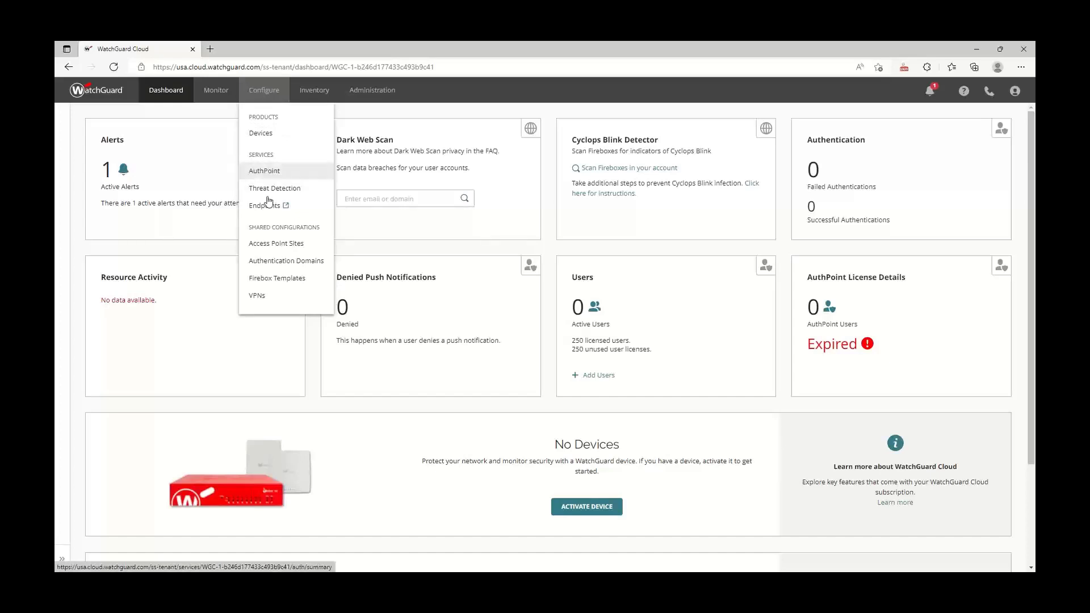
{"action": "left_click", "coordinate": [276, 173]}
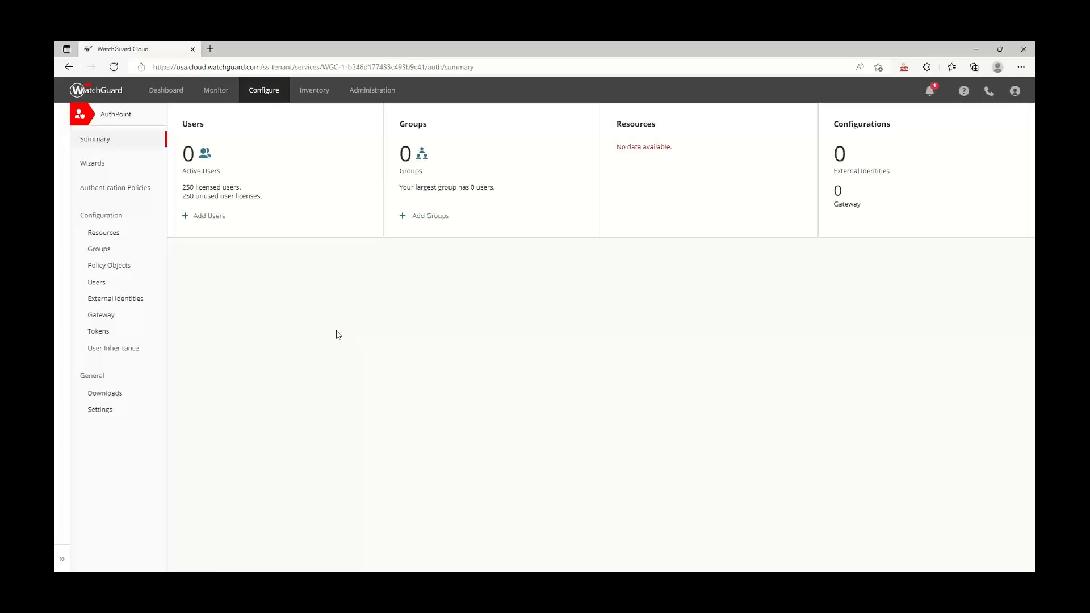
- Create and save an AuthPoint group named Webinar
{"action": "left_click", "coordinate": [97, 250]}
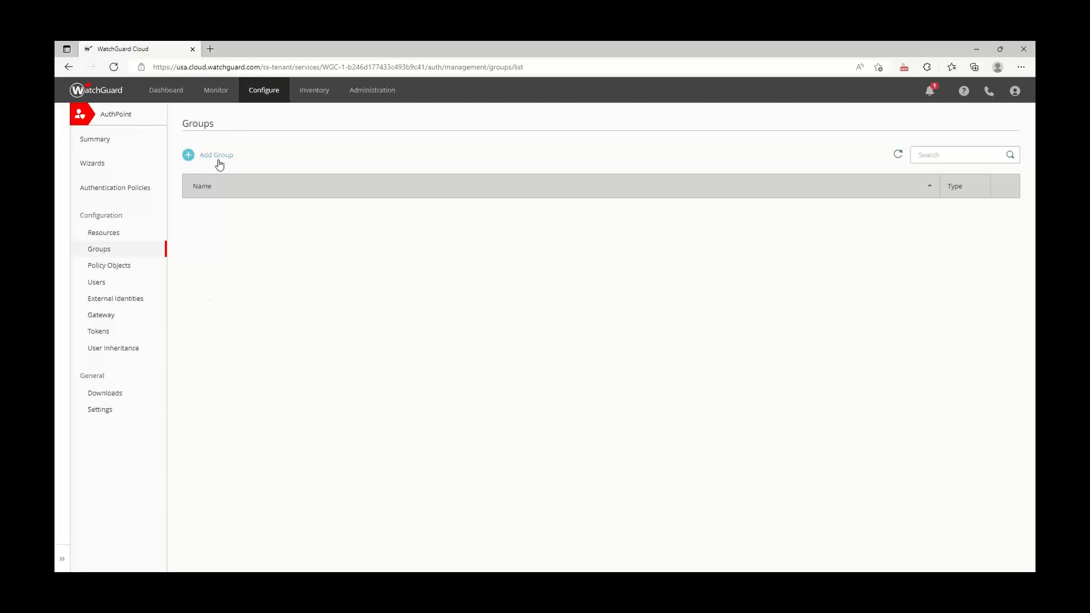
{"action": "left_click", "coordinate": [218, 161]}
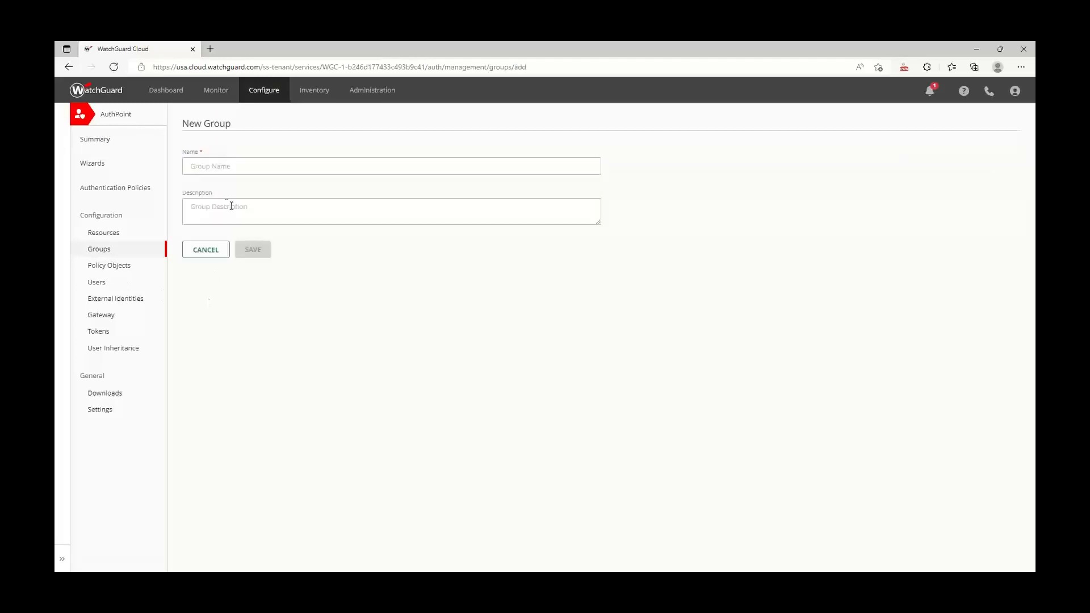
{"action": "left_click", "coordinate": [259, 167]}
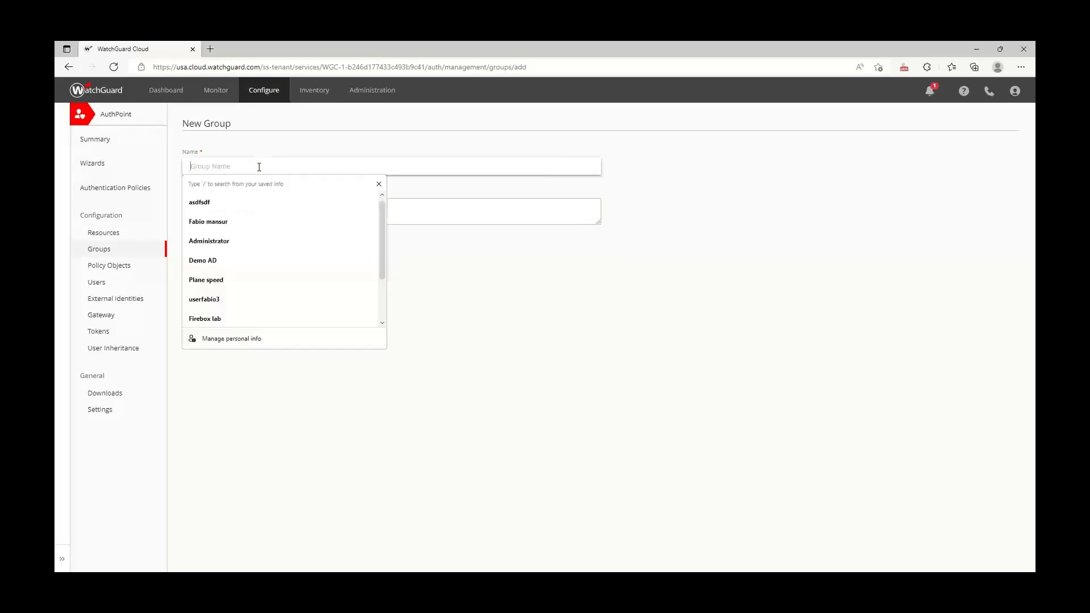
{"action": "type", "text": "Webinar"}
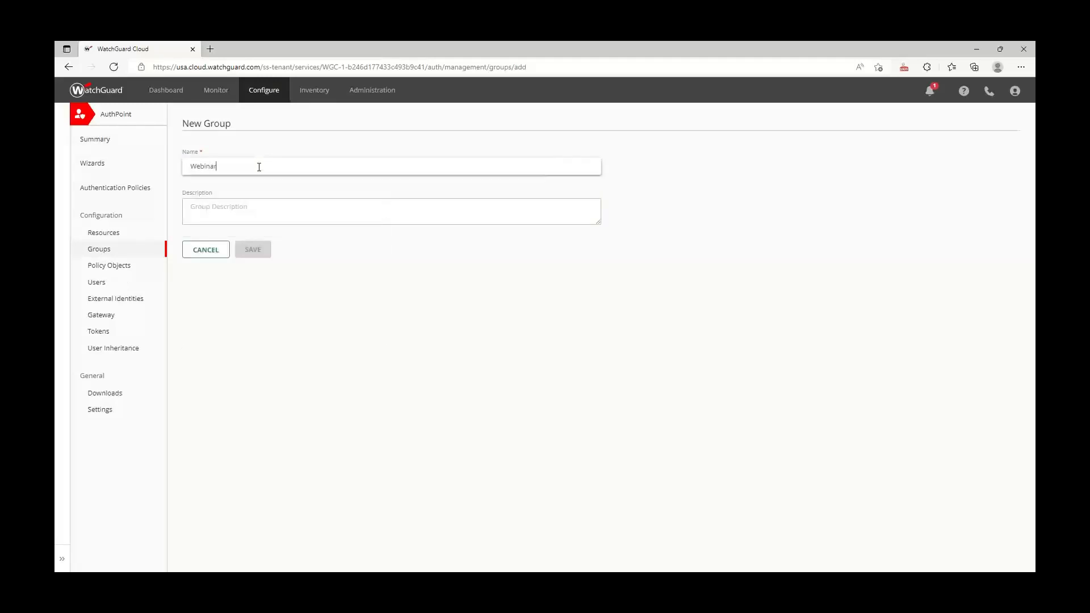
{"action": "left_click", "coordinate": [257, 248]}
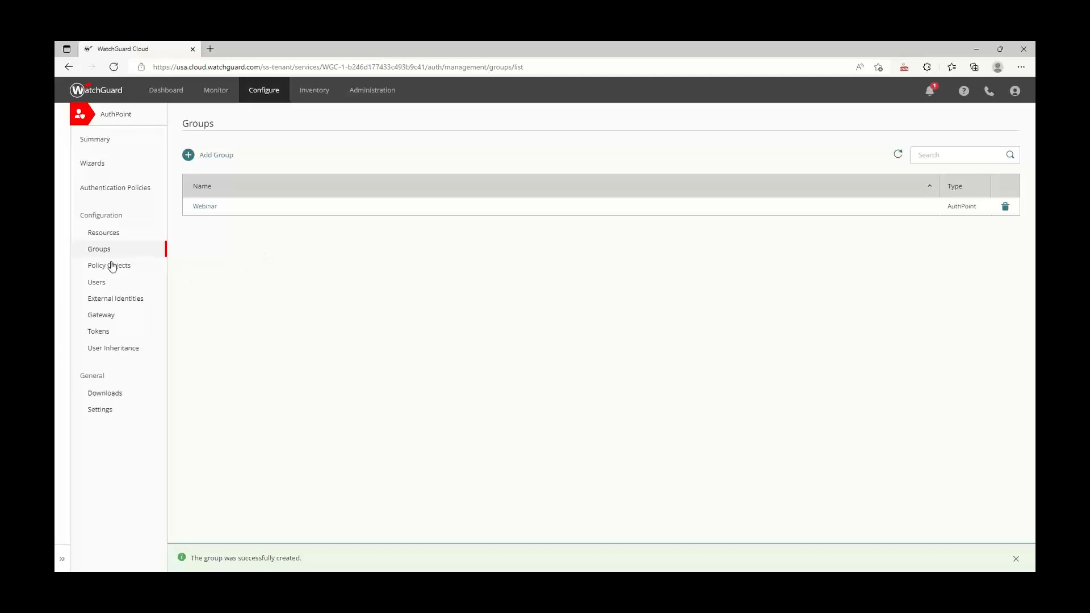
- Start a new AuthPoint user and enter the user's first name and user name, leaving the last name empty
{"action": "left_click", "coordinate": [97, 283]}
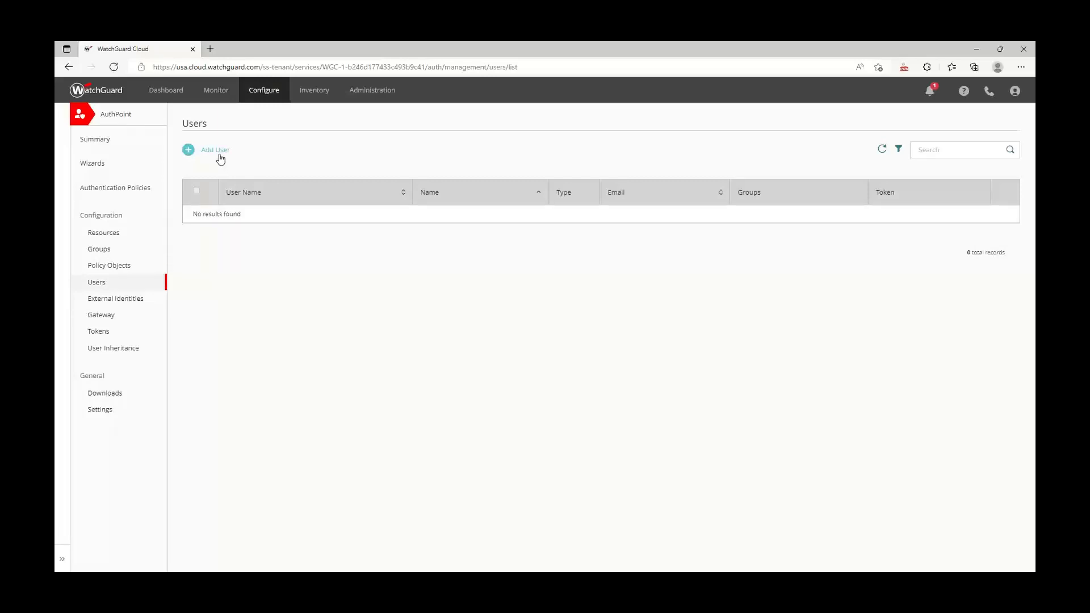
{"action": "left_click", "coordinate": [221, 159]}
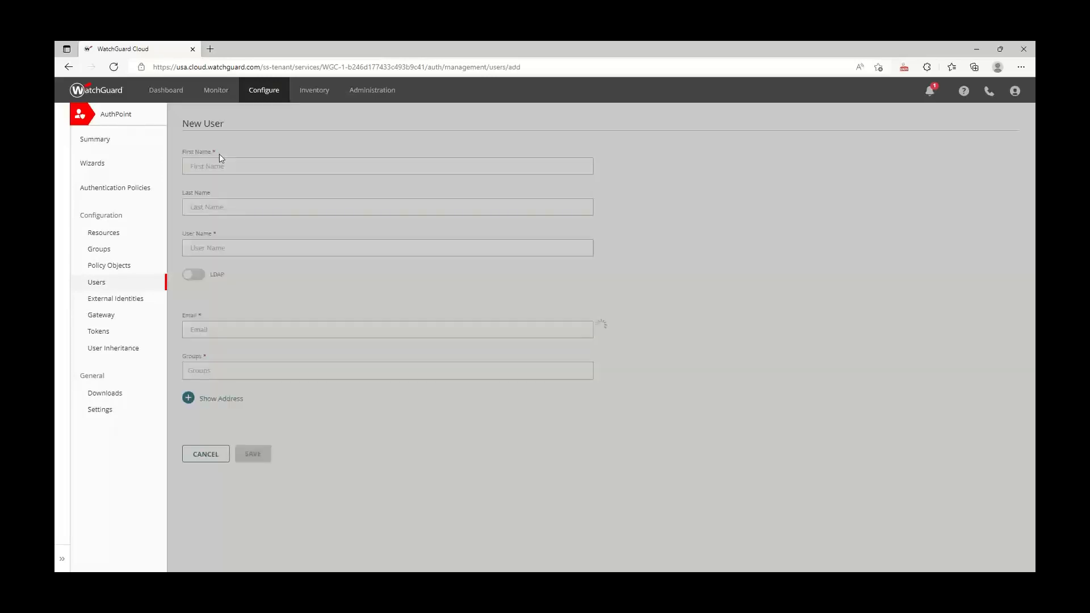
{"action": "left_click", "coordinate": [218, 166]}
{"action": "left_click", "coordinate": [688, 223]}
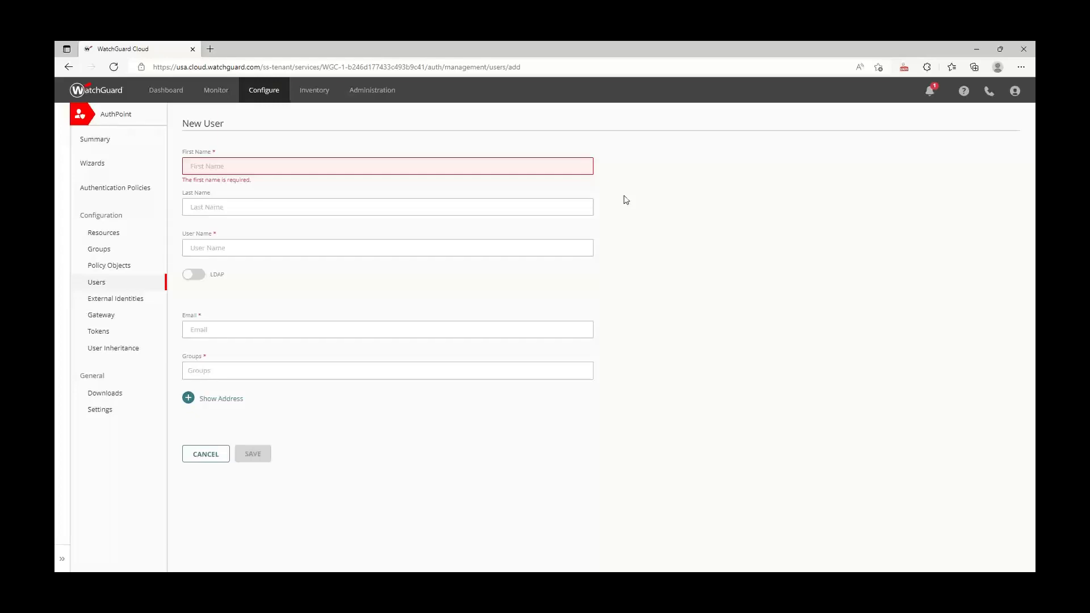
{"action": "left_click", "coordinate": [418, 166]}
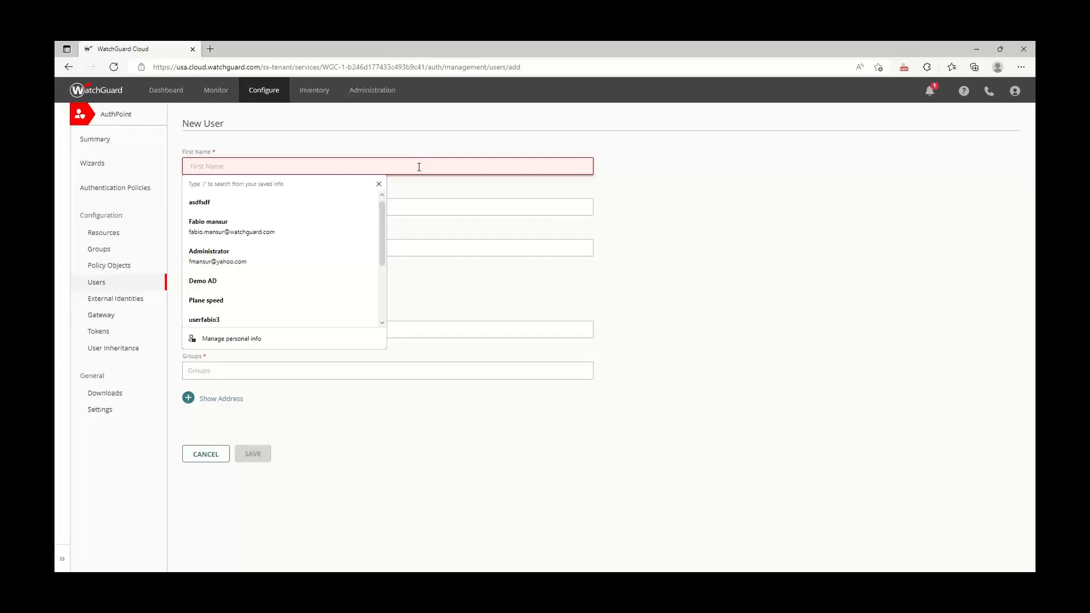
{"action": "type", "text": "Fabio"}
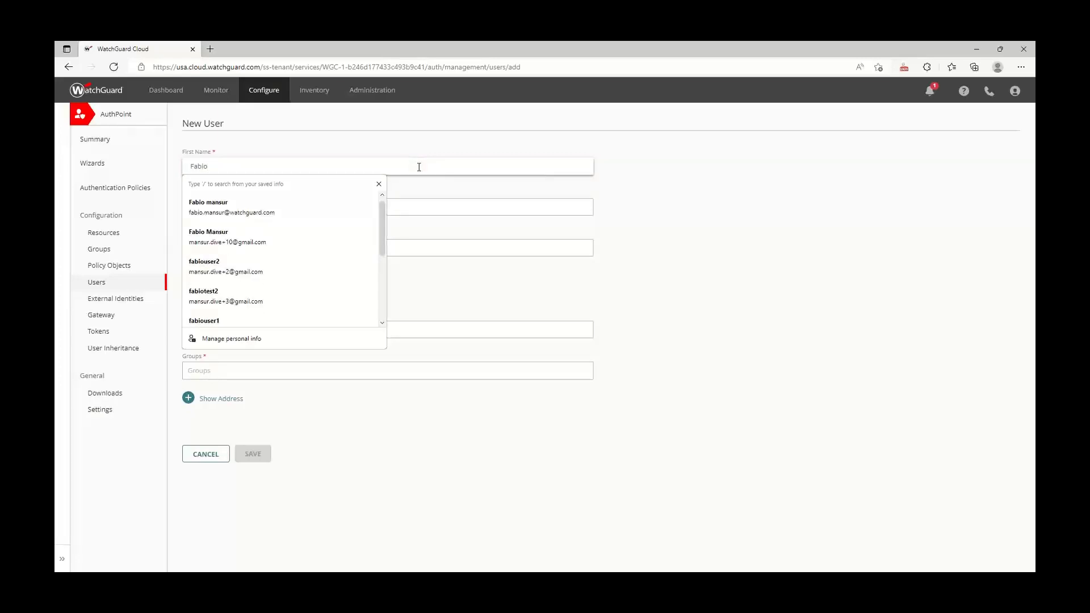
{"action": "left_click", "coordinate": [432, 207]}
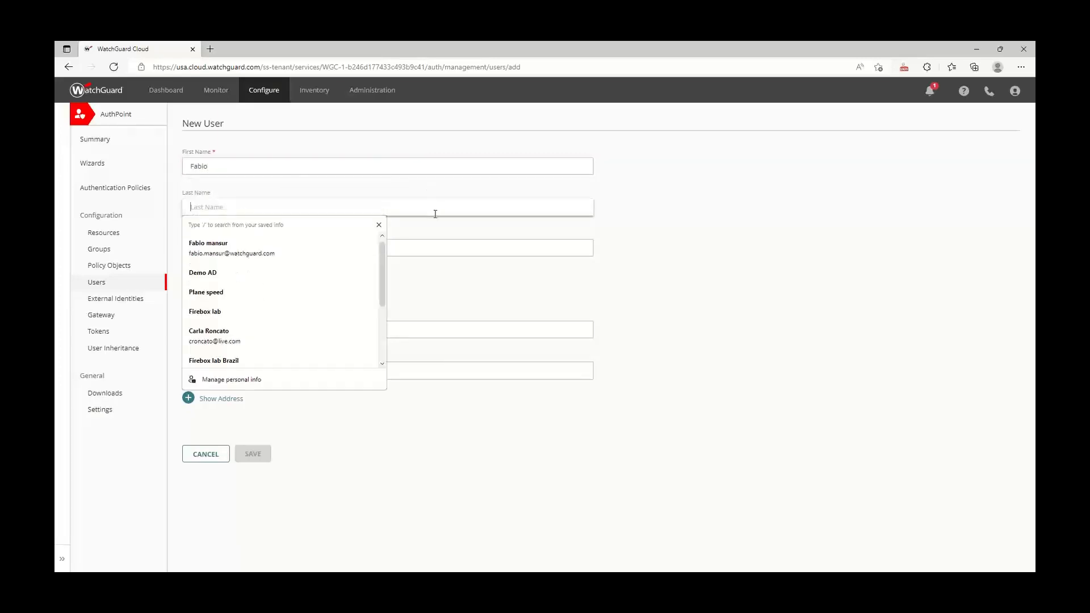
{"action": "left_click", "coordinate": [483, 244]}
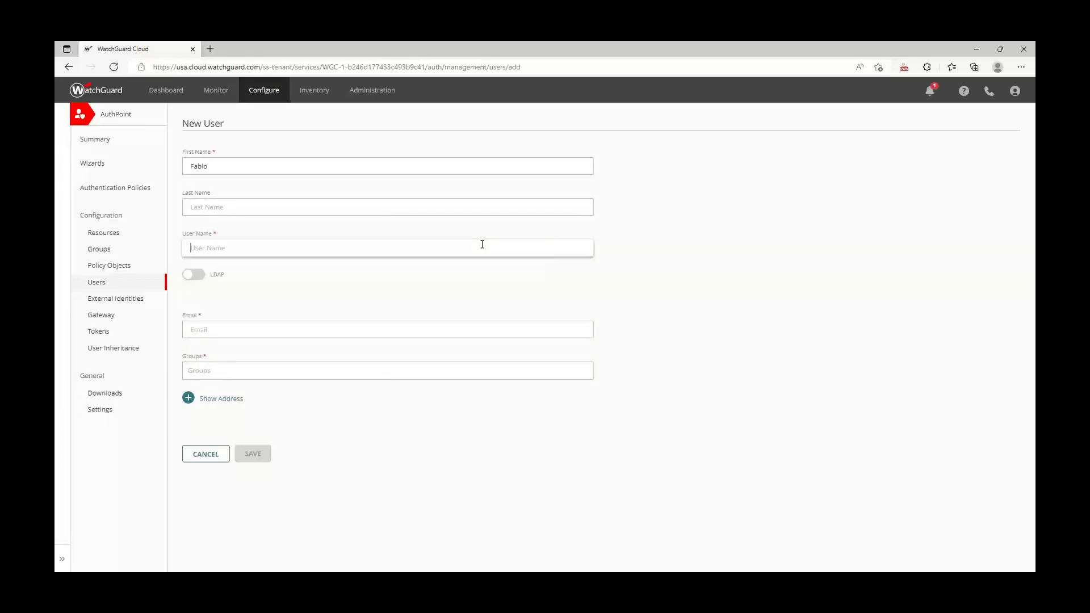
- Enter the new user's email address, assign the Webinar group and save the user
{"action": "left_click", "coordinate": [389, 326]}
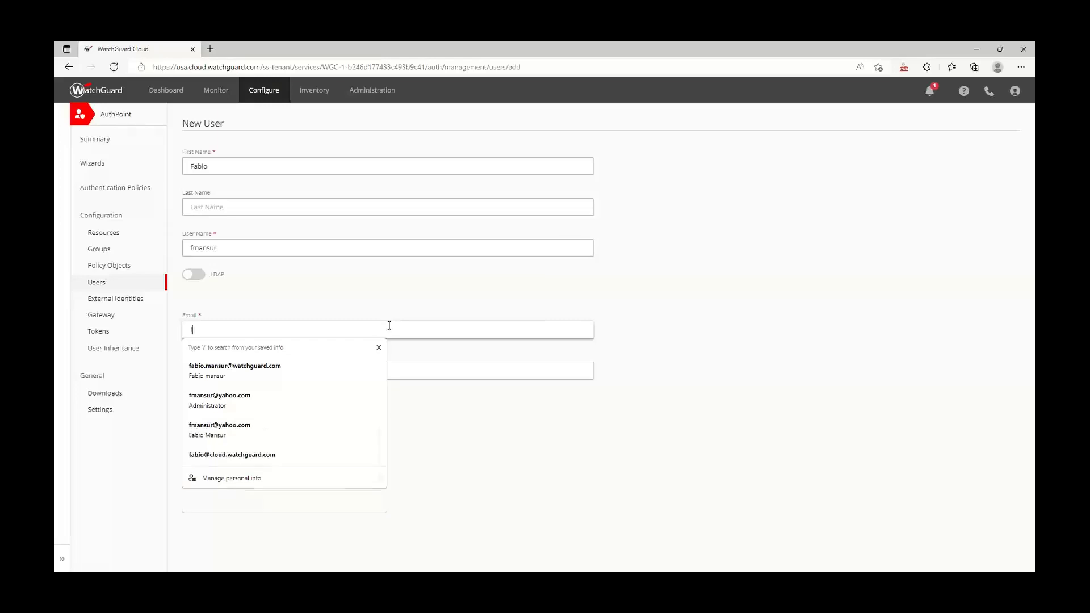
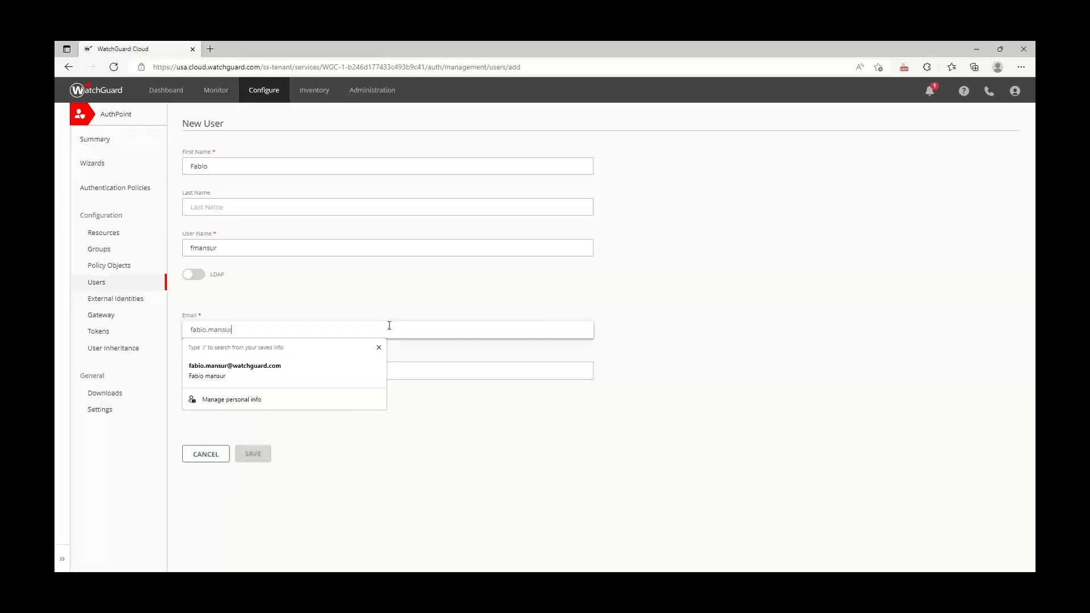
{"action": "left_click", "coordinate": [442, 418]}
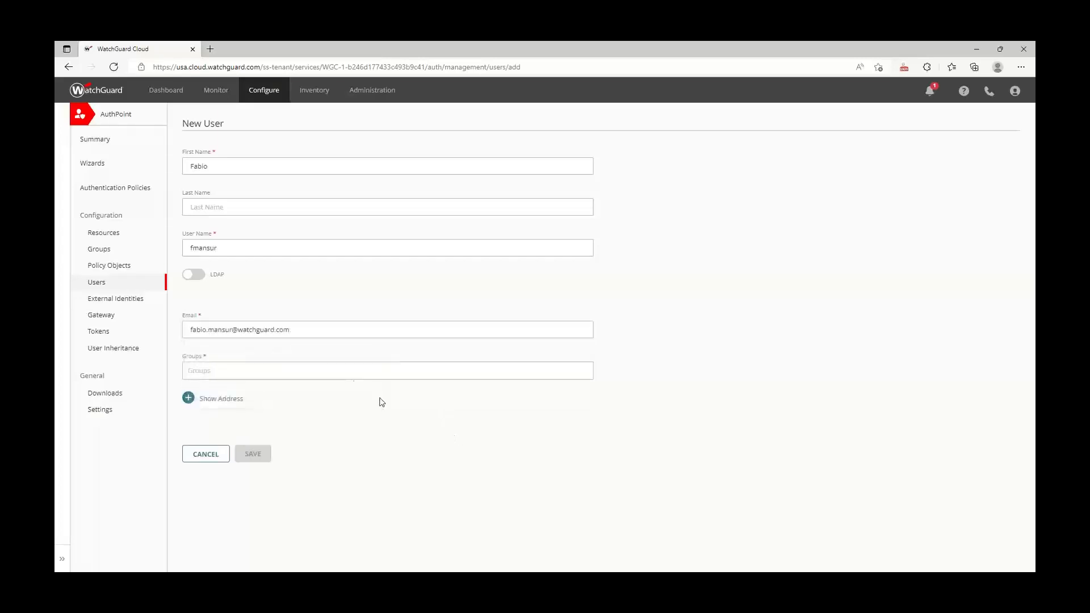
{"action": "left_click", "coordinate": [350, 374]}
{"action": "left_click", "coordinate": [212, 391]}
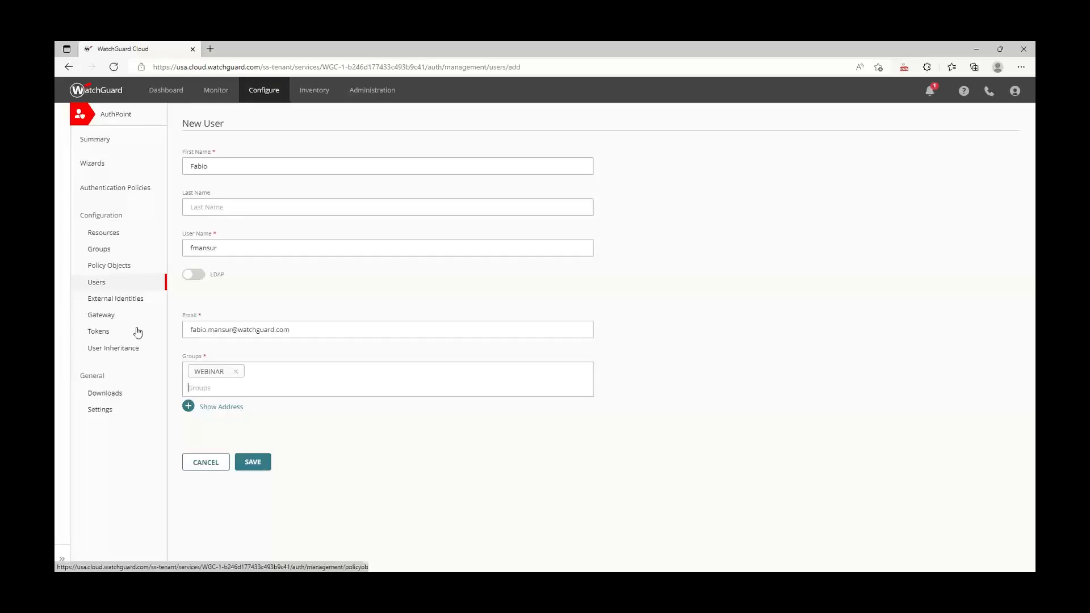
{"action": "left_click", "coordinate": [253, 462]}
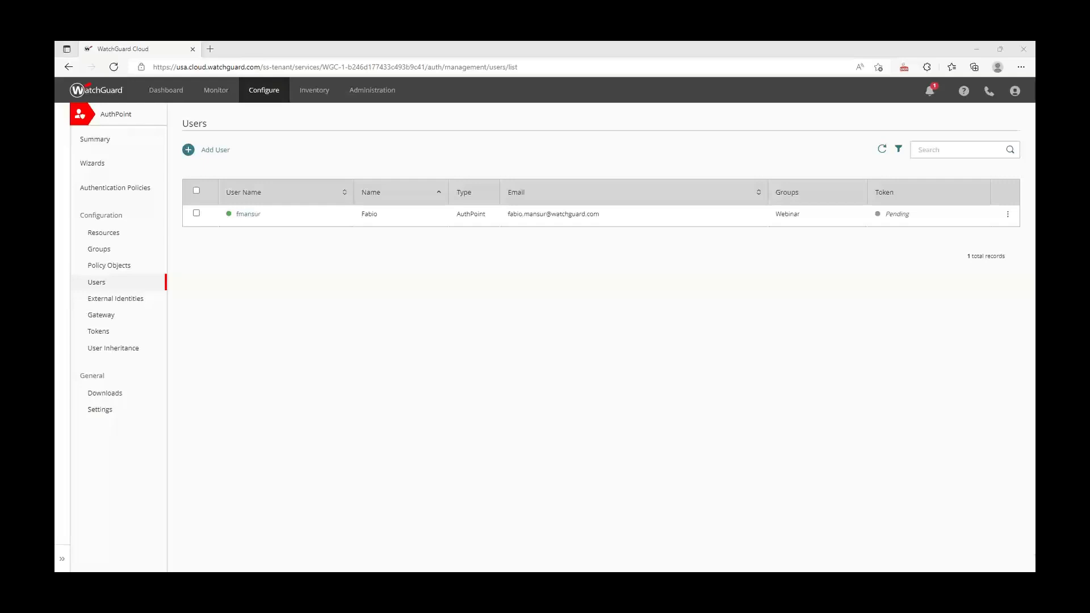
- Switch to the Set Password email in Outlook, follow its password creation link, and save a new account password
{"action": "key", "text": "alt+Tab"}
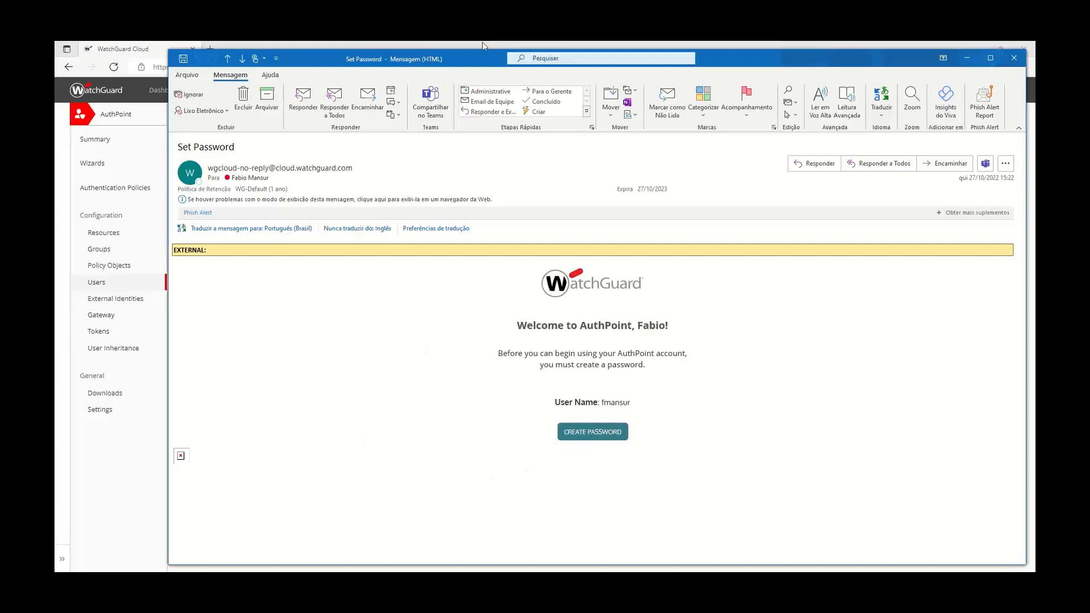
{"action": "left_click", "coordinate": [583, 434]}
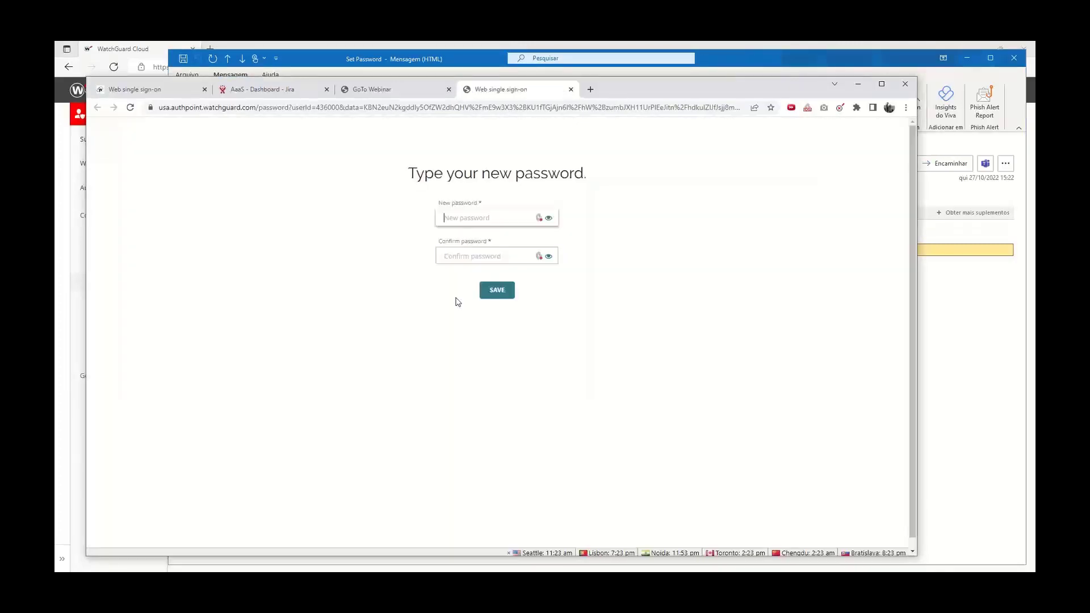
{"action": "left_click", "coordinate": [486, 264]}
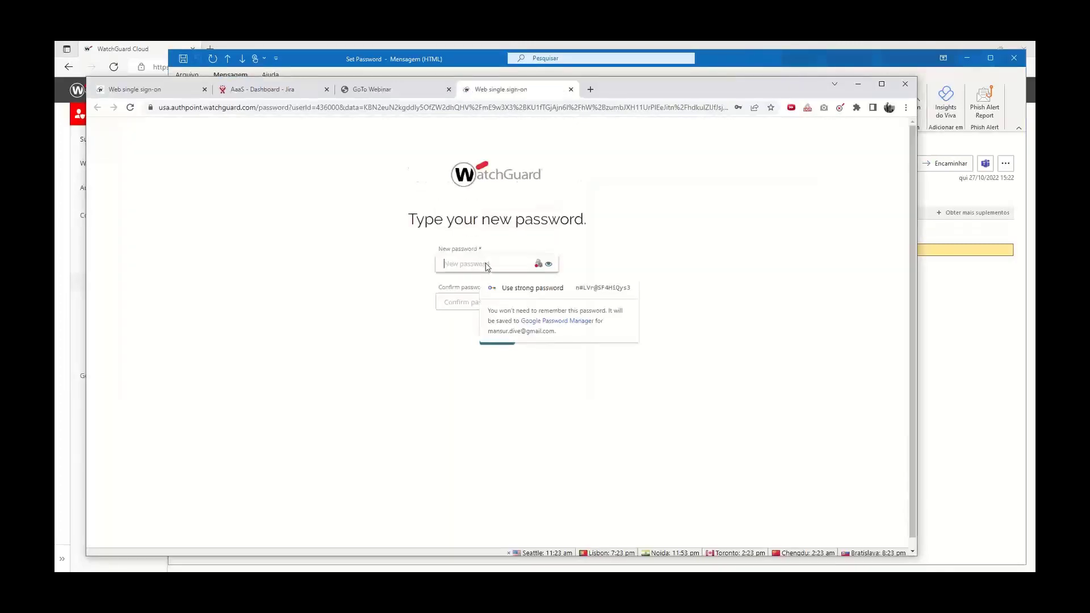
{"action": "type", "text": "•••••••••"}
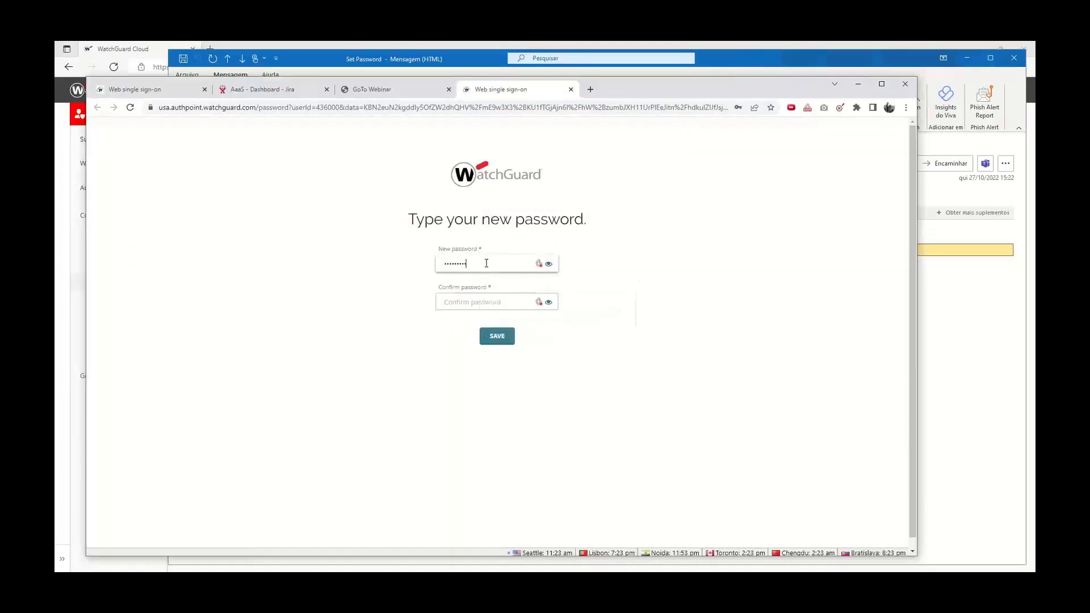
{"action": "key", "text": "Tab"}
{"action": "type", "text": "•••••••••"}
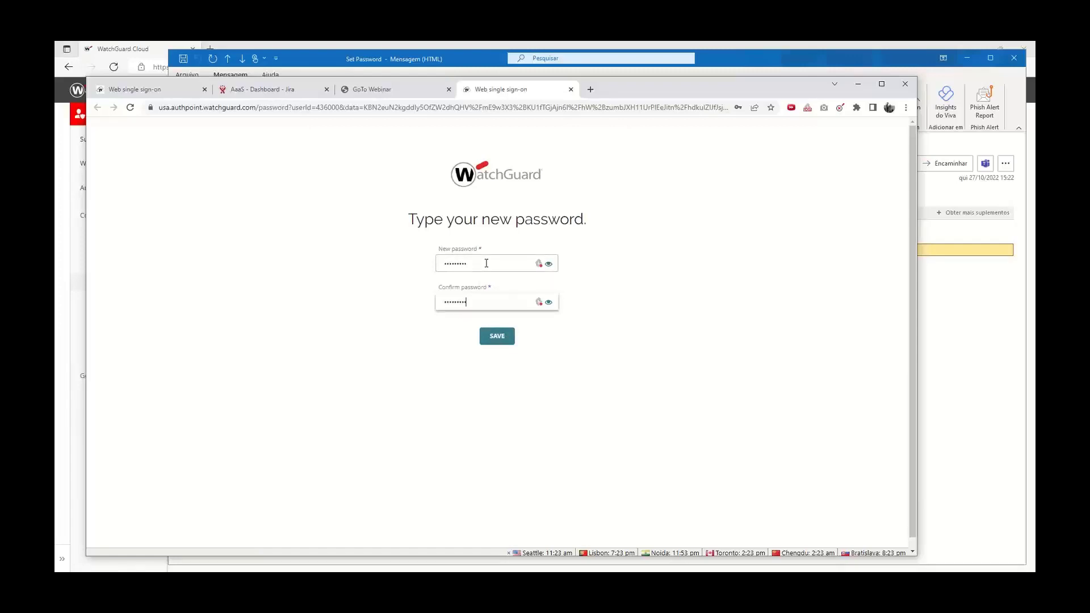
{"action": "left_click", "coordinate": [498, 336]}
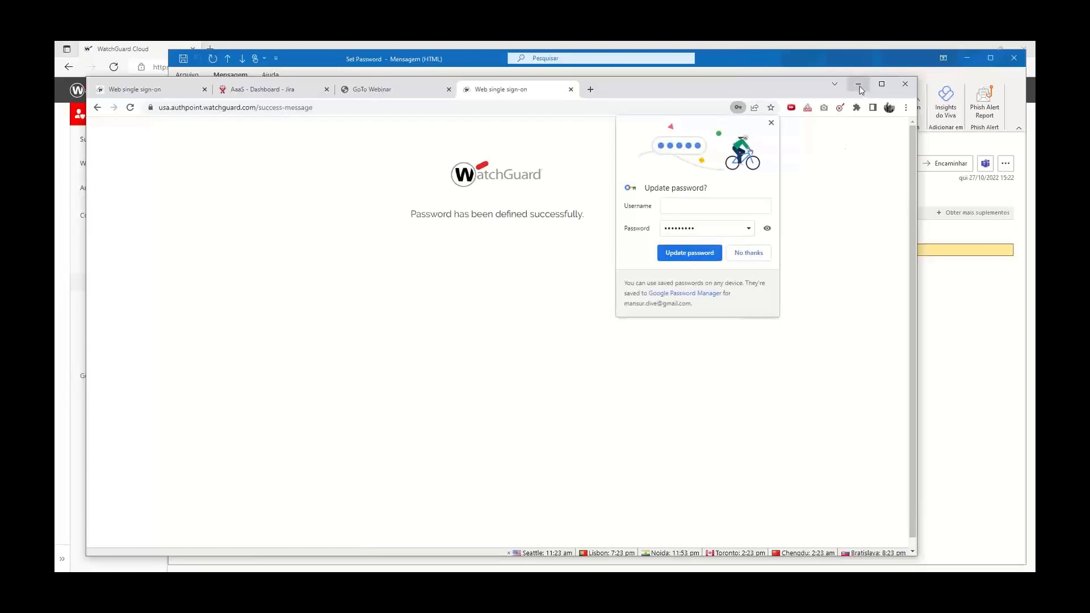
{"action": "left_click", "coordinate": [859, 86]}
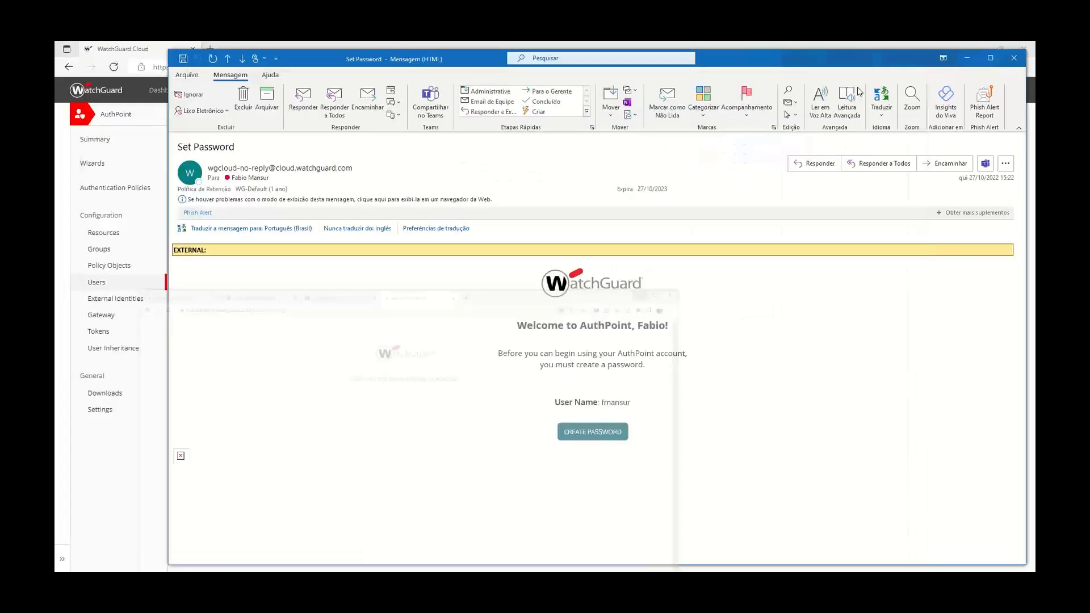
- Start the activation from the Activation email and bring the full QR code into view on the Welcome to AuthPoint page
{"action": "left_click", "coordinate": [967, 59]}
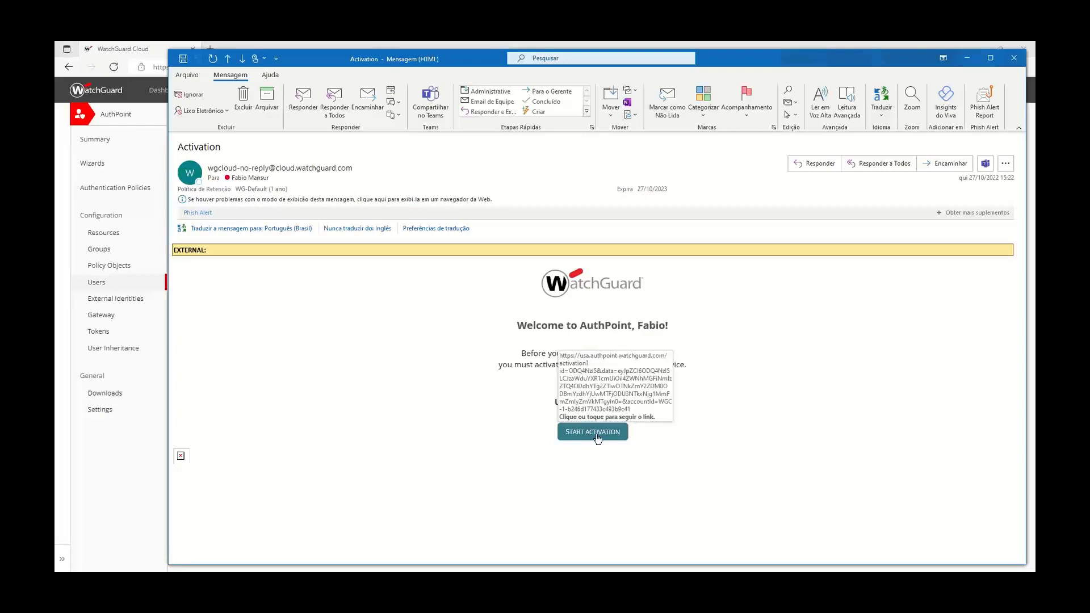
{"action": "left_click", "coordinate": [597, 437]}
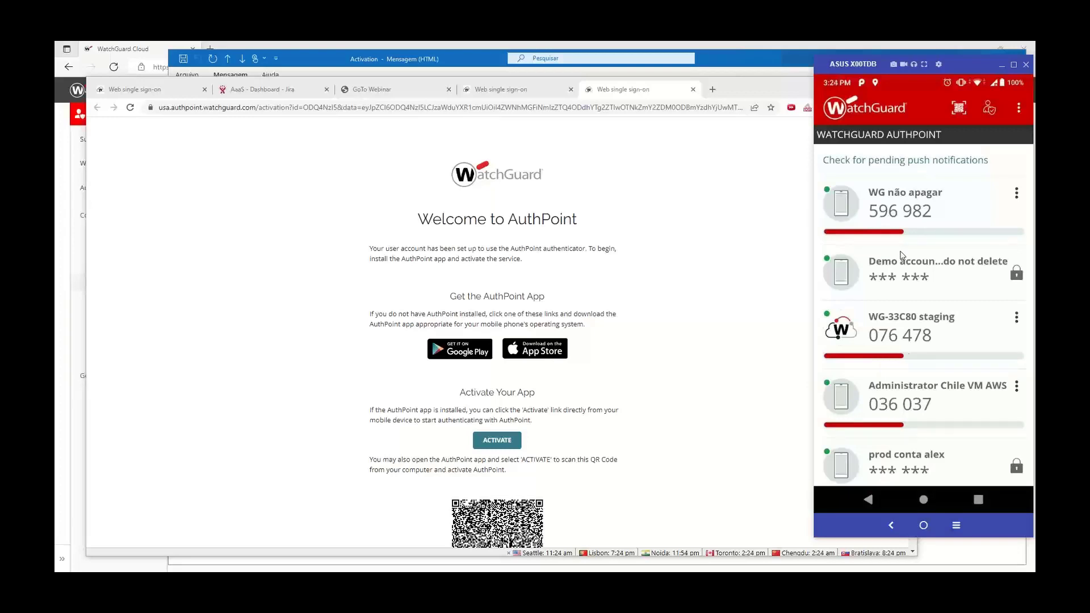
{"action": "scroll", "coordinate": [902, 255], "scroll_direction": "down", "scroll_amount": 2}
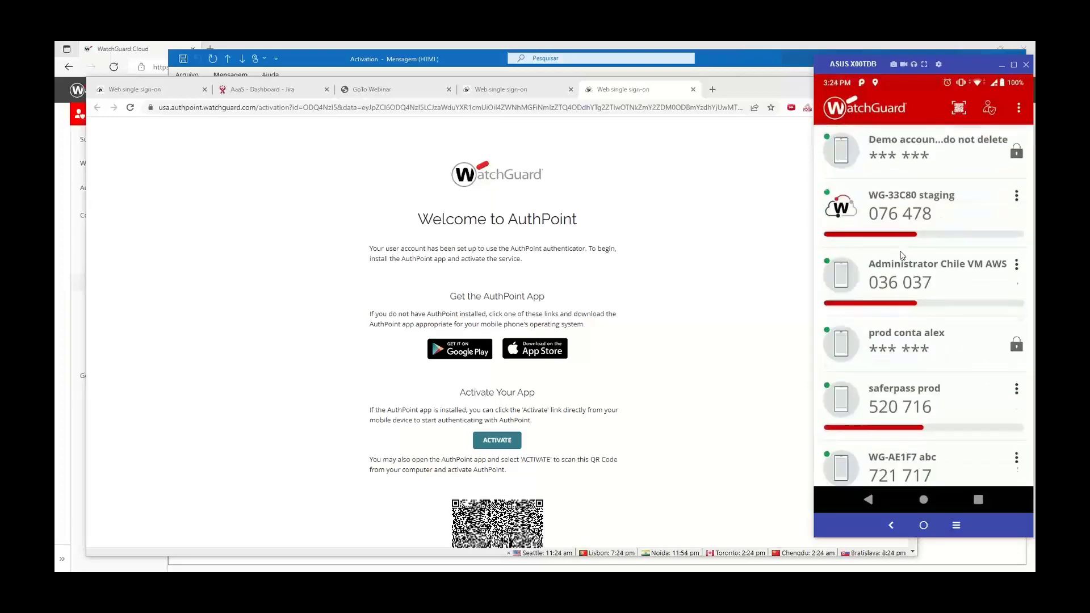
{"action": "scroll", "coordinate": [902, 255], "scroll_direction": "up", "scroll_amount": 3}
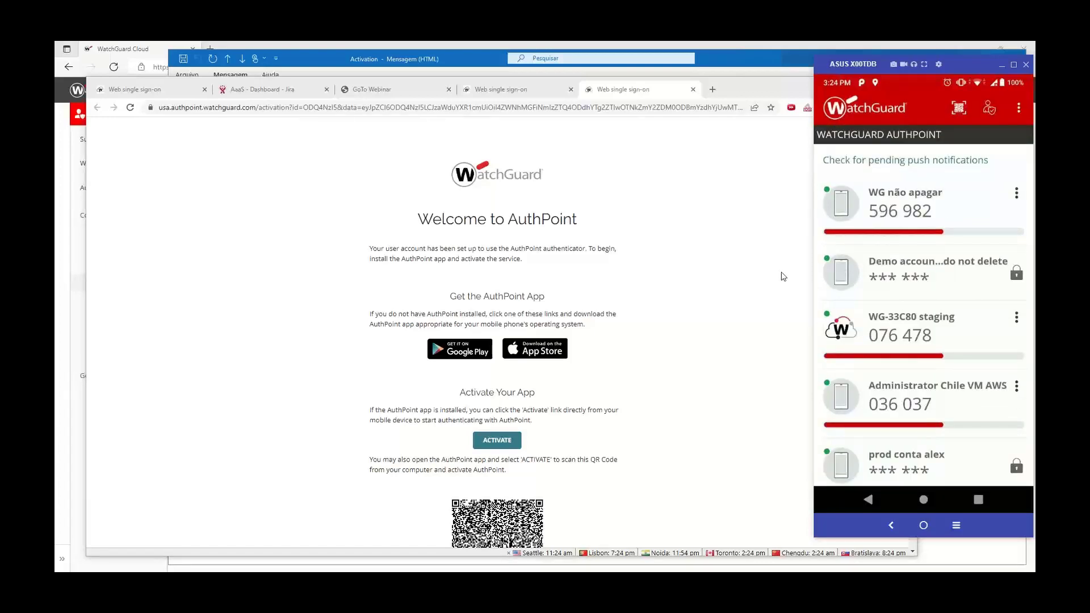
{"action": "scroll", "coordinate": [702, 317], "scroll_direction": "down", "scroll_amount": 2}
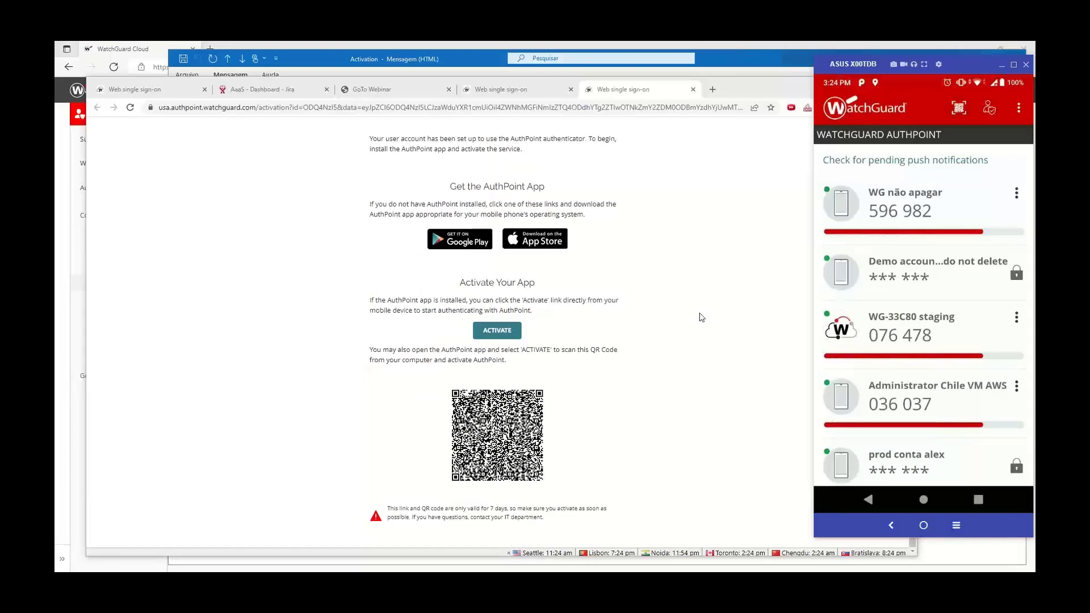
- Scan the activation QR code with the AuthPoint app on the phone and name the new token "webinar for verteks"
{"action": "left_click", "coordinate": [958, 108]}
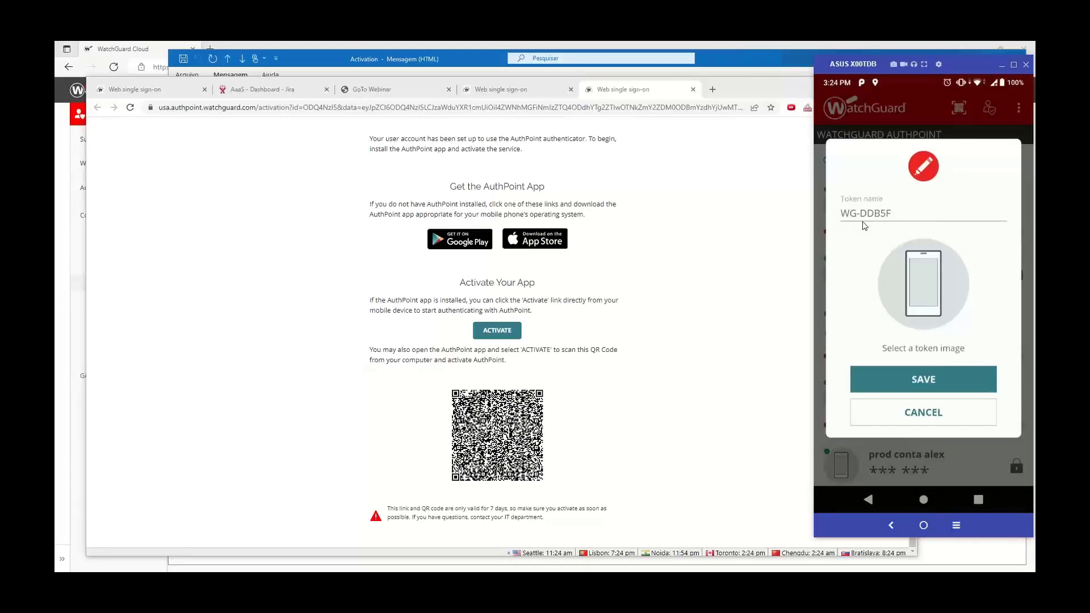
{"action": "left_click", "coordinate": [863, 224]}
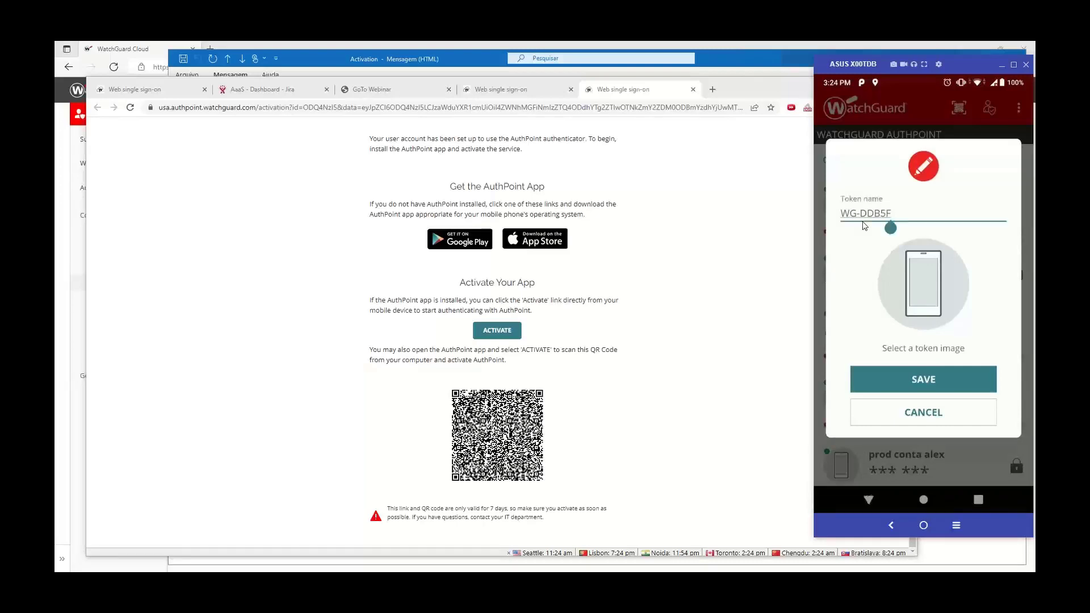
{"action": "key", "text": "BackSpace"}
{"action": "key", "text": "BackSpace"}
{"action": "key", "text": "BackSpace"}
{"action": "key", "text": "BackSpace"}
{"action": "key", "text": "BackSpace"}
{"action": "key", "text": "BackSpace"}
{"action": "key", "text": "BackSpace"}
{"action": "key", "text": "BackSpace"}
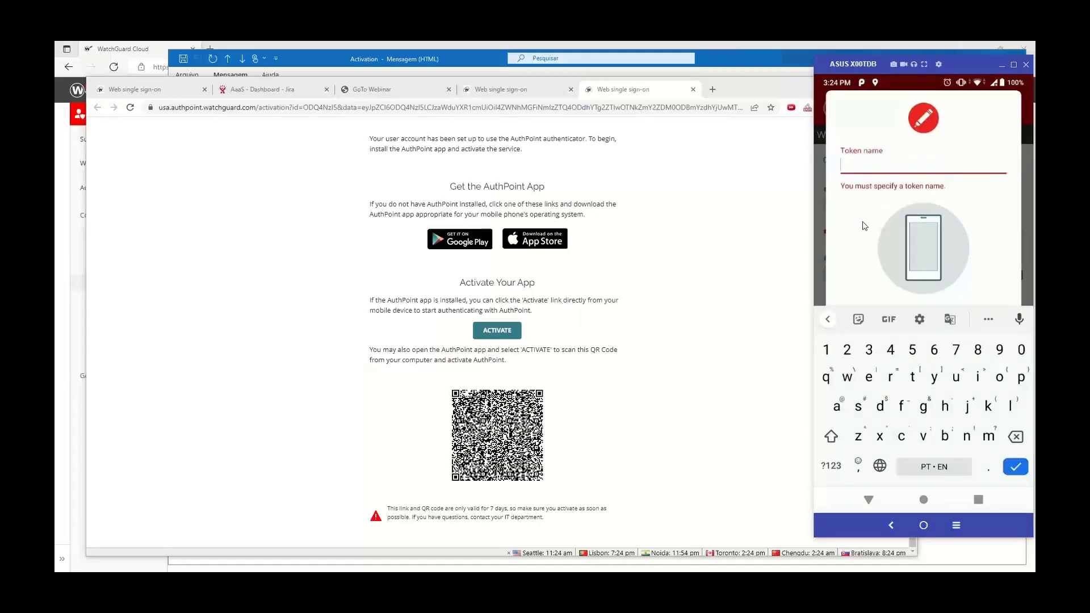
{"action": "type", "text": "web"}
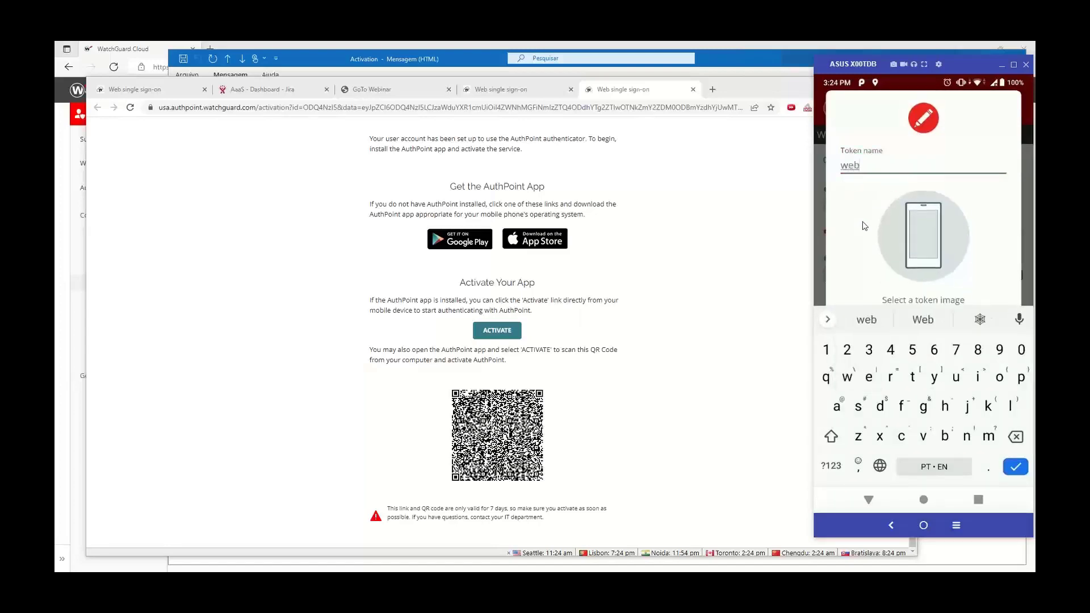
{"action": "type", "text": "inar"}
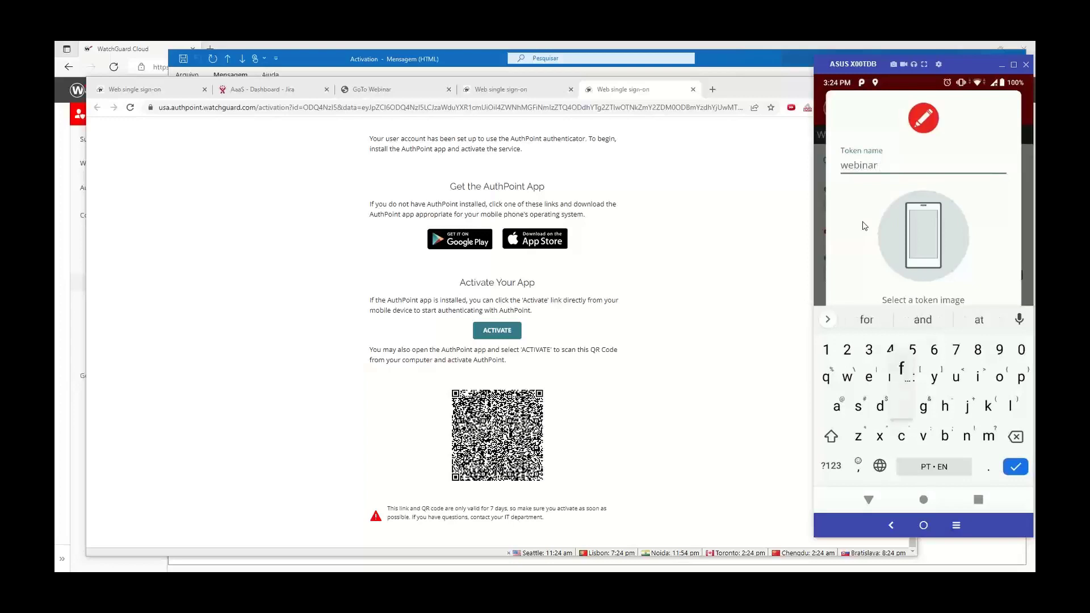
{"action": "type", "text": " for ver"}
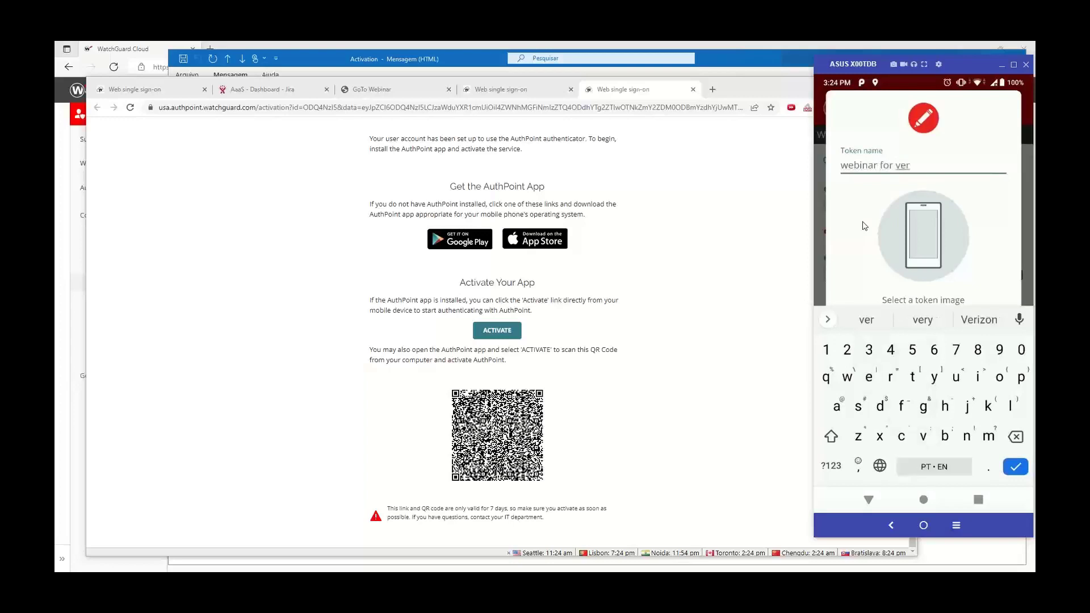
{"action": "type", "text": "teks"}
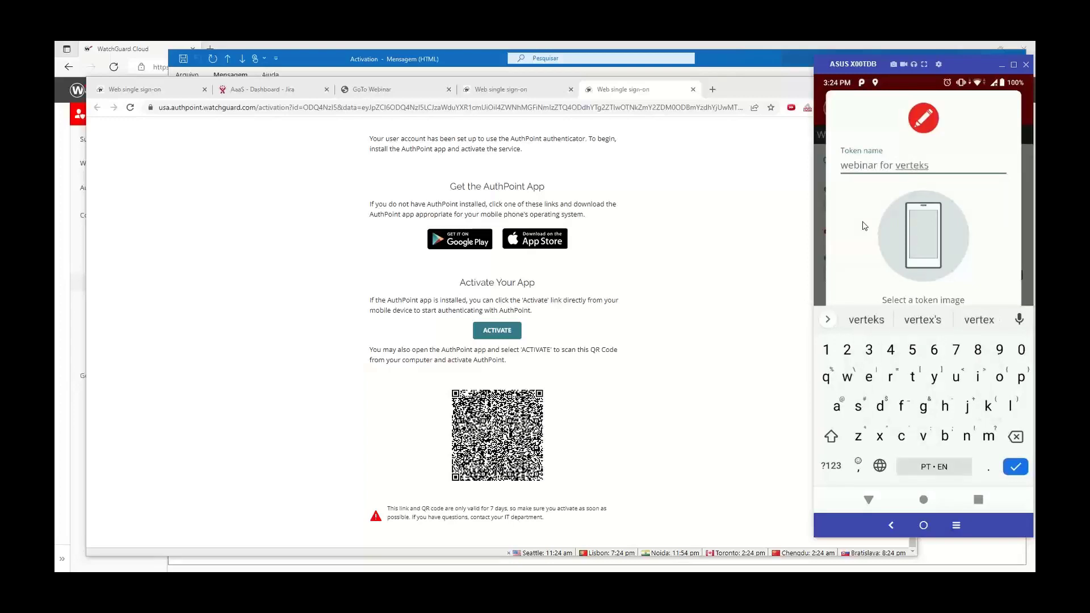
- Set the beer mug photo from the phone's gallery as the token image and save the token
{"action": "left_click", "coordinate": [863, 226]}
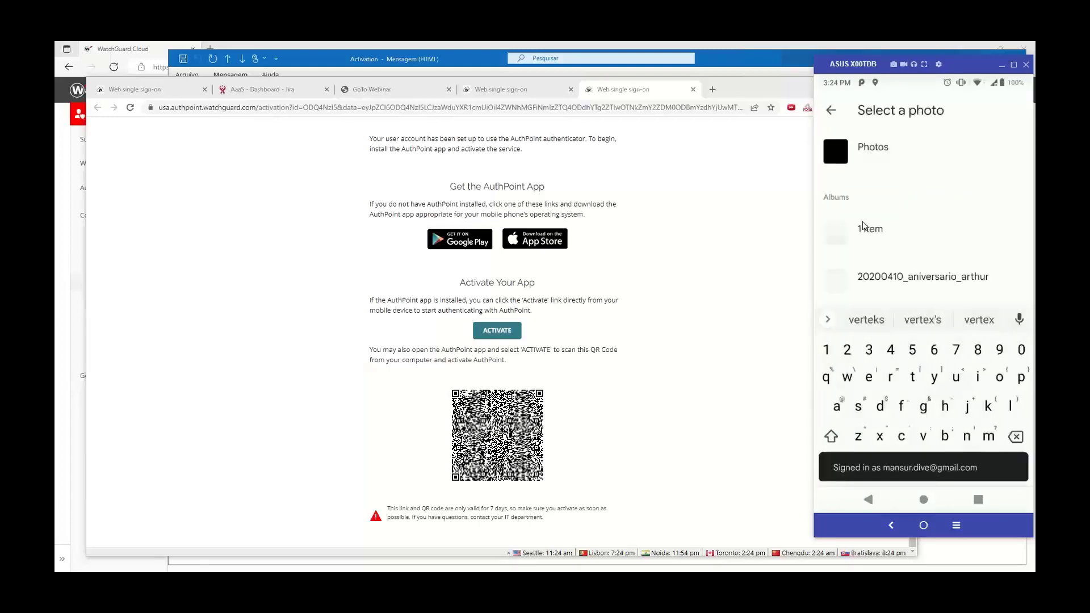
{"action": "left_click", "coordinate": [863, 226]}
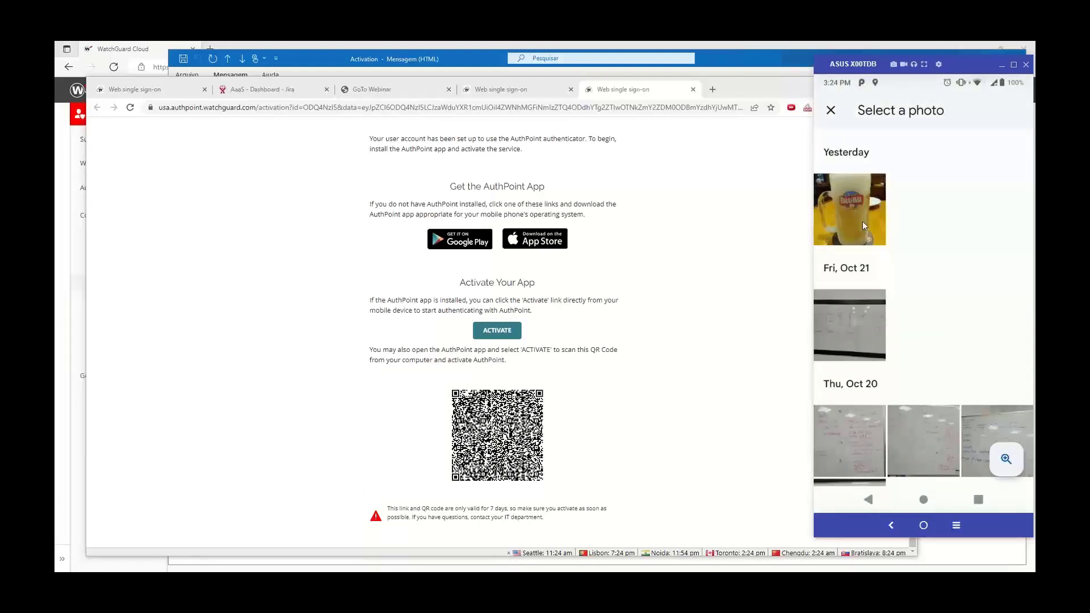
{"action": "left_click", "coordinate": [862, 226]}
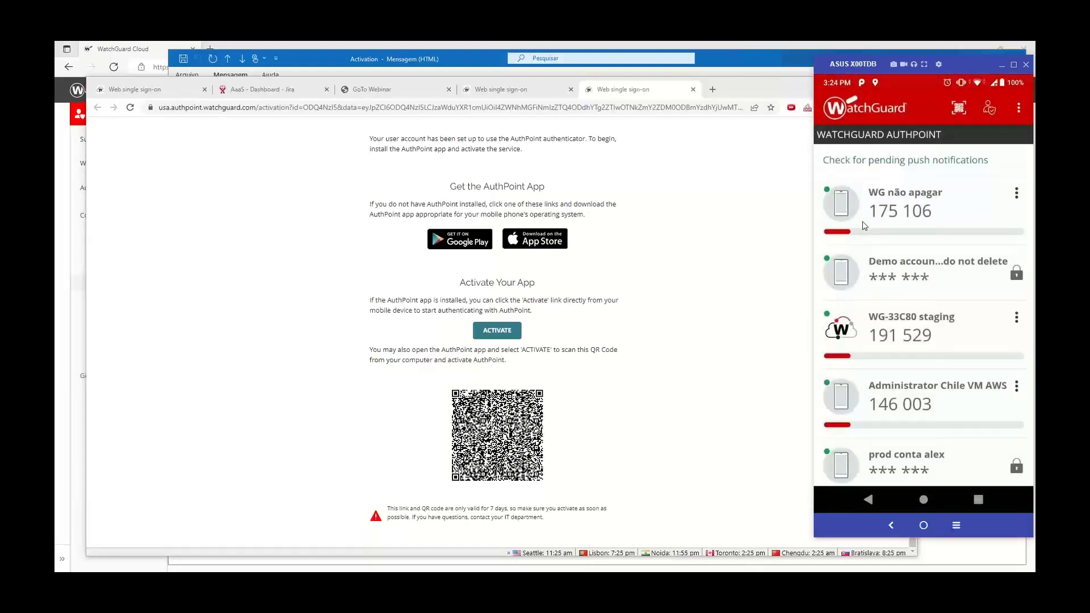
- Move the webinar for verteks token to the first place in the AuthPoint app's token list
{"action": "scroll", "coordinate": [864, 226], "scroll_direction": "down", "scroll_amount": 5}
{"action": "scroll", "coordinate": [865, 226], "scroll_direction": "down", "scroll_amount": 3}
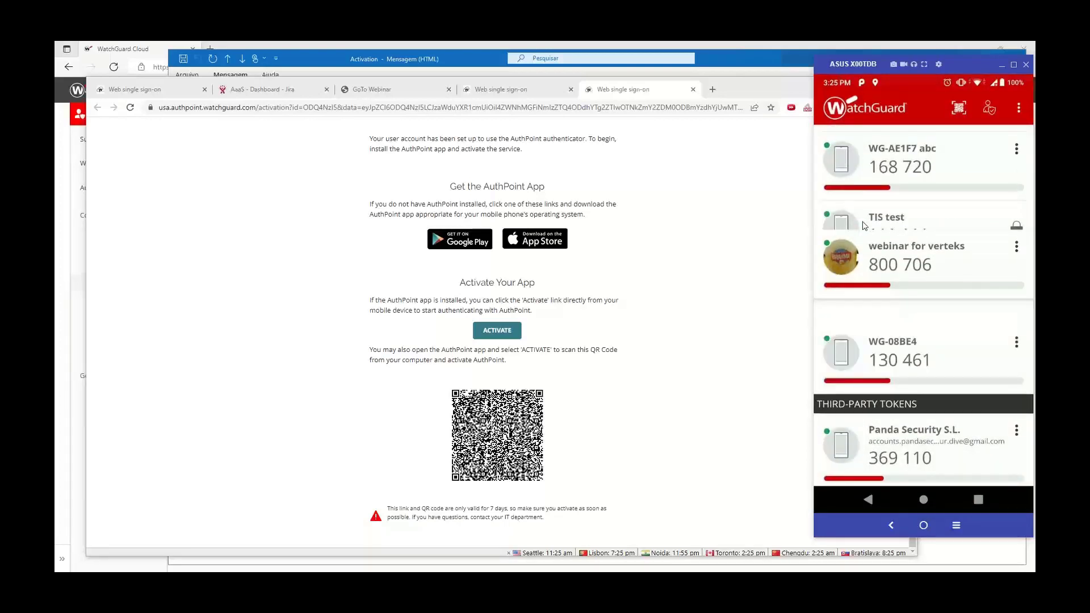
{"action": "scroll", "coordinate": [865, 226], "scroll_direction": "down", "scroll_amount": 2}
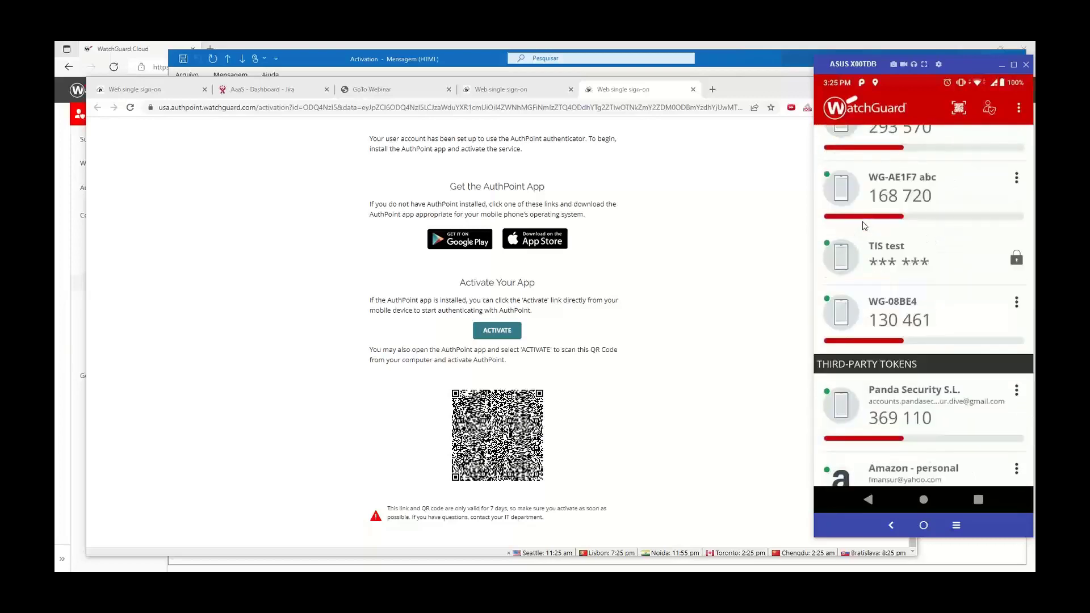
{"action": "scroll", "coordinate": [865, 226], "scroll_direction": "up", "scroll_amount": 5}
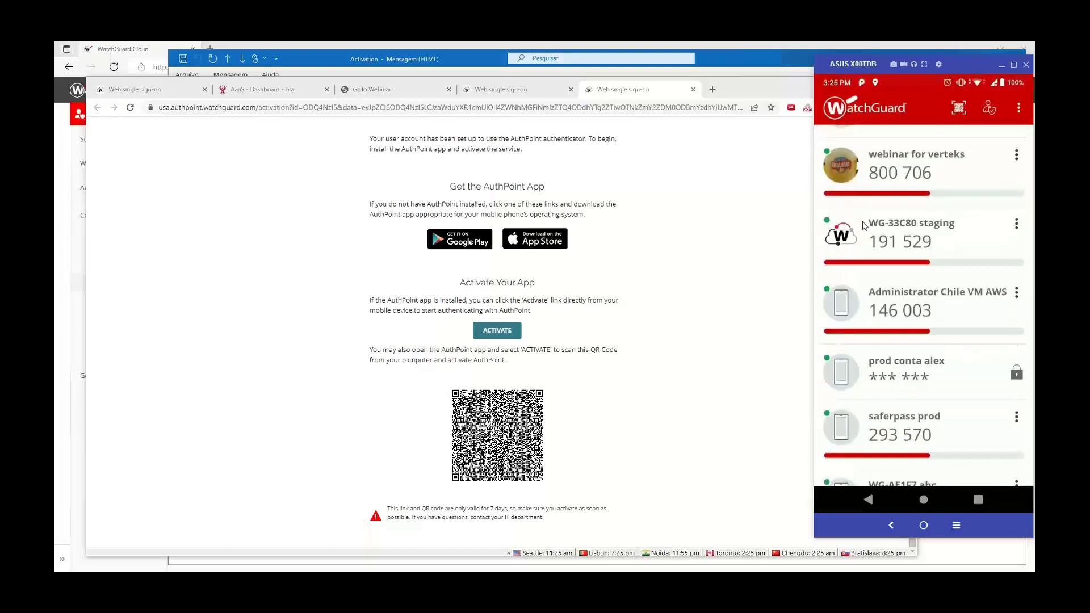
{"action": "scroll", "coordinate": [864, 226], "scroll_direction": "up", "scroll_amount": 3}
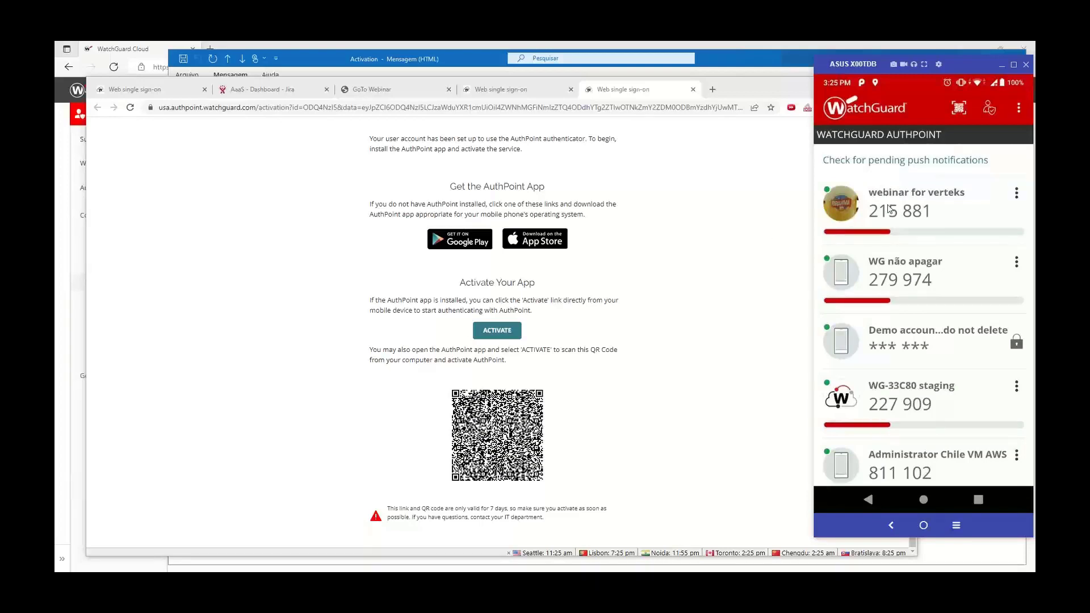
- Switch back to the Users page in WatchGuard Cloud and view the Token Management details of the user's token
{"action": "left_click", "coordinate": [725, 87]}
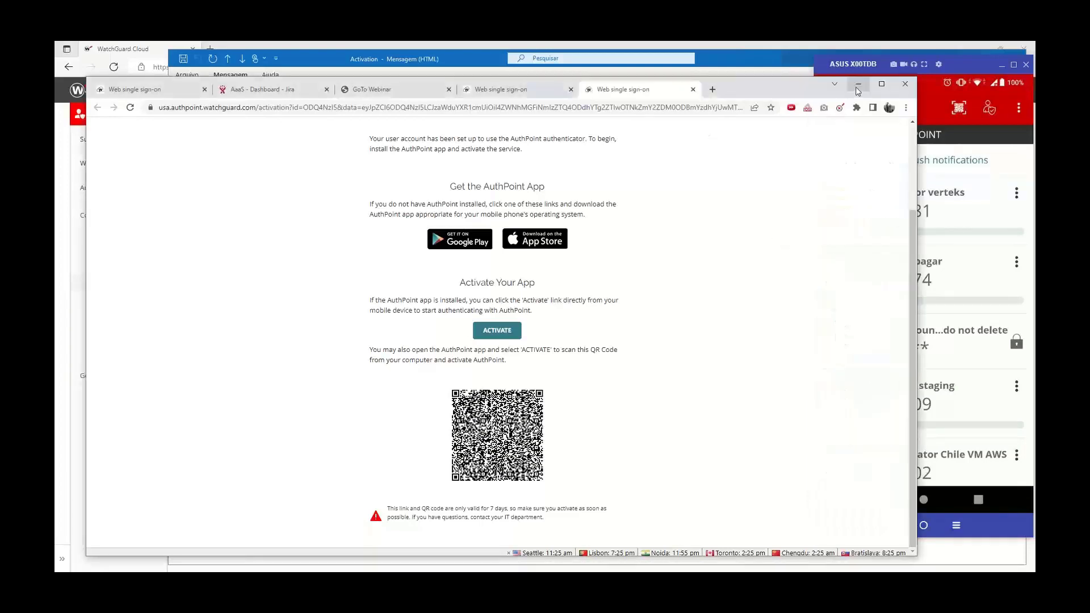
{"action": "left_click", "coordinate": [855, 87]}
{"action": "left_click", "coordinate": [1001, 64]}
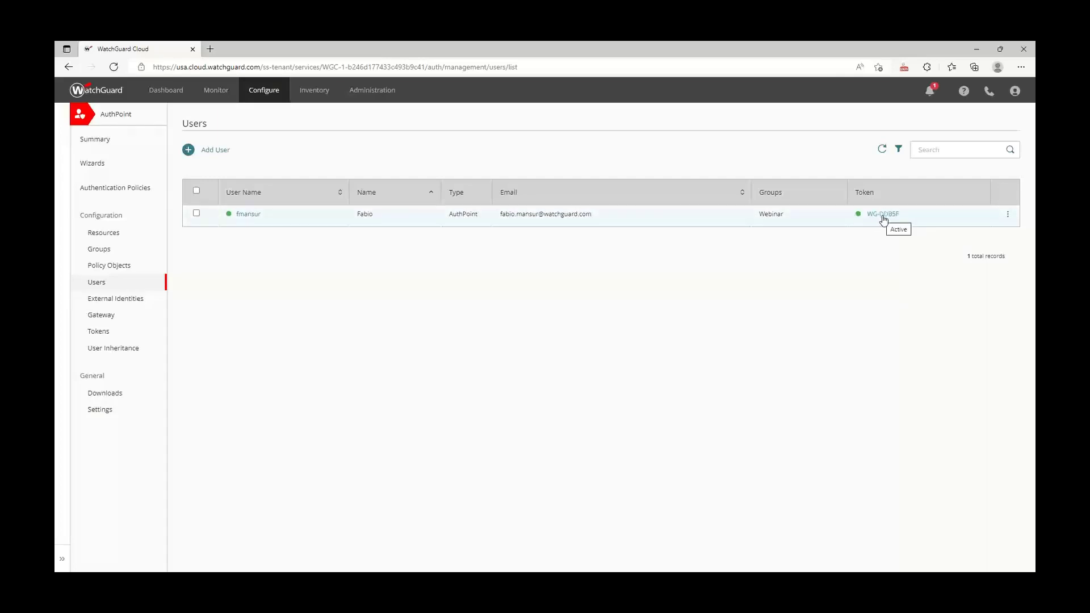
{"action": "left_click", "coordinate": [883, 216]}
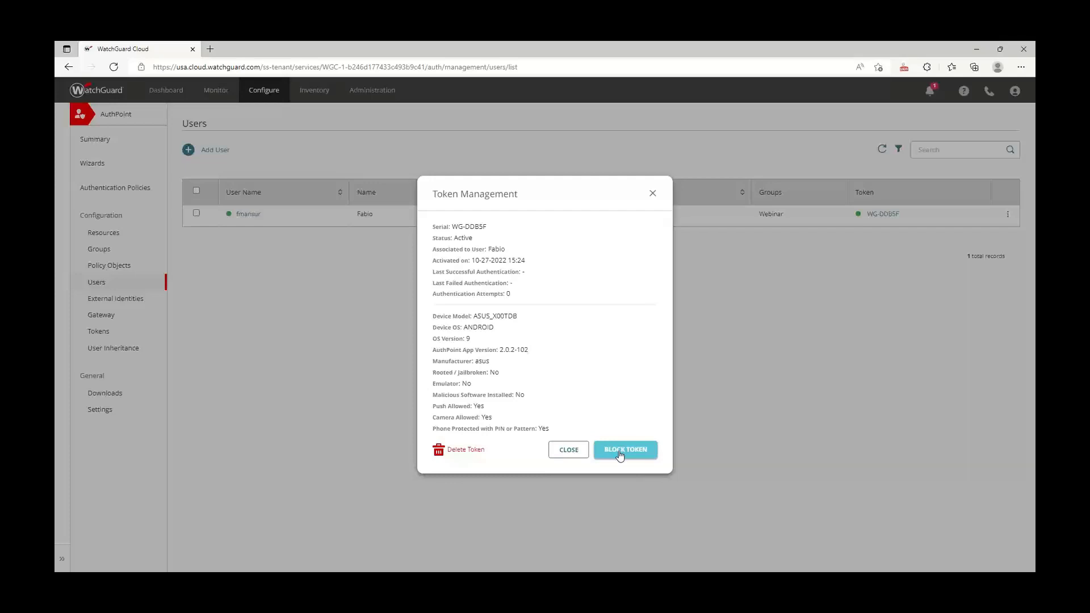
{"action": "left_click", "coordinate": [565, 453]}
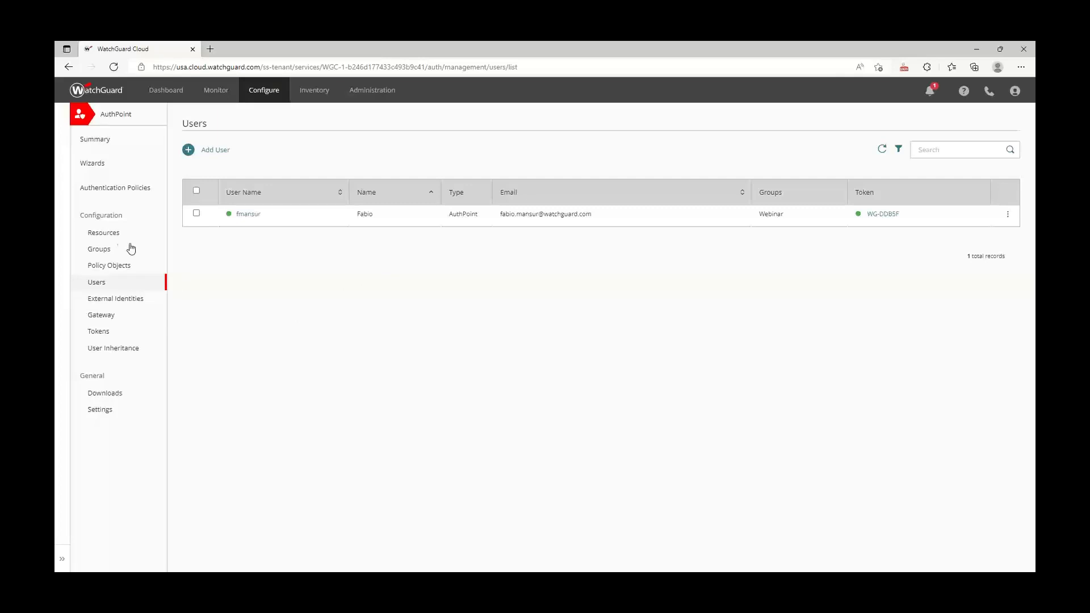
- Go to the AuthPoint Resources page and start adding a resource of type IDP Portal
{"action": "left_click", "coordinate": [107, 234]}
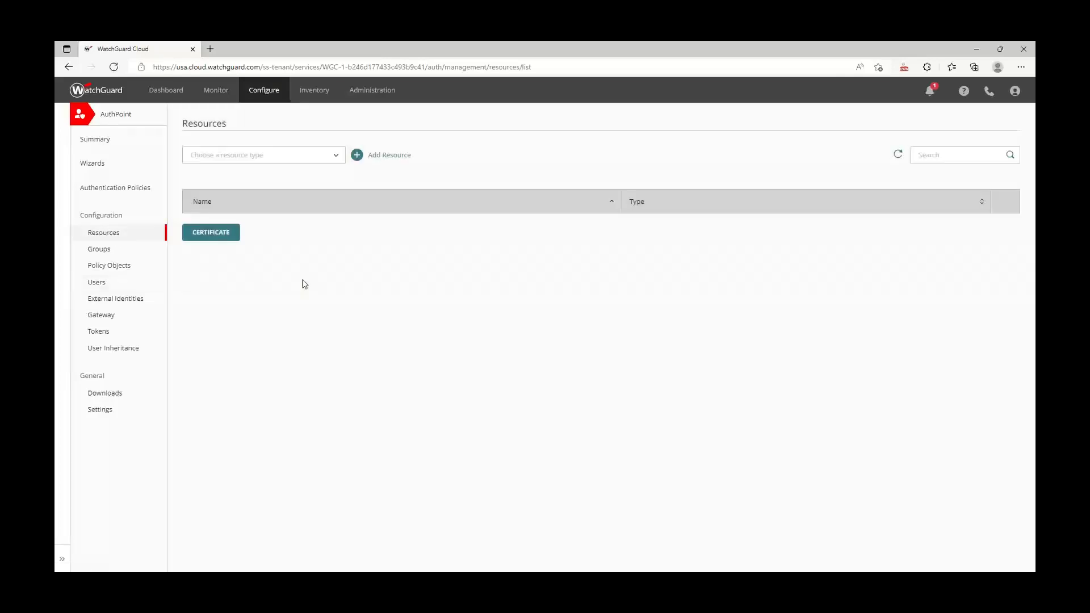
{"action": "left_click", "coordinate": [336, 161]}
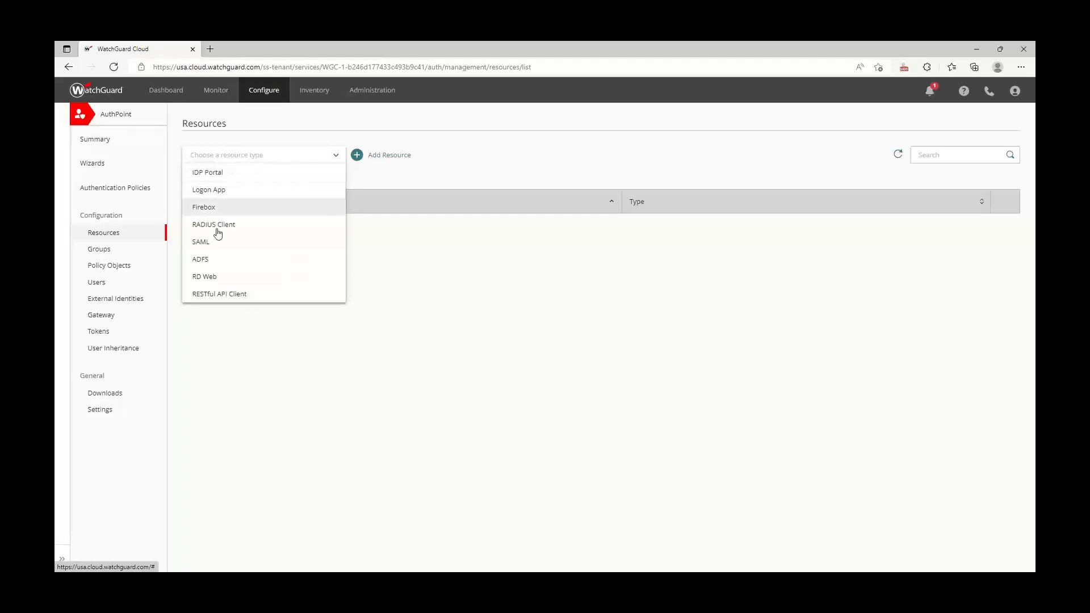
{"action": "left_click", "coordinate": [424, 263]}
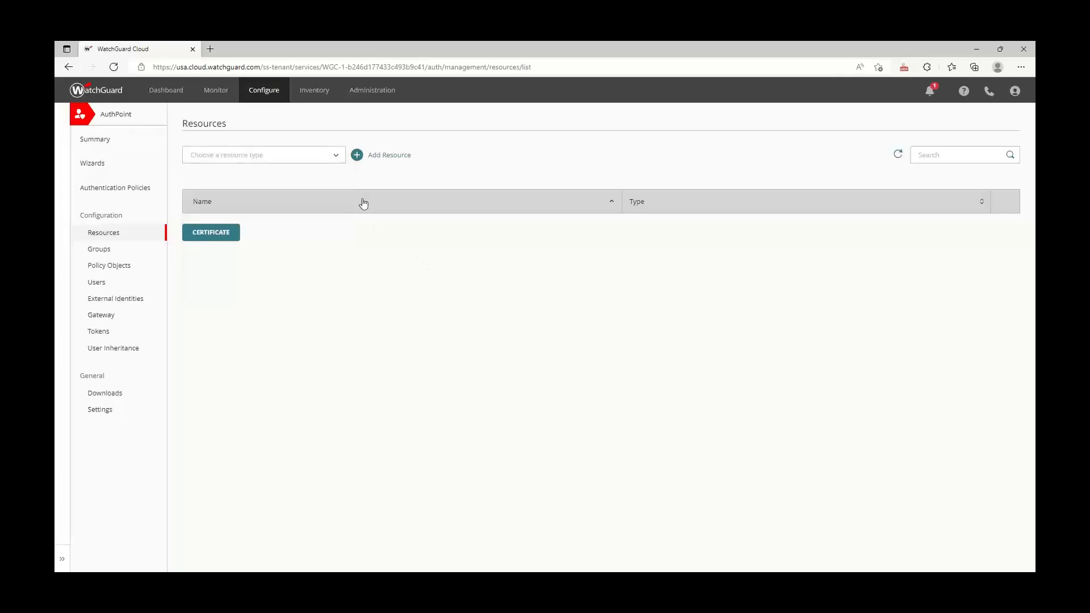
{"action": "left_click", "coordinate": [335, 159]}
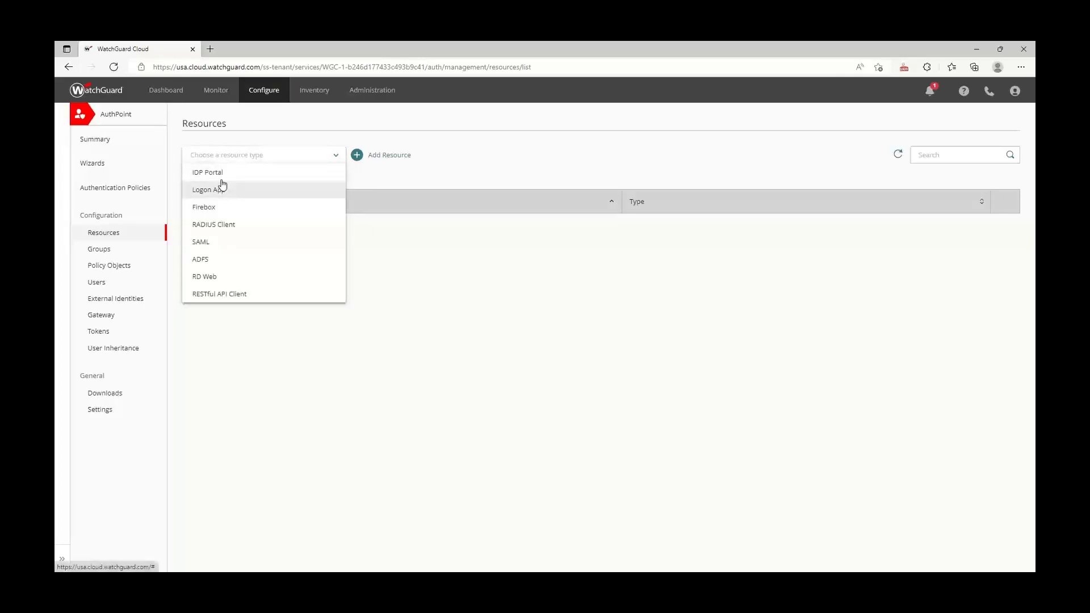
{"action": "left_click", "coordinate": [221, 184]}
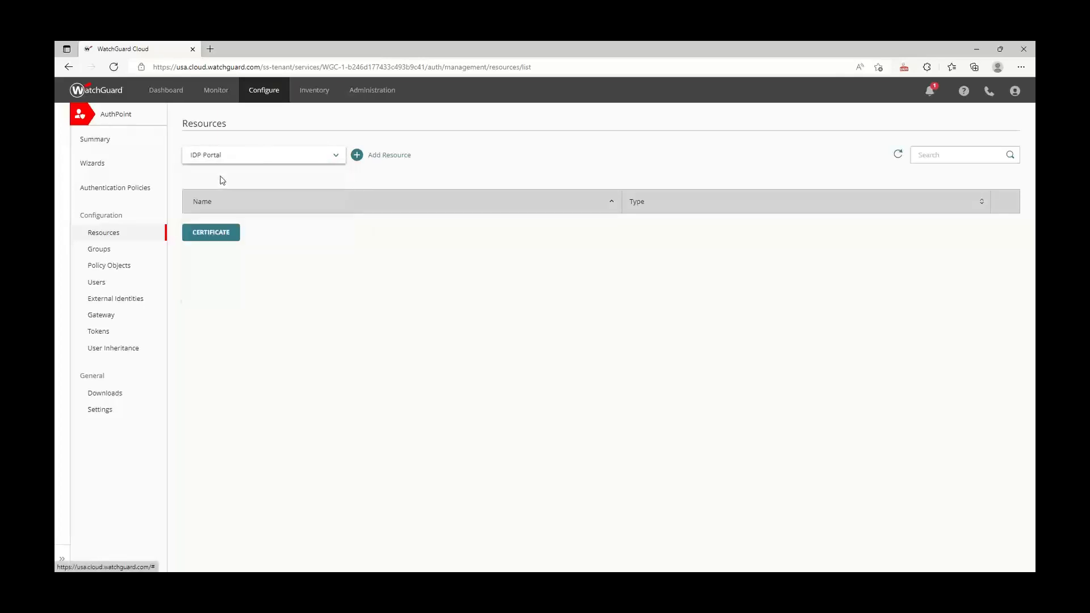
{"action": "left_click", "coordinate": [379, 159]}
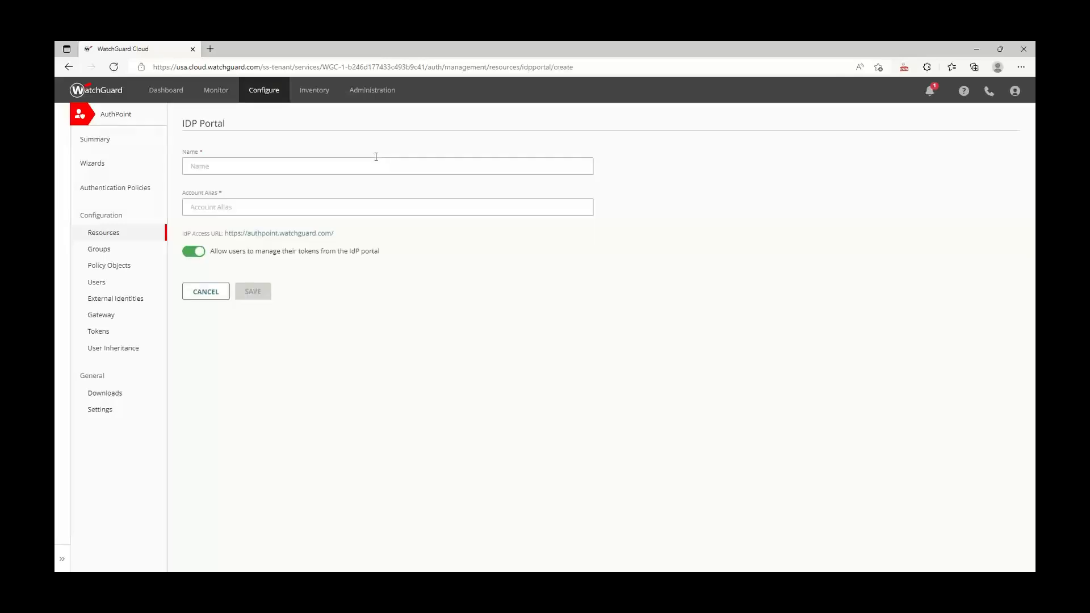
- Name the IDP Portal resource Webinar, set its account alias to vertekswebinar and save it
{"action": "left_click", "coordinate": [279, 163]}
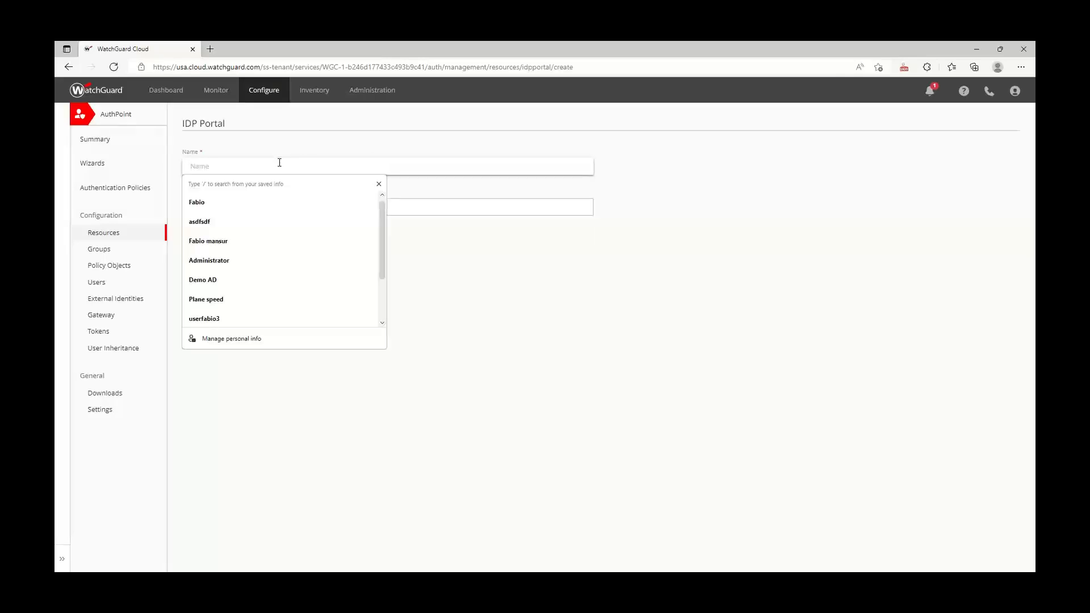
{"action": "type", "text": "W"}
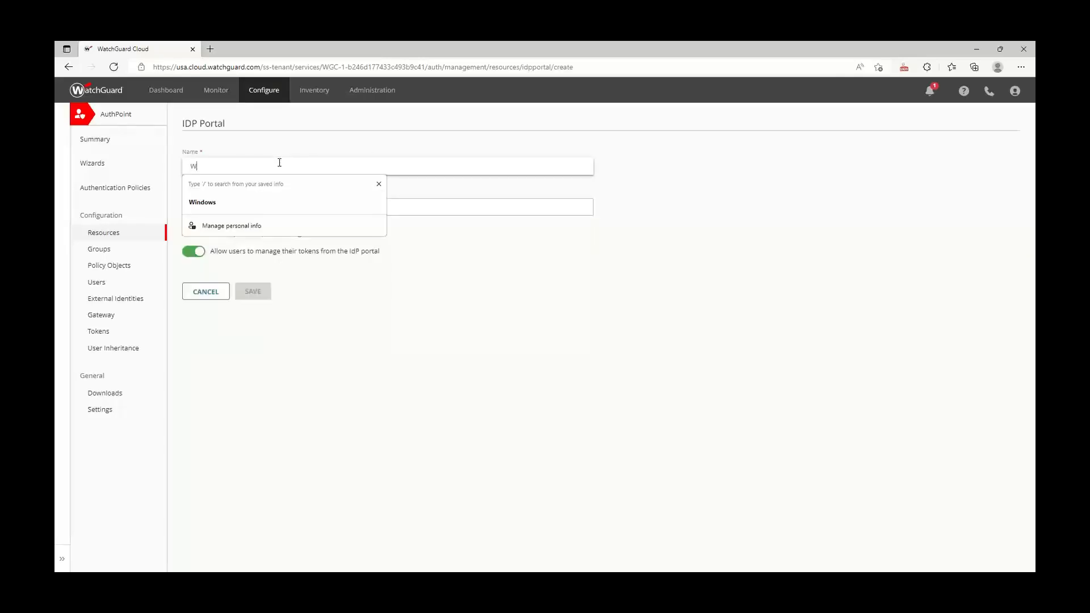
{"action": "type", "text": "ebinar"}
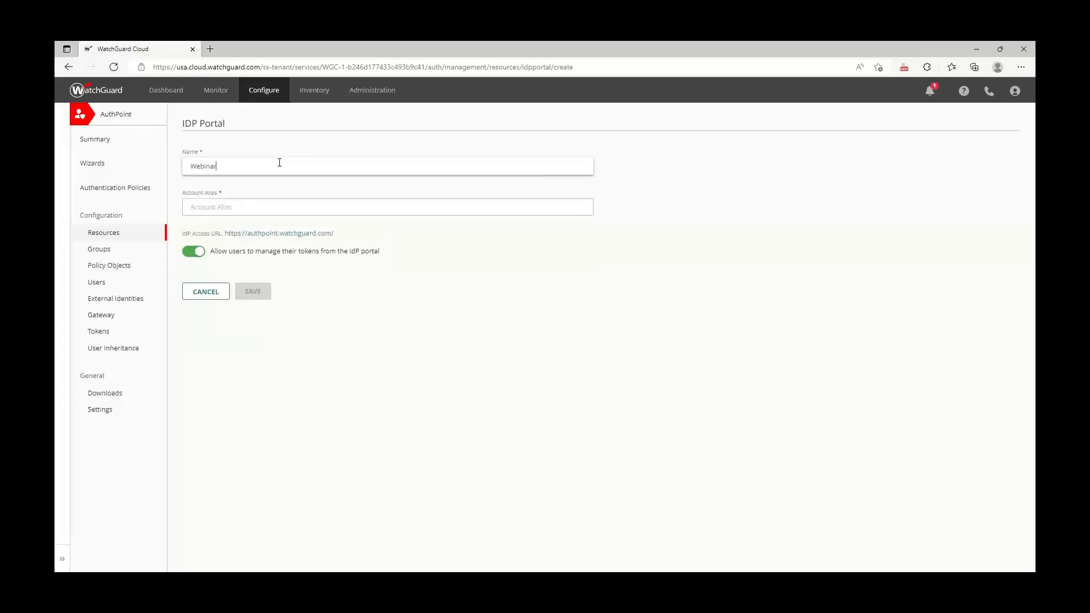
{"action": "left_click", "coordinate": [262, 208]}
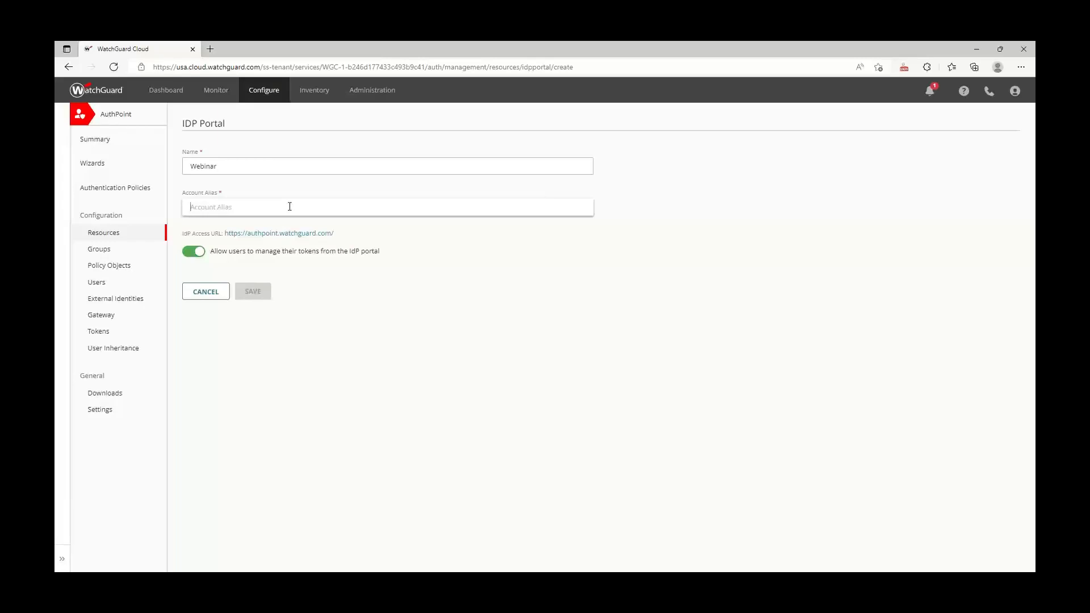
{"action": "type", "text": "vertekswebinar"}
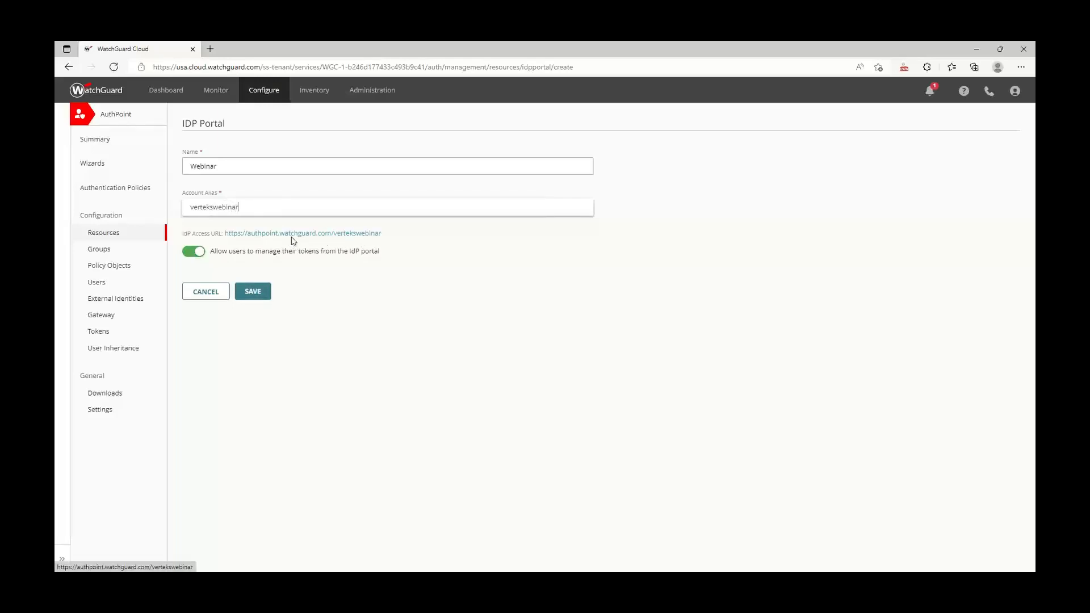
{"action": "left_click", "coordinate": [260, 292]}
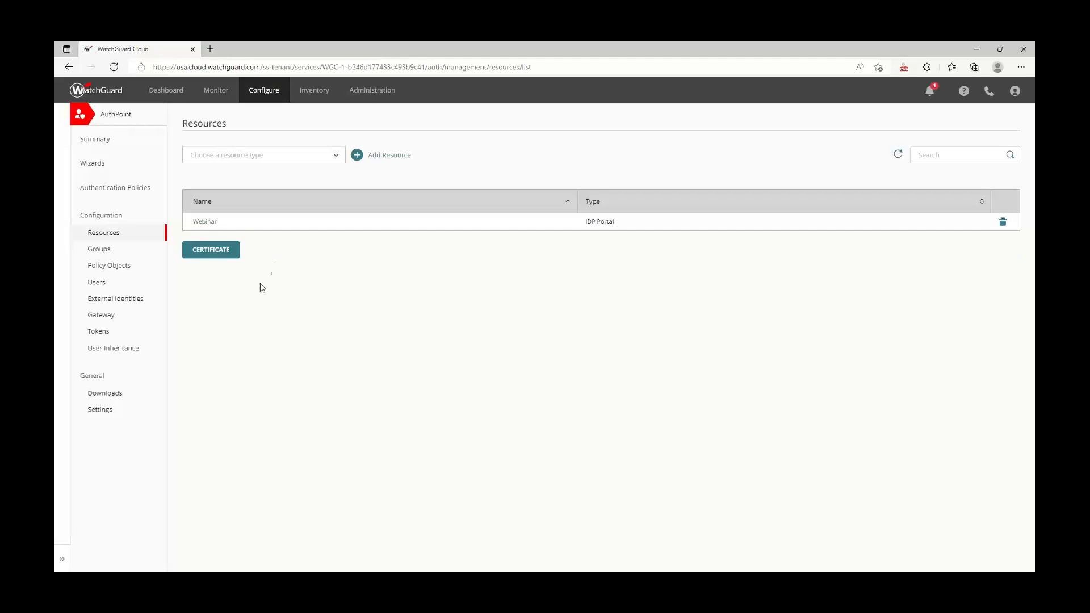
- Go to Authentication Policies and start adding a policy named webinar mfa
{"action": "left_click", "coordinate": [126, 193]}
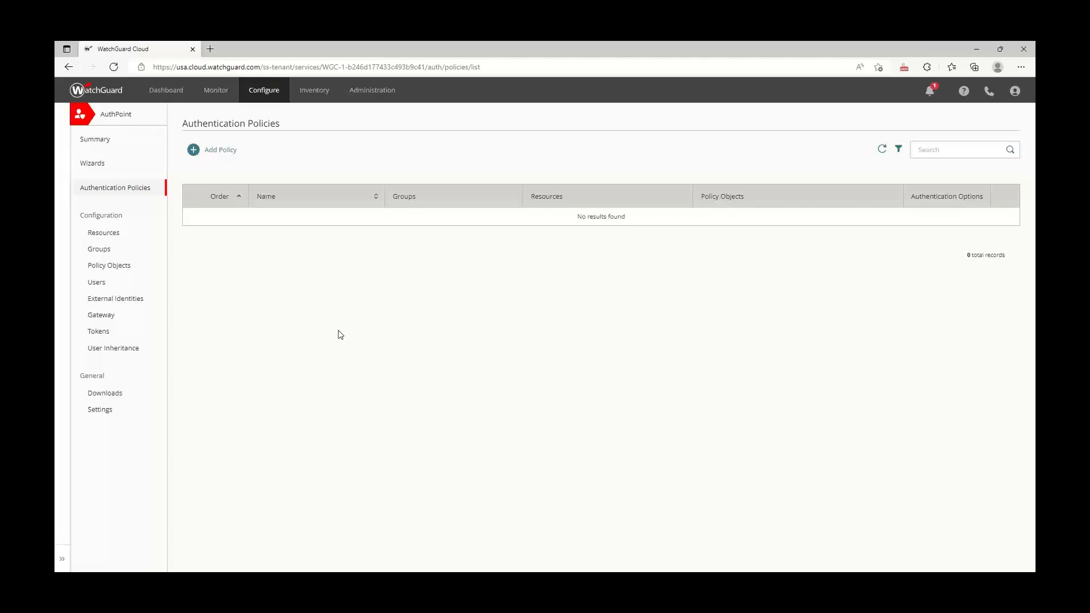
{"action": "left_click", "coordinate": [213, 155]}
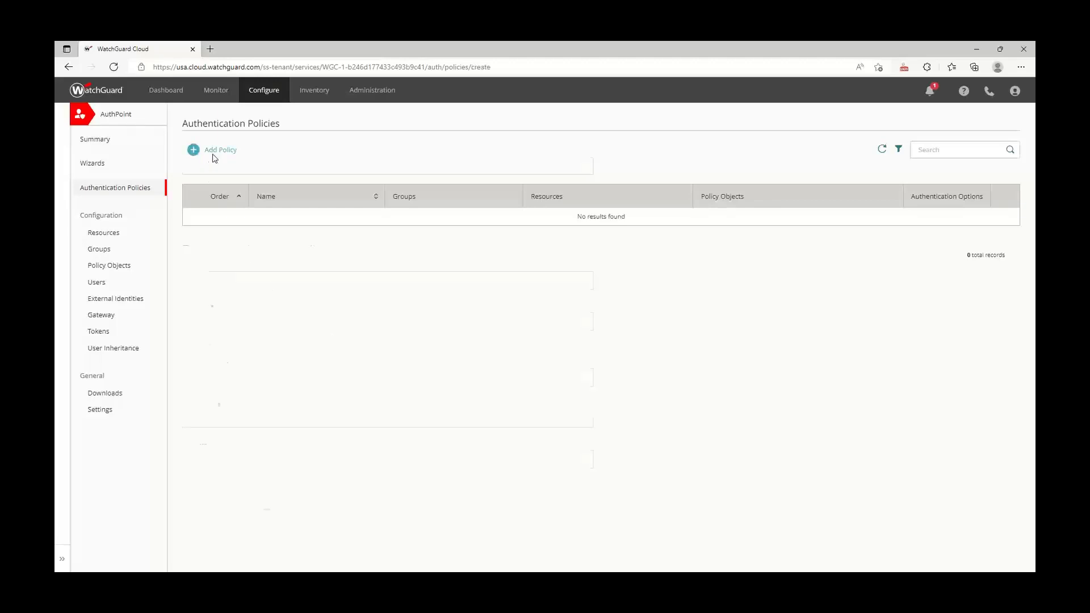
{"action": "left_click", "coordinate": [241, 166]}
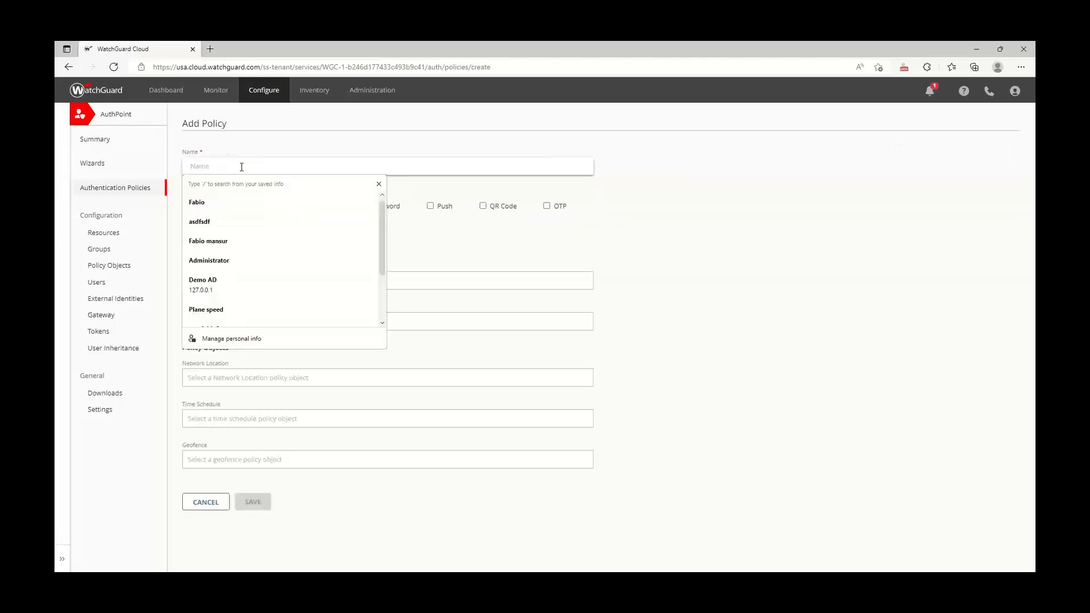
{"action": "type", "text": "webinar"}
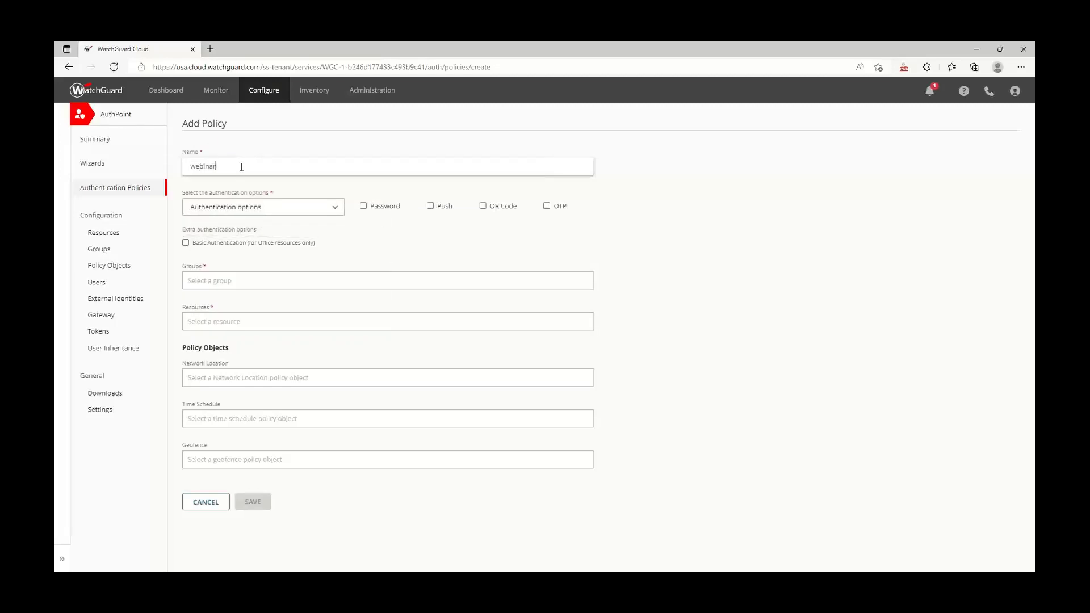
{"action": "type", "text": " mfa"}
- Enable Password, Push, QR Code and OTP as the policy's authentication options
{"action": "left_click", "coordinate": [363, 207]}
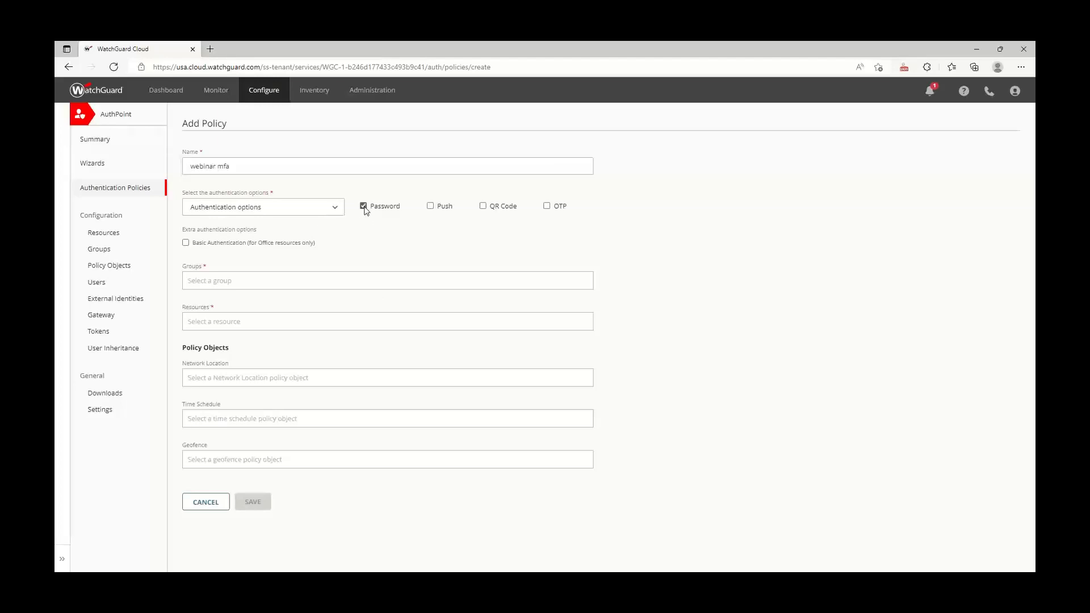
{"action": "left_click", "coordinate": [430, 208]}
{"action": "left_click", "coordinate": [483, 207]}
{"action": "left_click", "coordinate": [546, 207]}
{"action": "left_click", "coordinate": [363, 208]}
{"action": "left_click", "coordinate": [363, 207]}
- Assign the Webinar group to the webinar mfa policy
{"action": "left_click", "coordinate": [288, 280]}
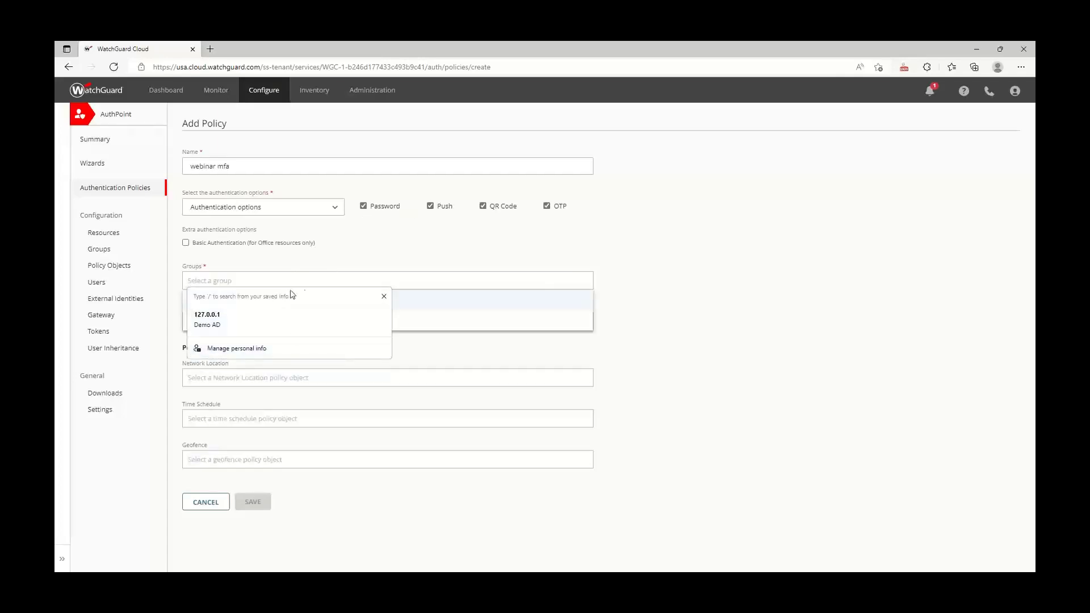
{"action": "left_click", "coordinate": [384, 294]}
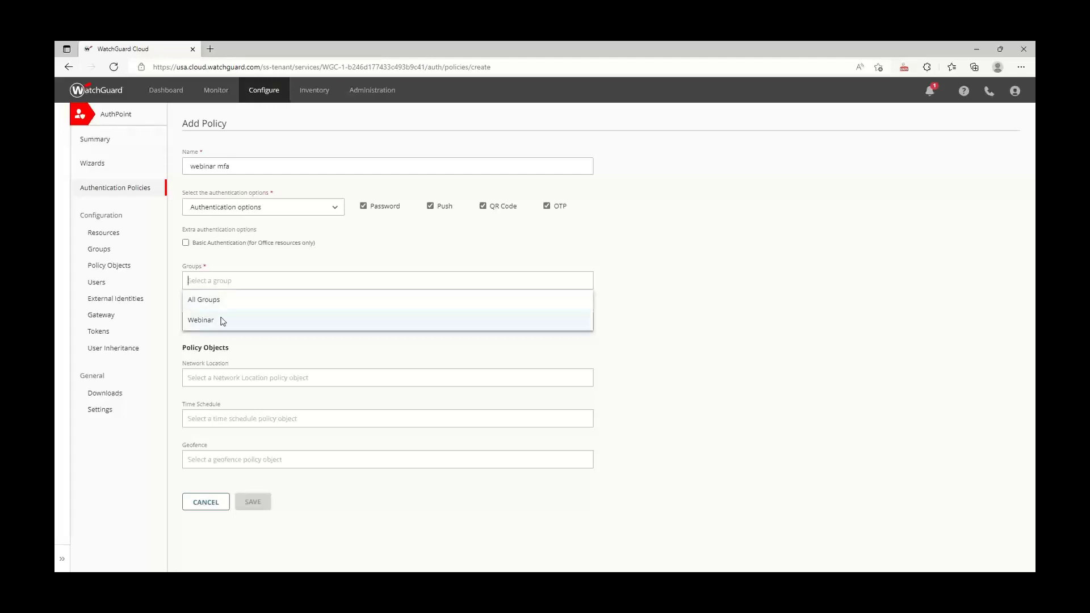
{"action": "left_click", "coordinate": [223, 322]}
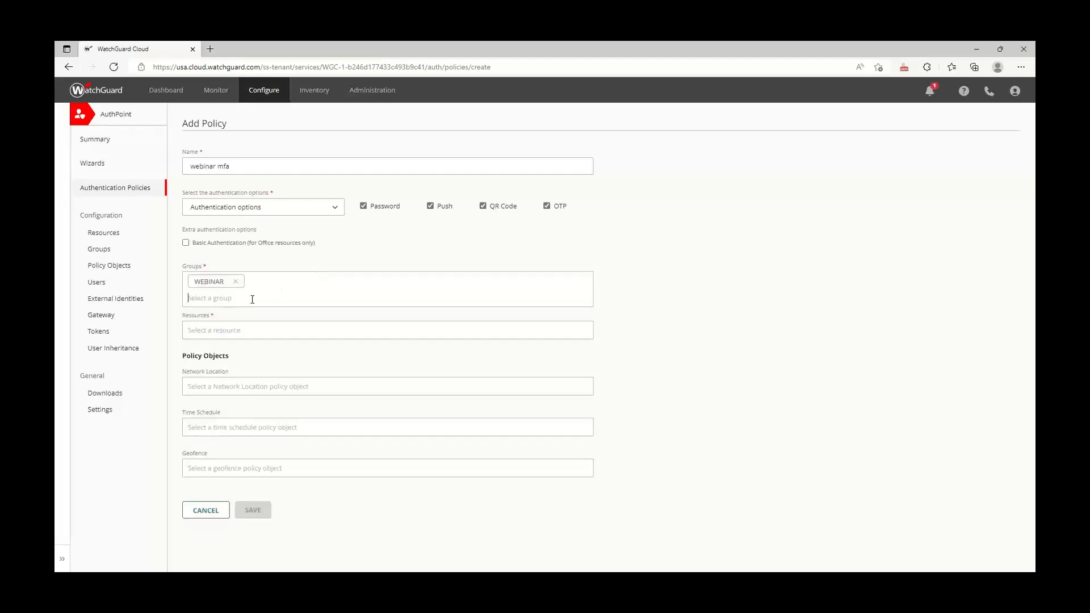
- Try All Groups as the policy's group, remove it and select the Webinar group again
{"action": "left_click", "coordinate": [209, 296]}
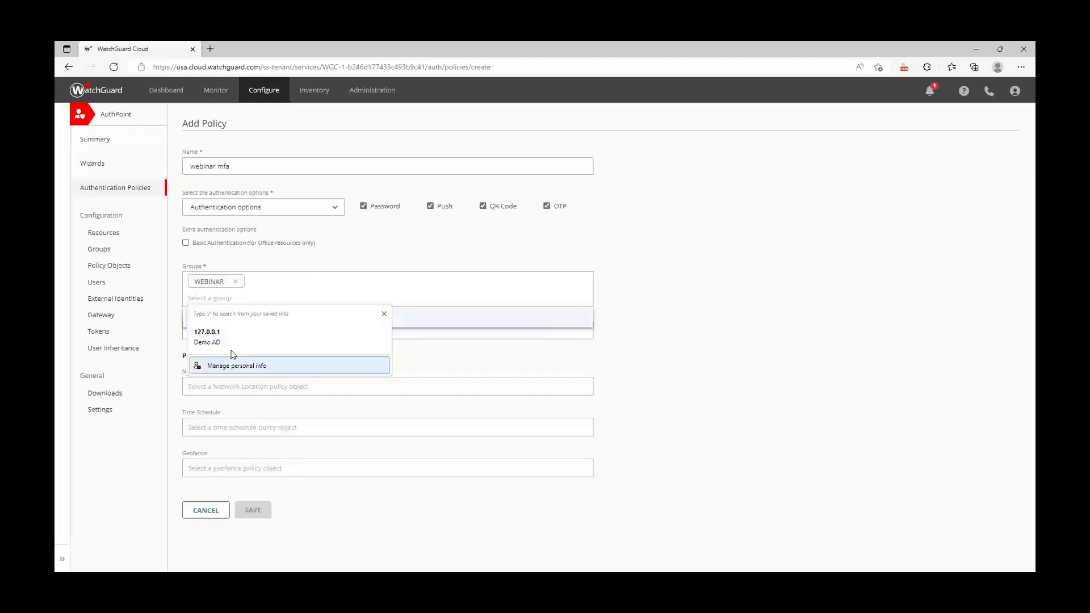
{"action": "left_click", "coordinate": [383, 314]}
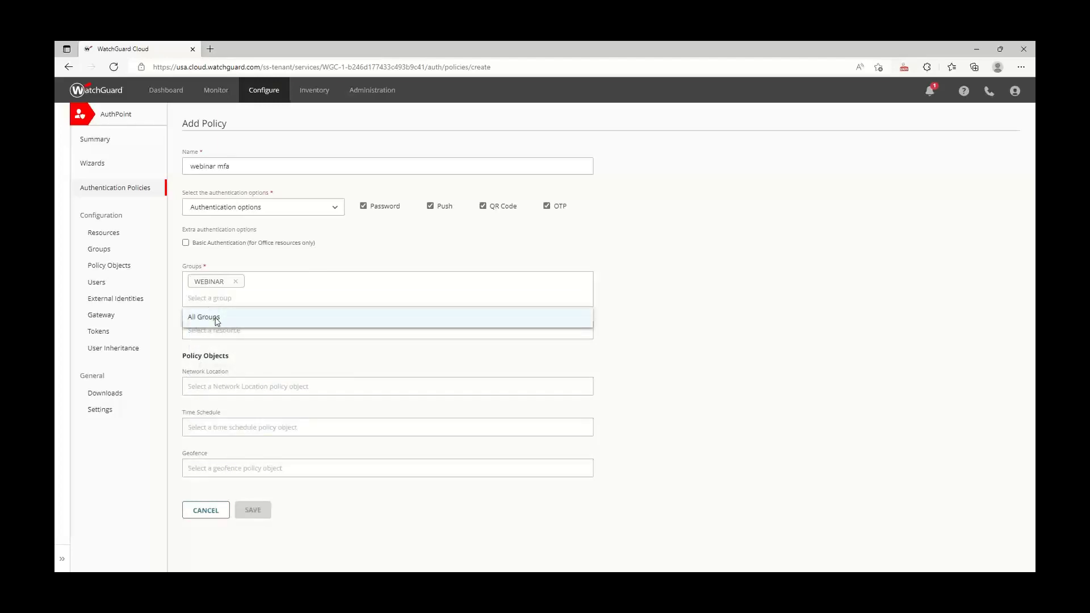
{"action": "left_click", "coordinate": [218, 319]}
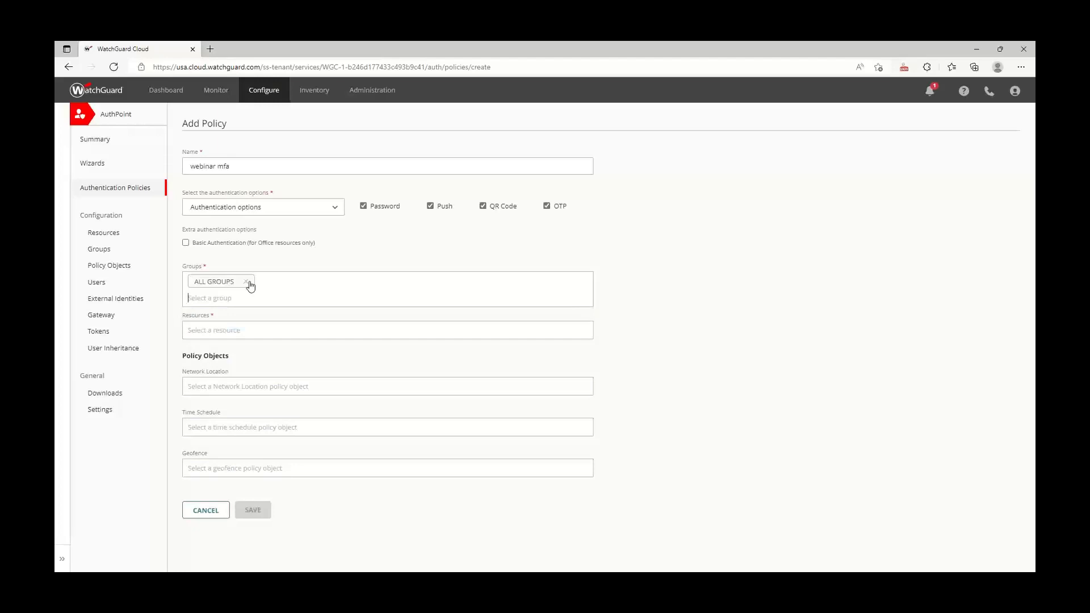
{"action": "left_click", "coordinate": [246, 282]}
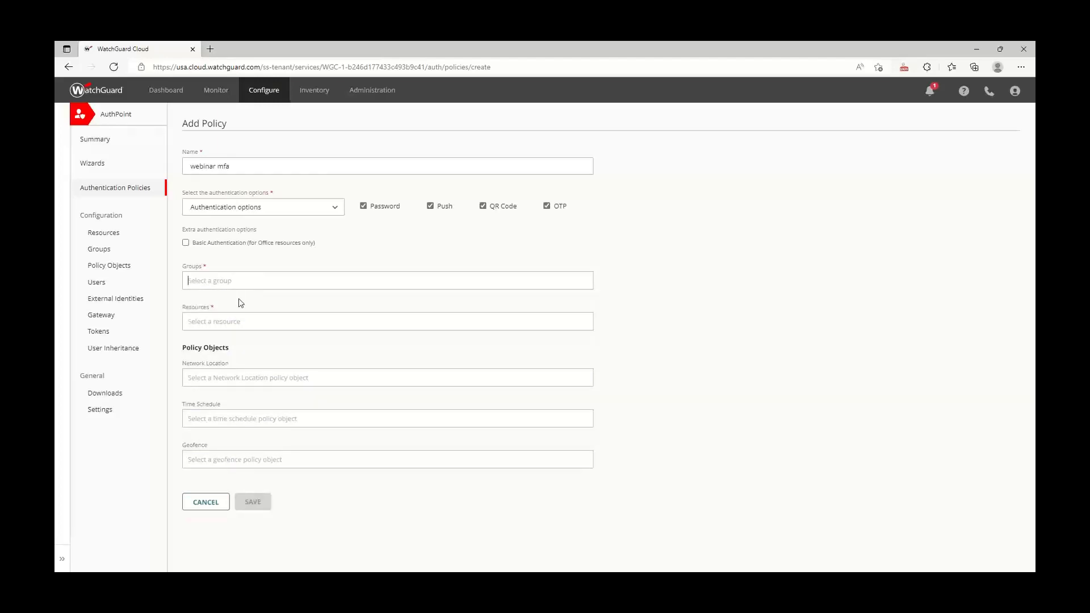
{"action": "left_click", "coordinate": [242, 282]}
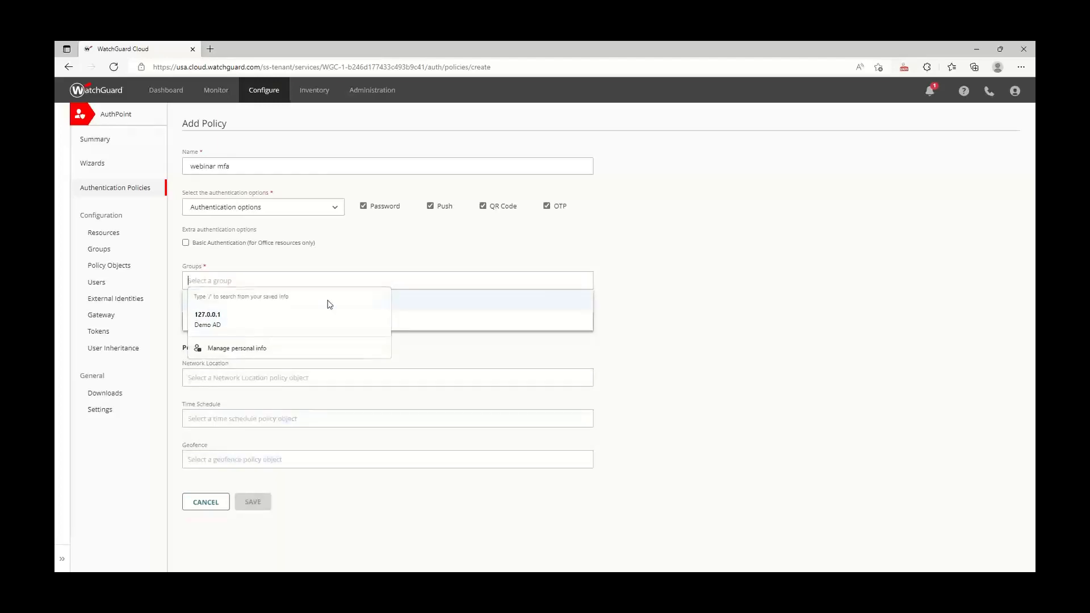
{"action": "left_click", "coordinate": [215, 319]}
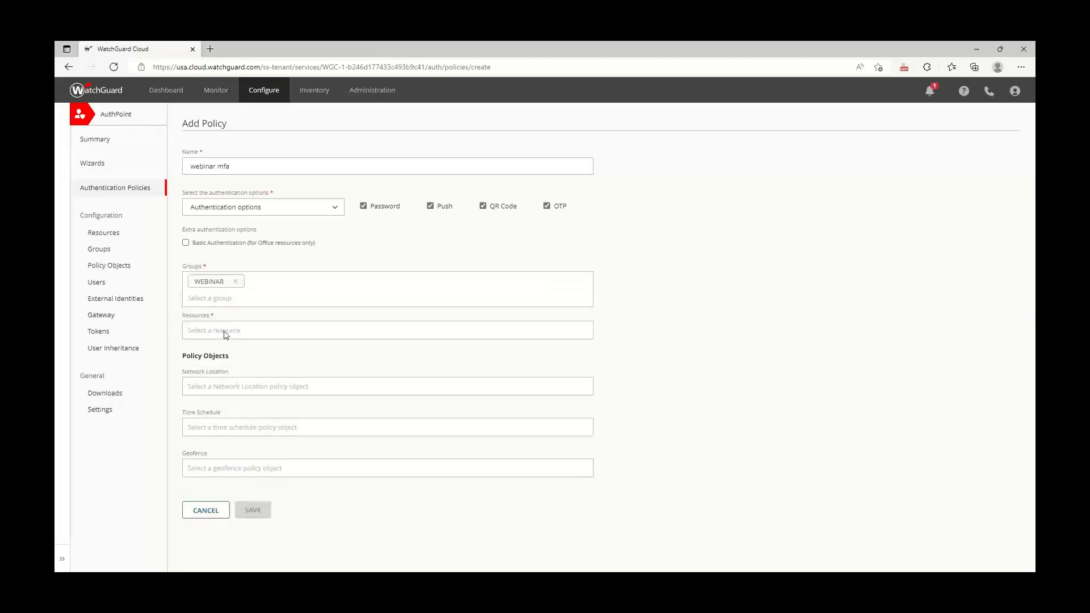
- Add the Webinar IDP Portal resource to the policy and save the policy
{"action": "left_click", "coordinate": [226, 335]}
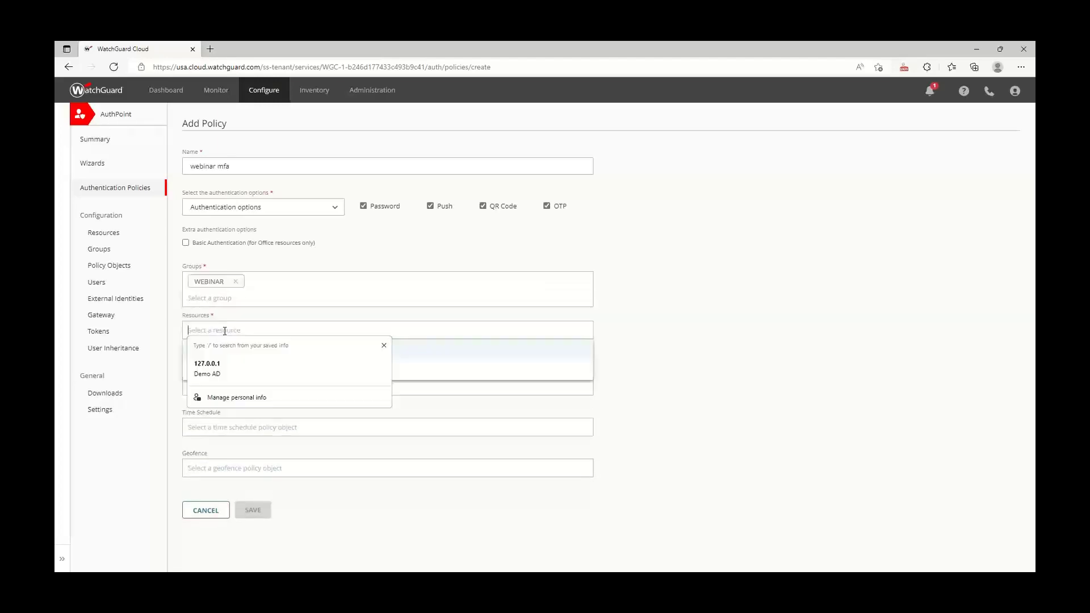
{"action": "left_click", "coordinate": [384, 346]}
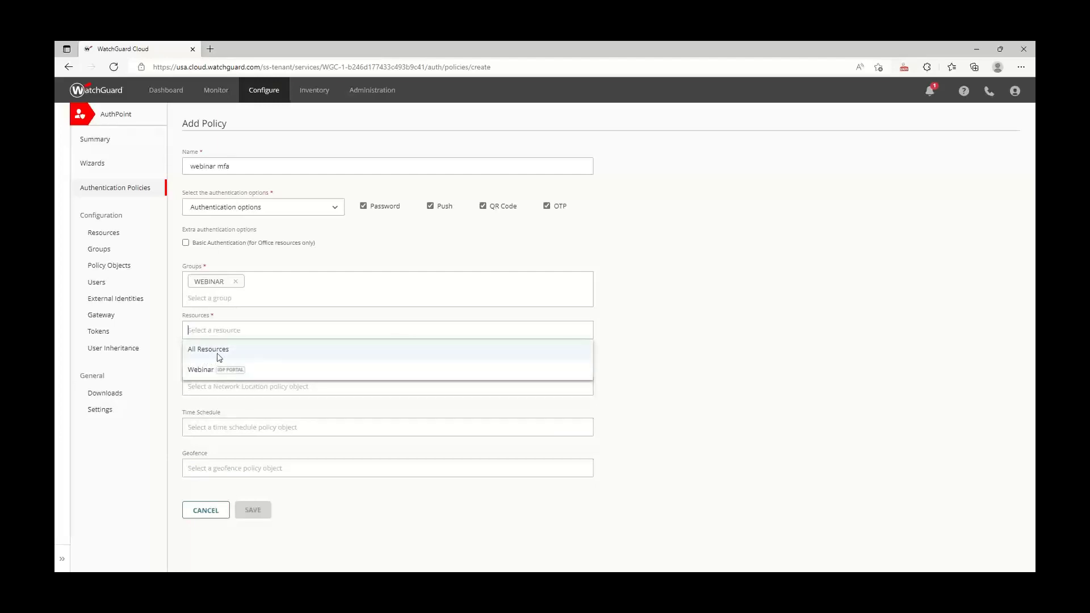
{"action": "left_click", "coordinate": [208, 372]}
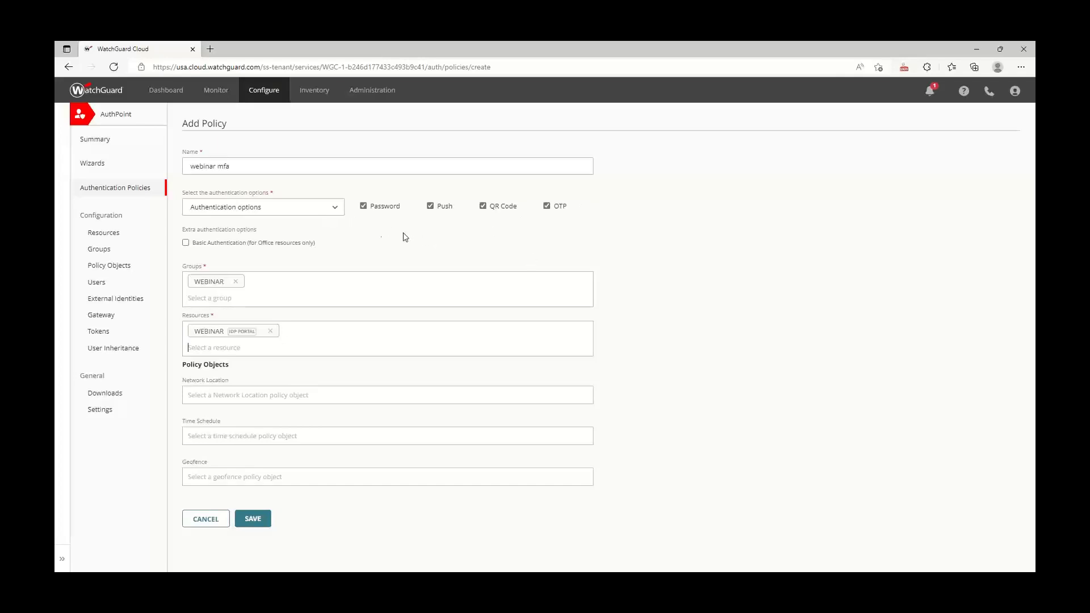
{"action": "left_click", "coordinate": [253, 518]}
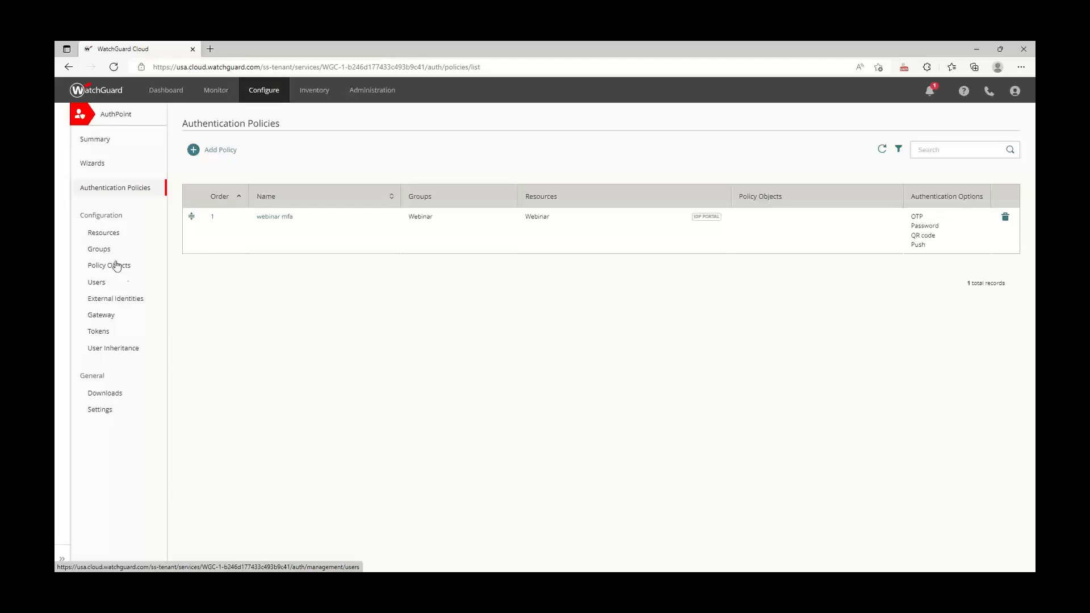
- Open the Webinar resource from the Resources page and follow its IdP Access URL
{"action": "left_click", "coordinate": [104, 233]}
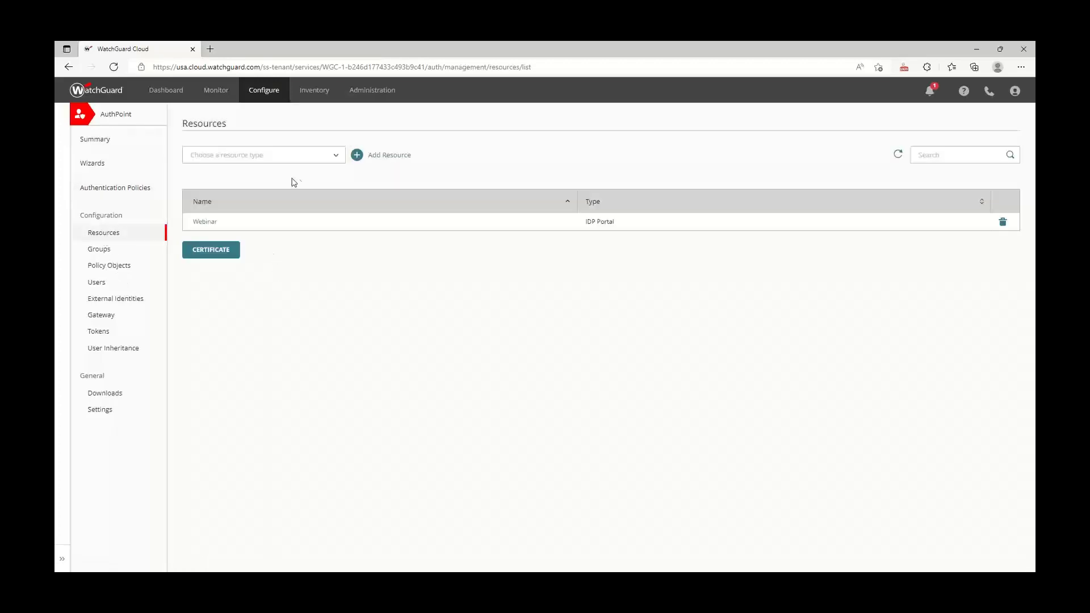
{"action": "left_click", "coordinate": [207, 225]}
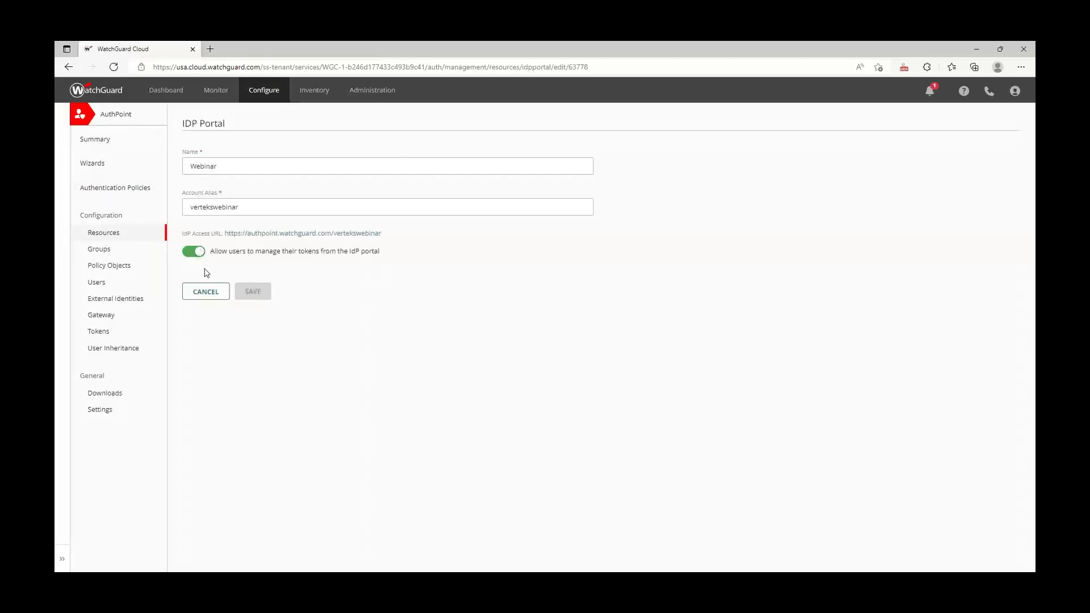
{"action": "left_click", "coordinate": [317, 234]}
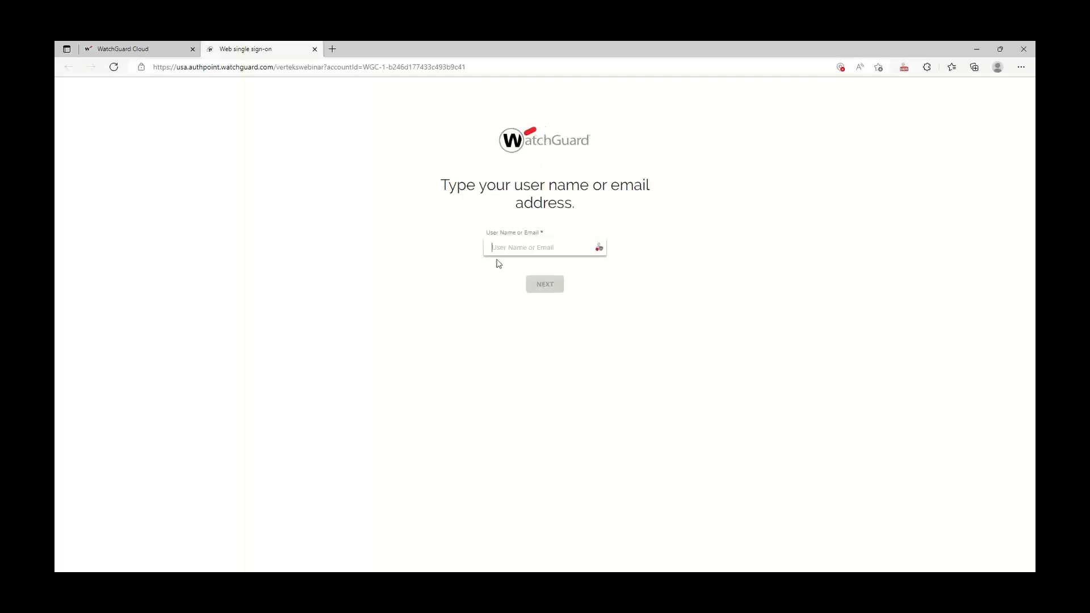
- Enter the user name on the IdP portal sign-in page, continue, and fill in the account password
{"action": "left_click", "coordinate": [544, 253]}
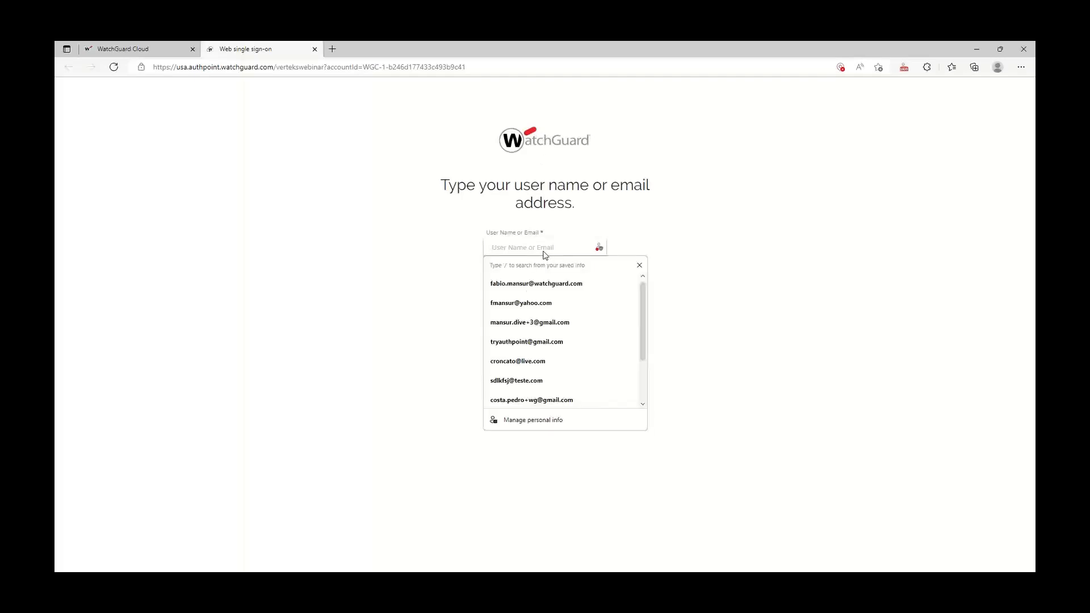
{"action": "left_click", "coordinate": [720, 238]}
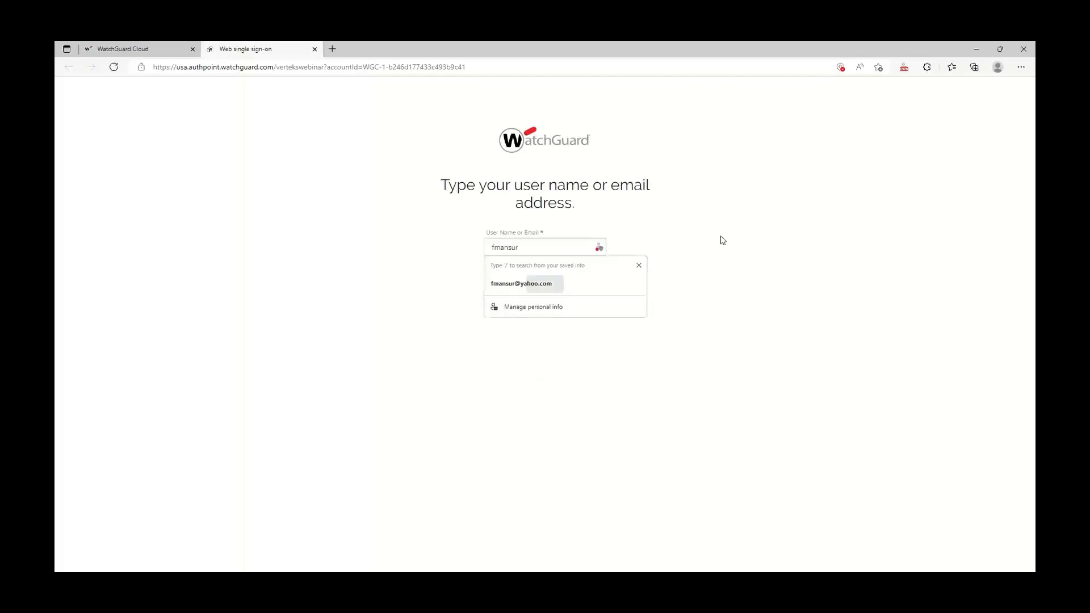
{"action": "left_click", "coordinate": [546, 286]}
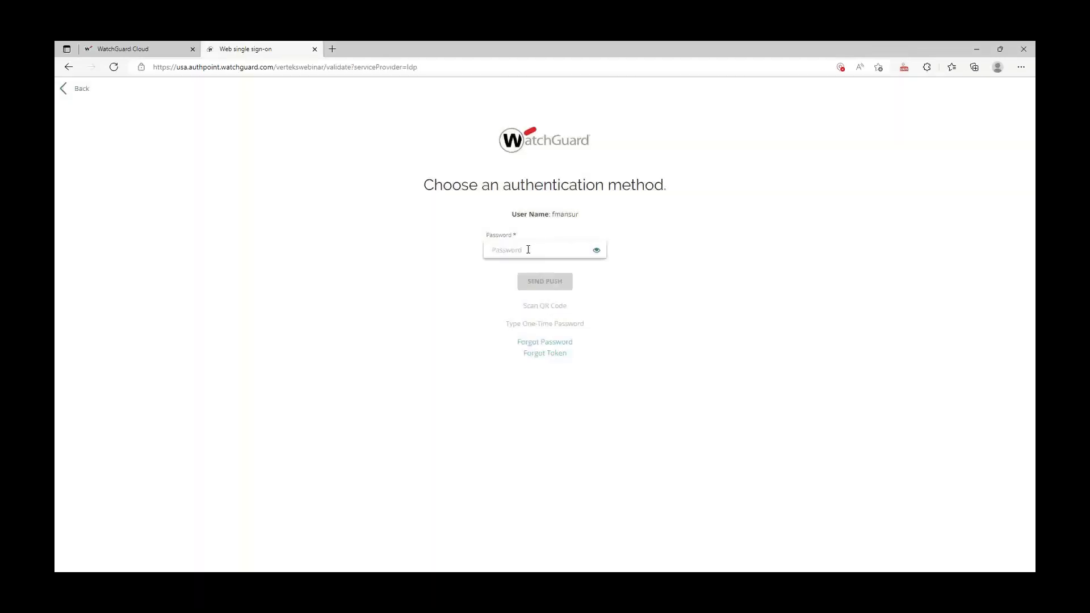
{"action": "left_click", "coordinate": [495, 238]}
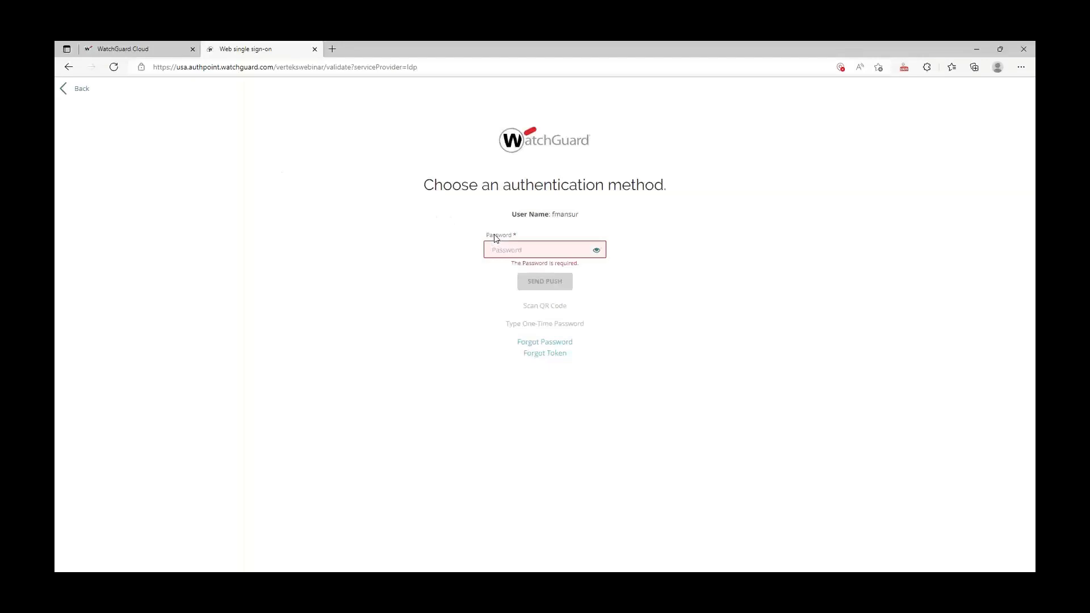
{"action": "left_click", "coordinate": [459, 265]}
{"action": "left_click", "coordinate": [535, 254]}
{"action": "type", "text": "****"}
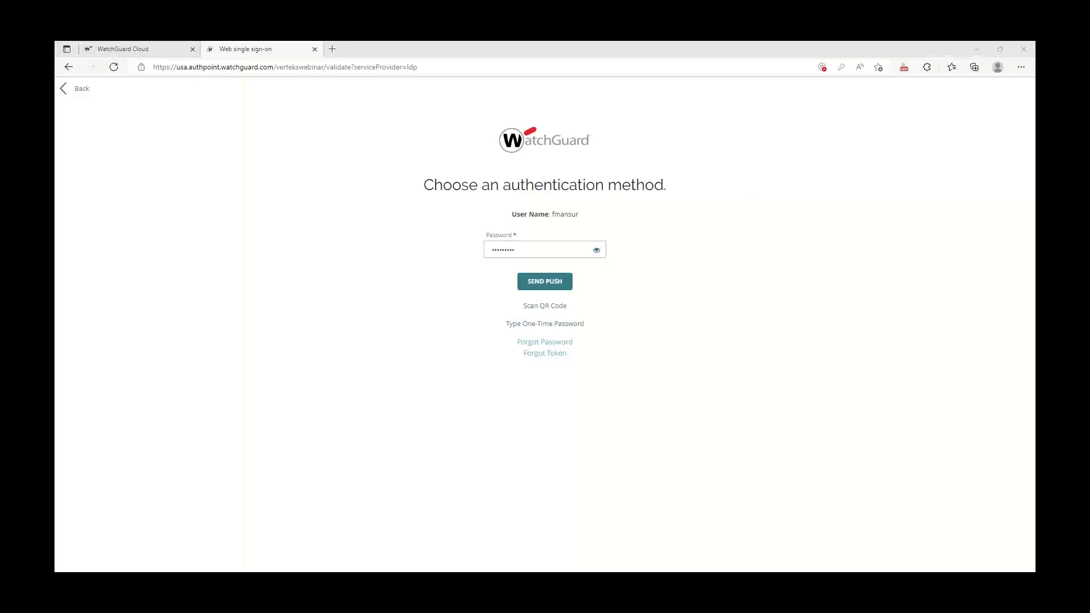
- Restore the browser window to show the mirrored phone beside it, then send a push and approve the sign-in on the phone
{"action": "key", "text": "alt+Tab"}
{"action": "left_click", "coordinate": [755, 337]}
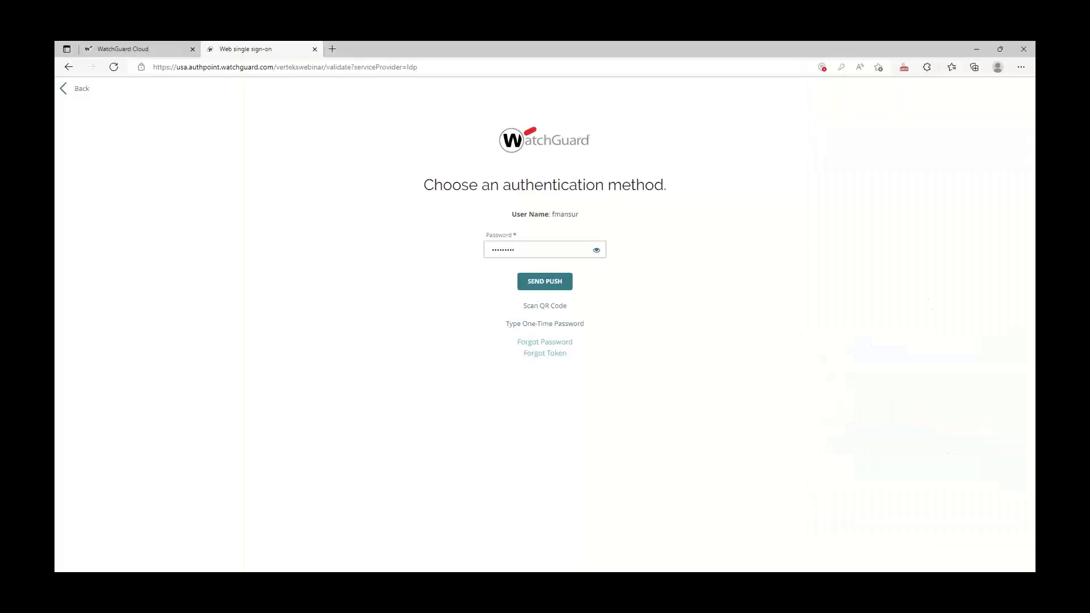
{"action": "left_click", "coordinate": [1000, 49]}
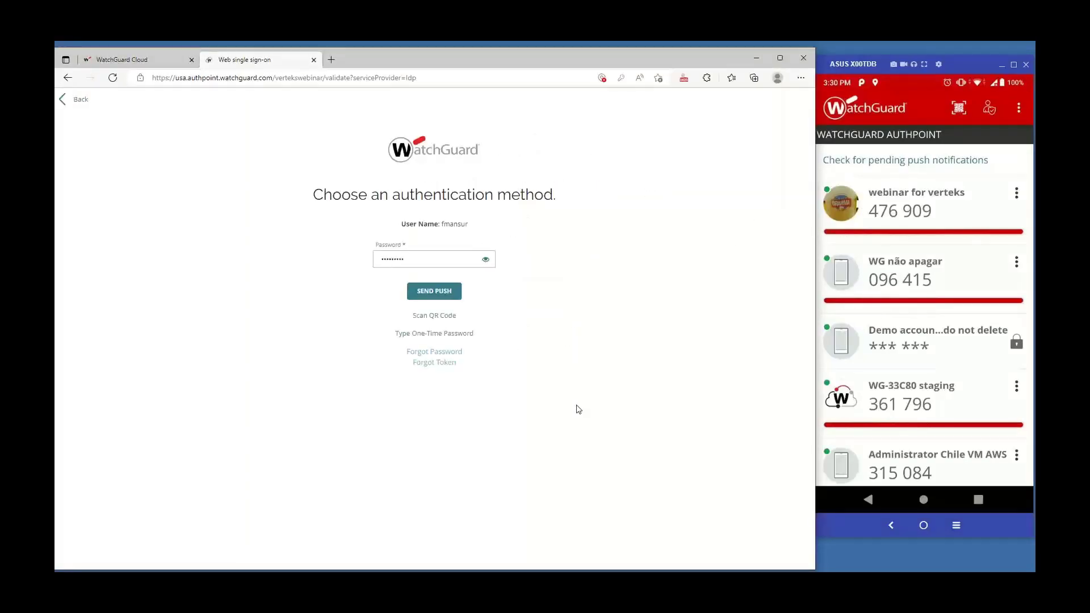
{"action": "left_click", "coordinate": [434, 292]}
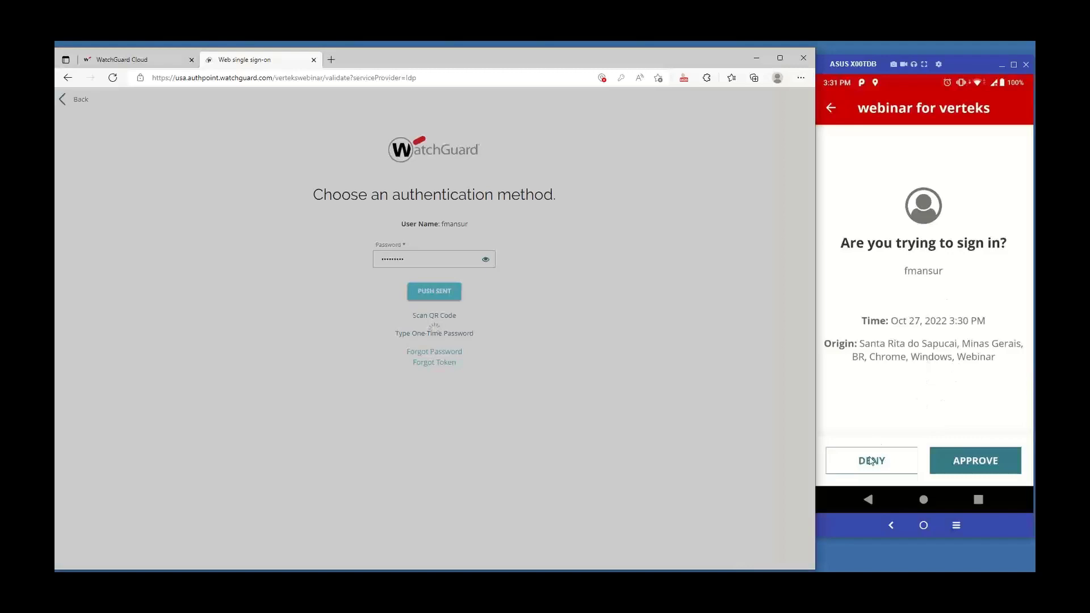
{"action": "left_click", "coordinate": [973, 462]}
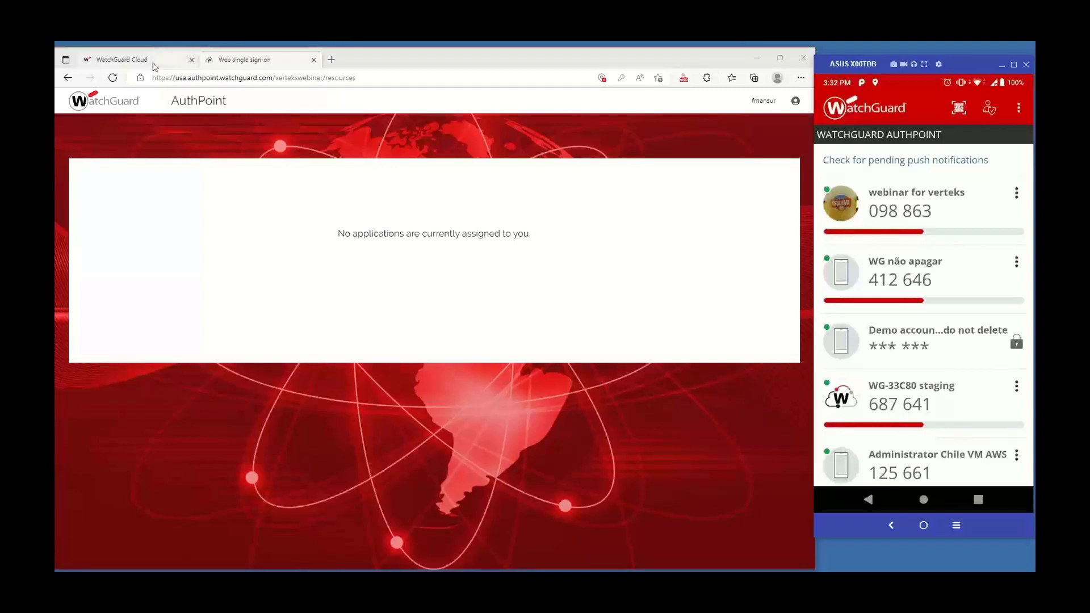
- Log out of the IdP portal, enter the user name on the sign-in page and continue to the authentication methods
{"action": "left_click", "coordinate": [795, 100]}
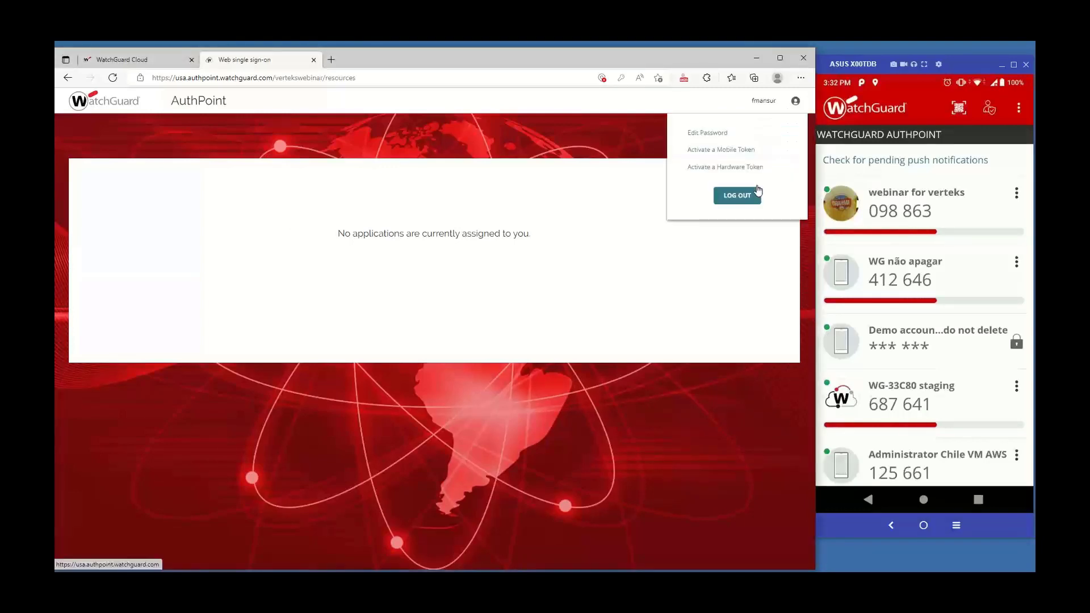
{"action": "left_click", "coordinate": [758, 191]}
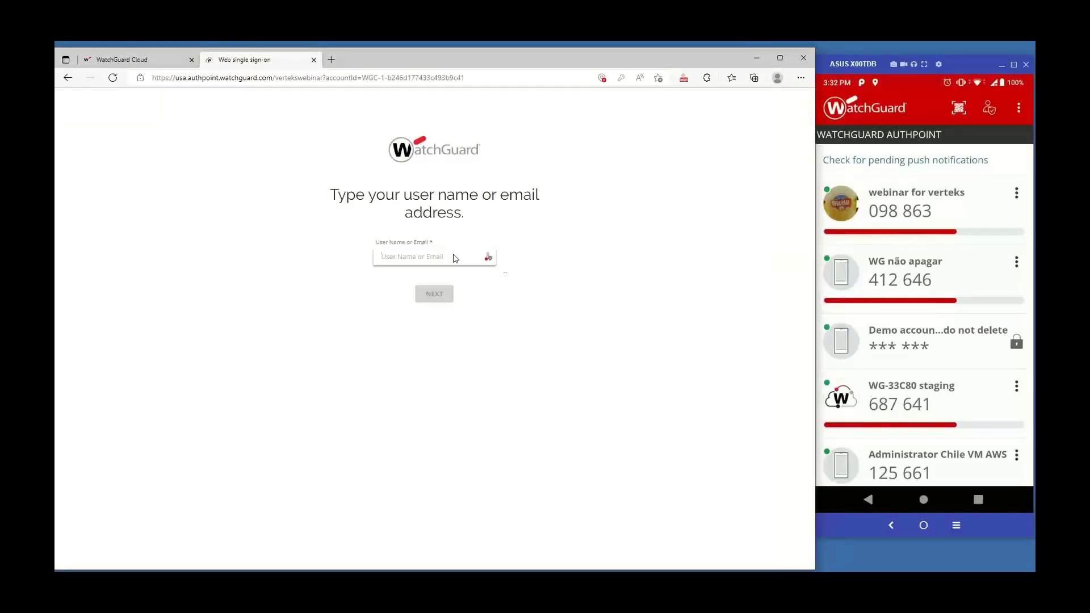
{"action": "left_click", "coordinate": [435, 258]}
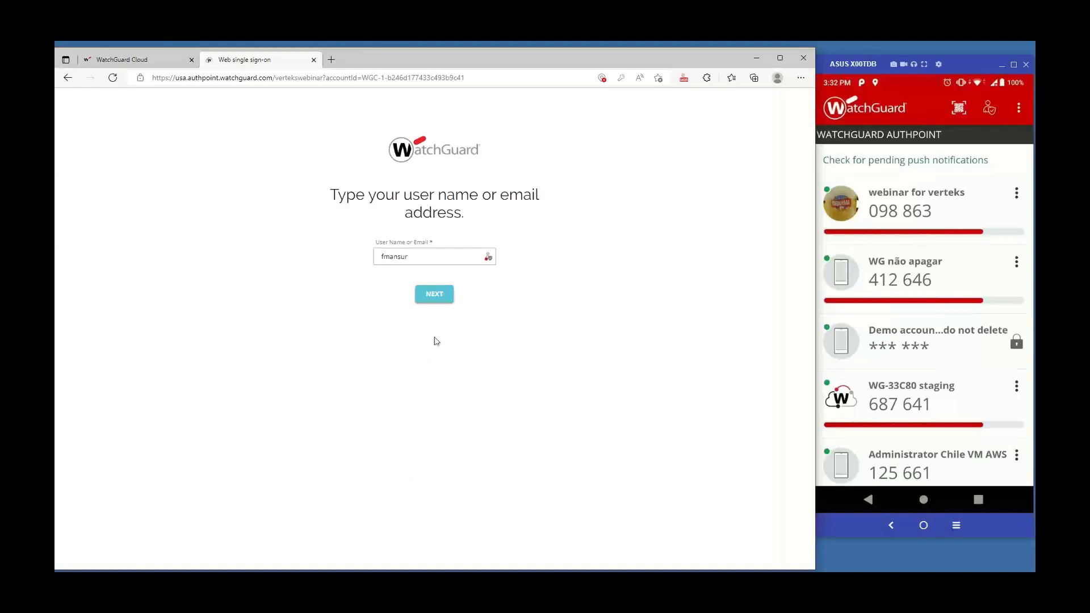
{"action": "left_click", "coordinate": [438, 297]}
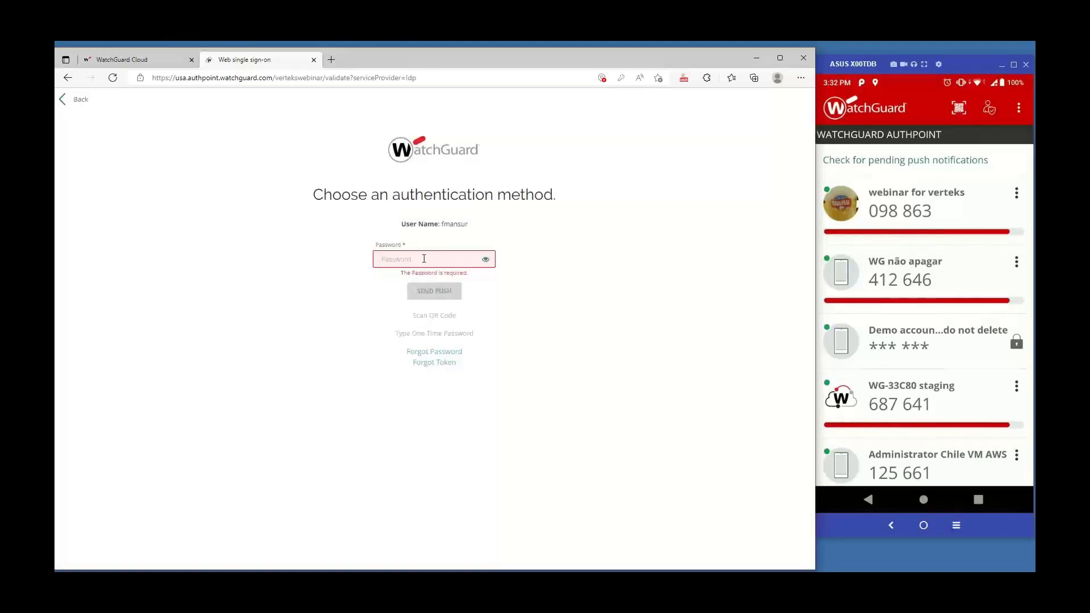
- Fill in the account password and choose Scan QR Code as the authentication method
{"action": "left_click", "coordinate": [424, 258]}
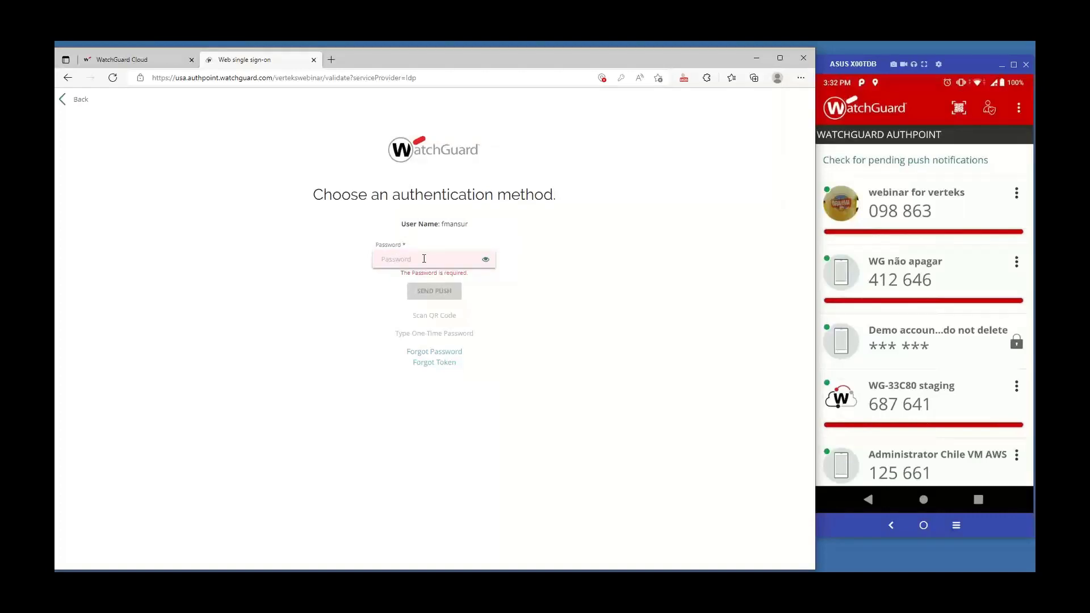
{"action": "key", "text": "ctrl+v"}
{"action": "key", "text": "BackSpace"}
{"action": "key", "text": "BackSpace"}
{"action": "key", "text": "BackSpace"}
{"action": "key", "text": "BackSpace"}
{"action": "key", "text": "BackSpace"}
{"action": "key", "text": "BackSpace"}
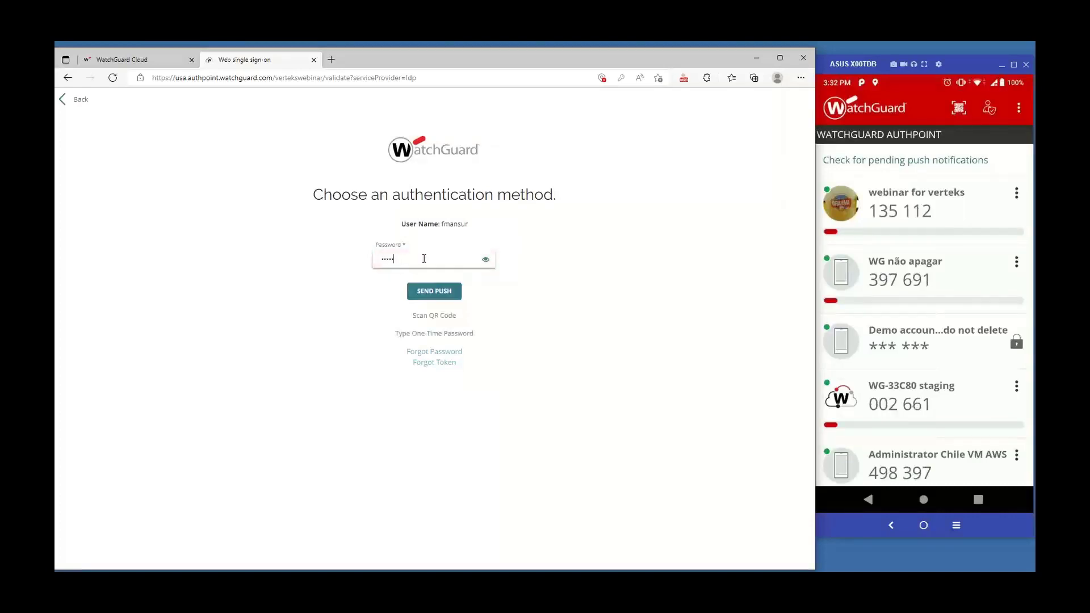
{"action": "key", "text": "BackSpace"}
{"action": "key", "text": "BackSpace"}
{"action": "type", "text": "******"}
{"action": "left_click", "coordinate": [441, 316]}
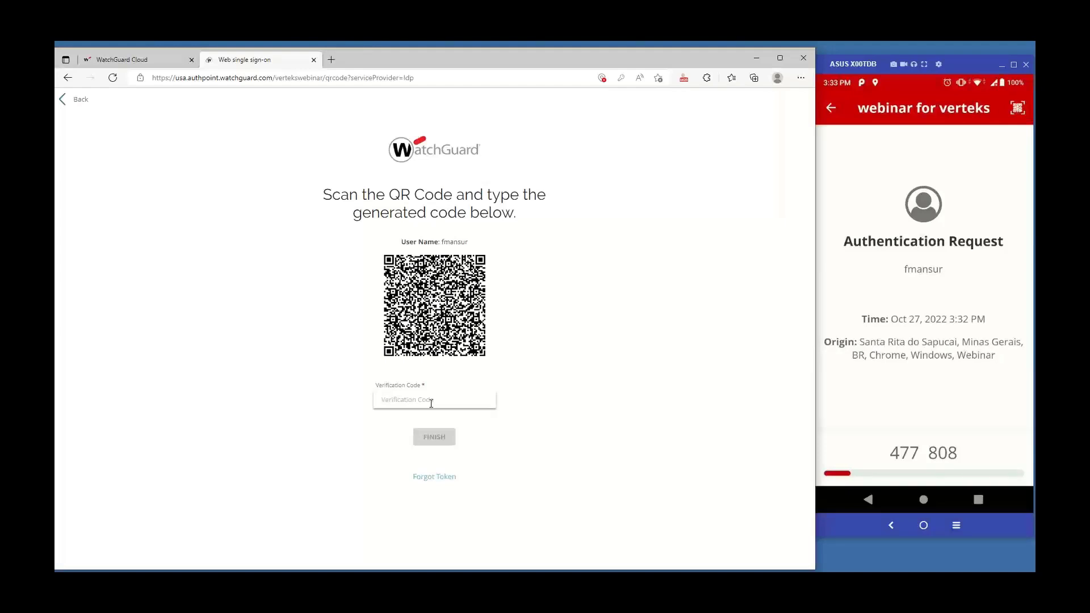
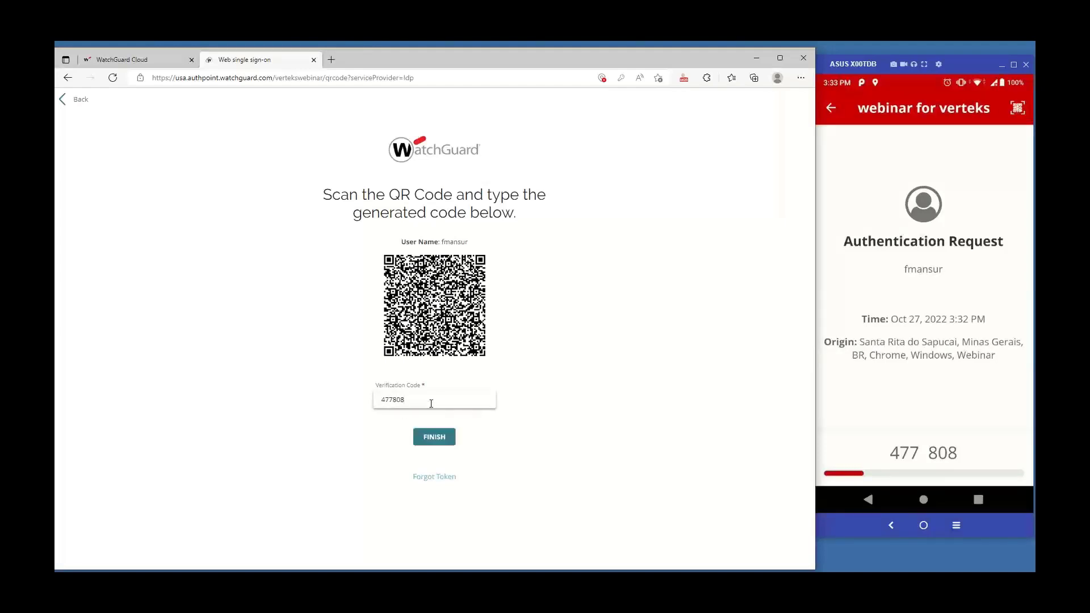
- Enter the verification code generated on the phone from the QR code and finish signing in
{"action": "left_click", "coordinate": [434, 440]}
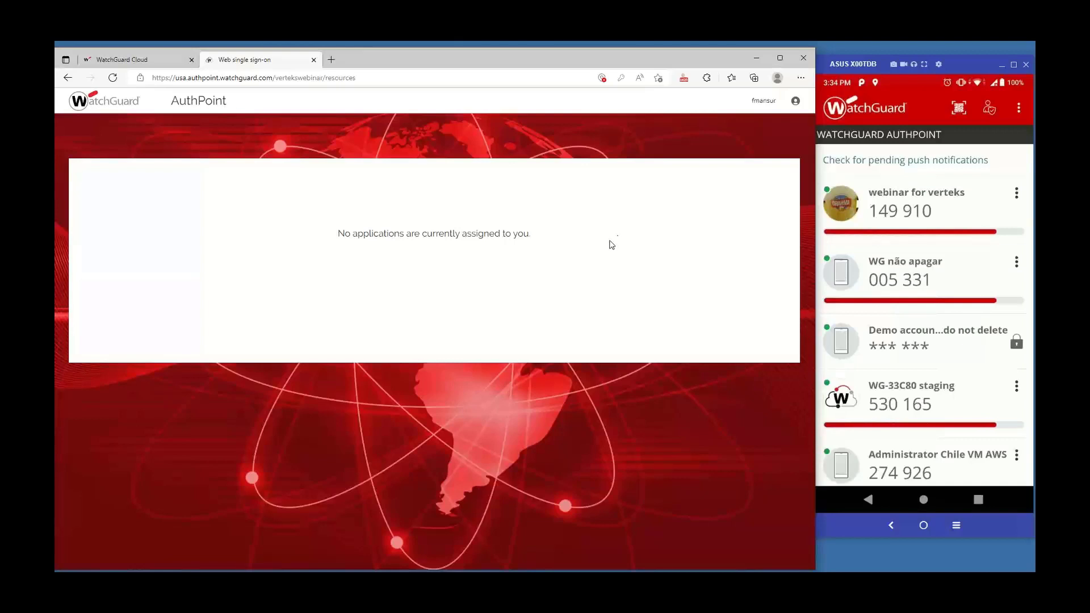
- Return to the WatchGuard Cloud page and start a new AuthPoint policy object of type Network Location
{"action": "left_click", "coordinate": [142, 62]}
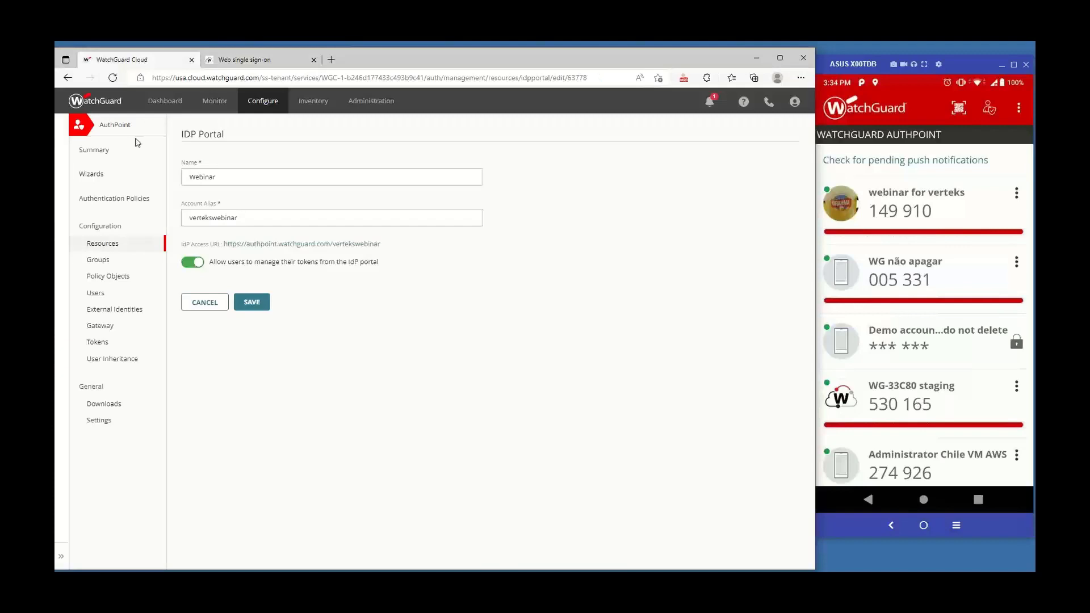
{"action": "left_click", "coordinate": [116, 200]}
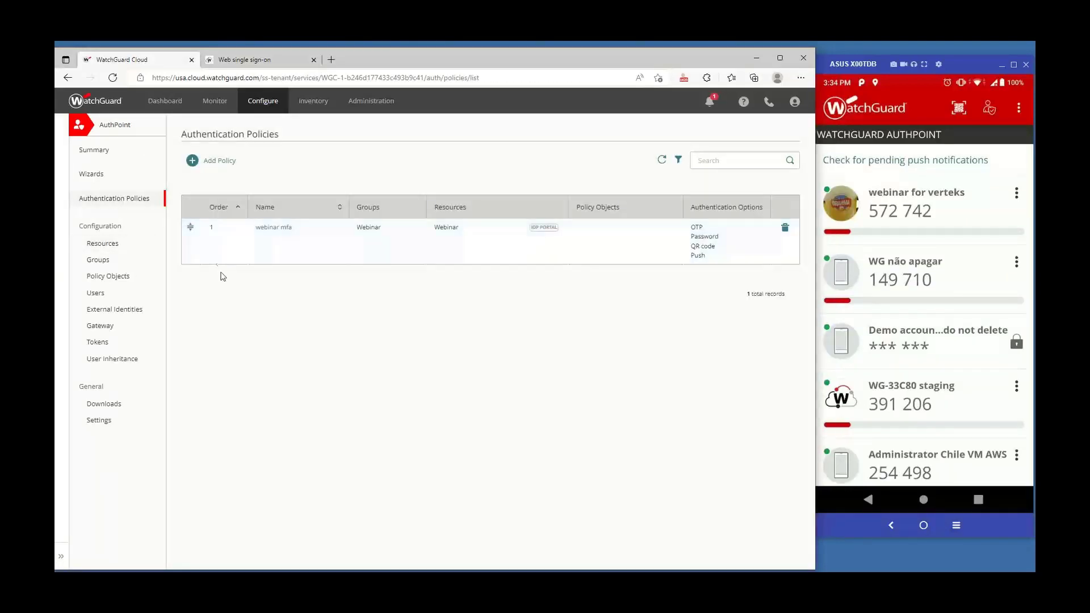
{"action": "left_click", "coordinate": [120, 278]}
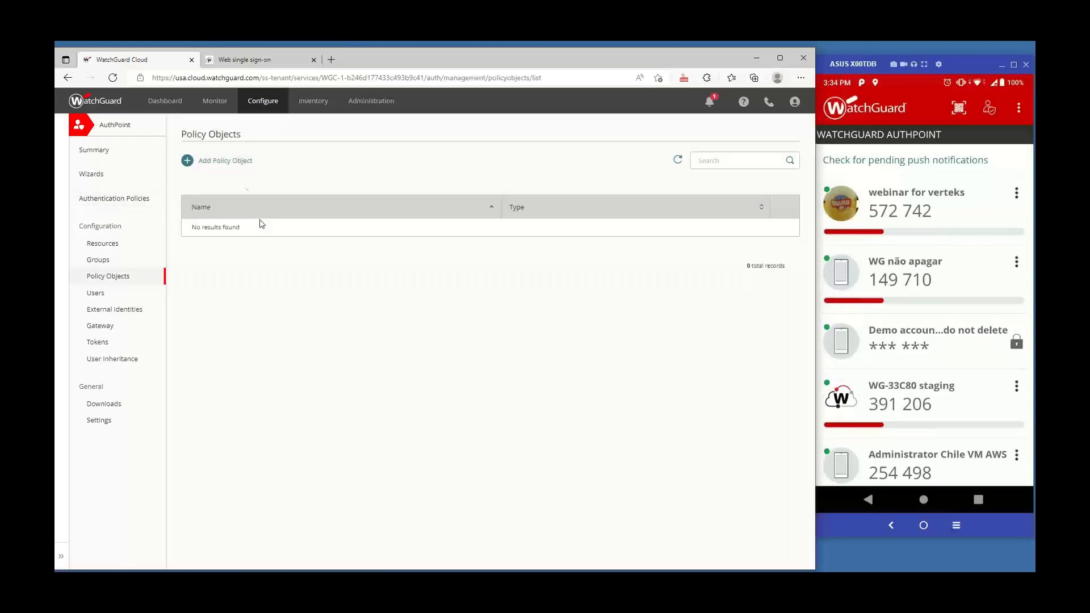
{"action": "left_click", "coordinate": [239, 163]}
{"action": "left_click", "coordinate": [460, 180]}
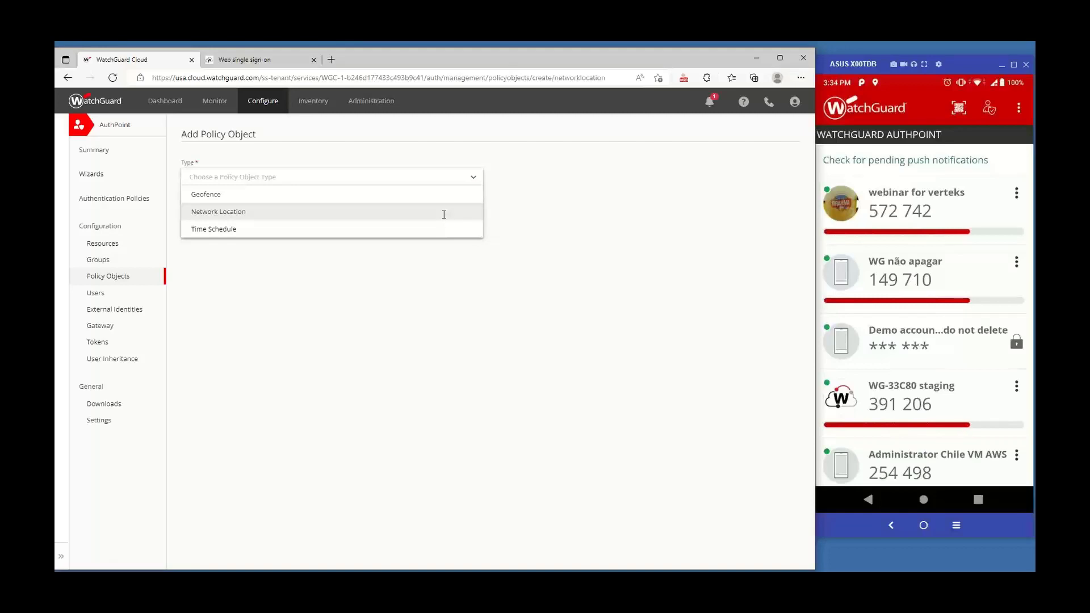
{"action": "left_click", "coordinate": [442, 213]}
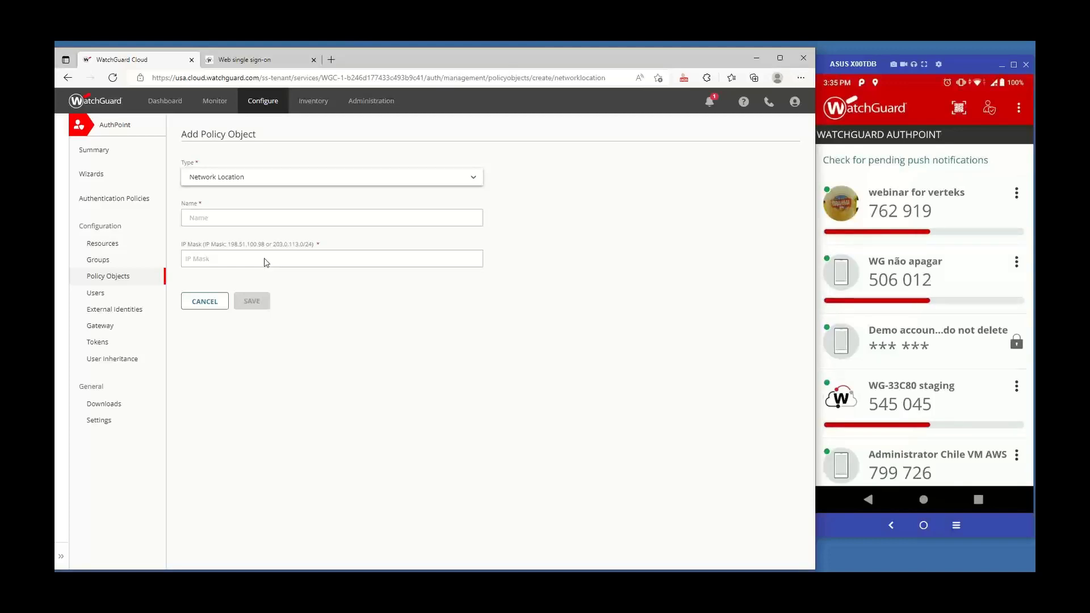
- Set the network location's IP mask to 10.0.2.1, name it Network and save it
{"action": "left_click", "coordinate": [233, 259]}
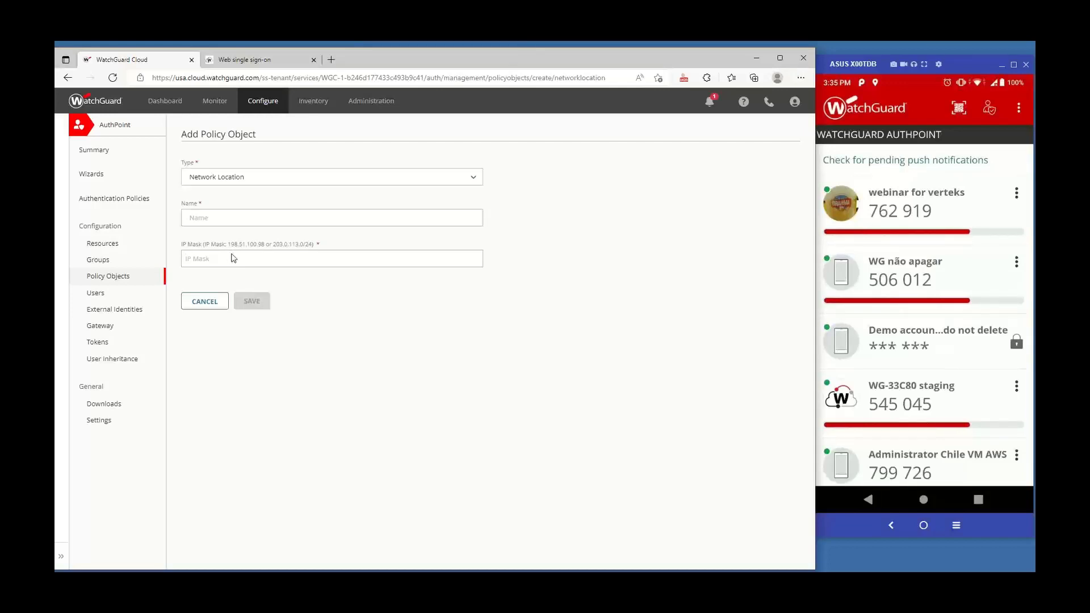
{"action": "type", "text": "10."}
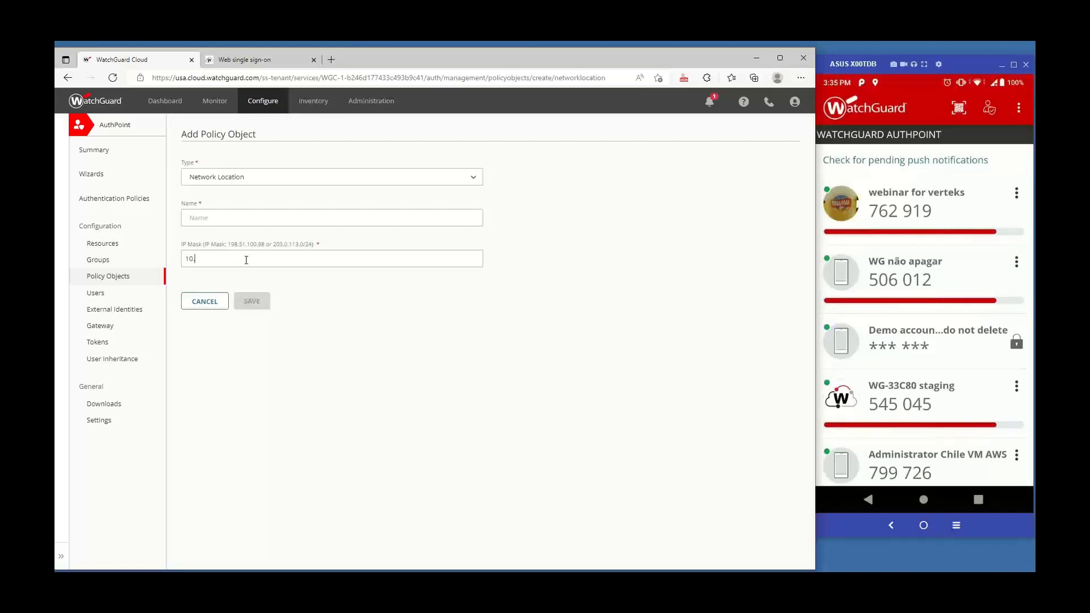
{"action": "type", "text": "0.2.1"}
{"action": "left_click", "coordinate": [241, 218]}
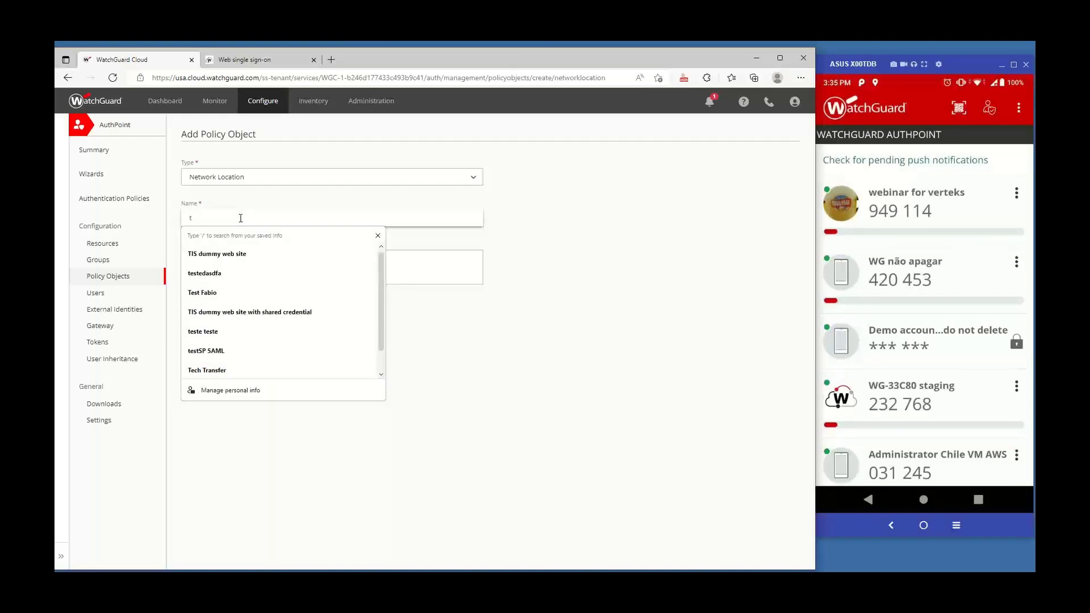
{"action": "type", "text": "Net"}
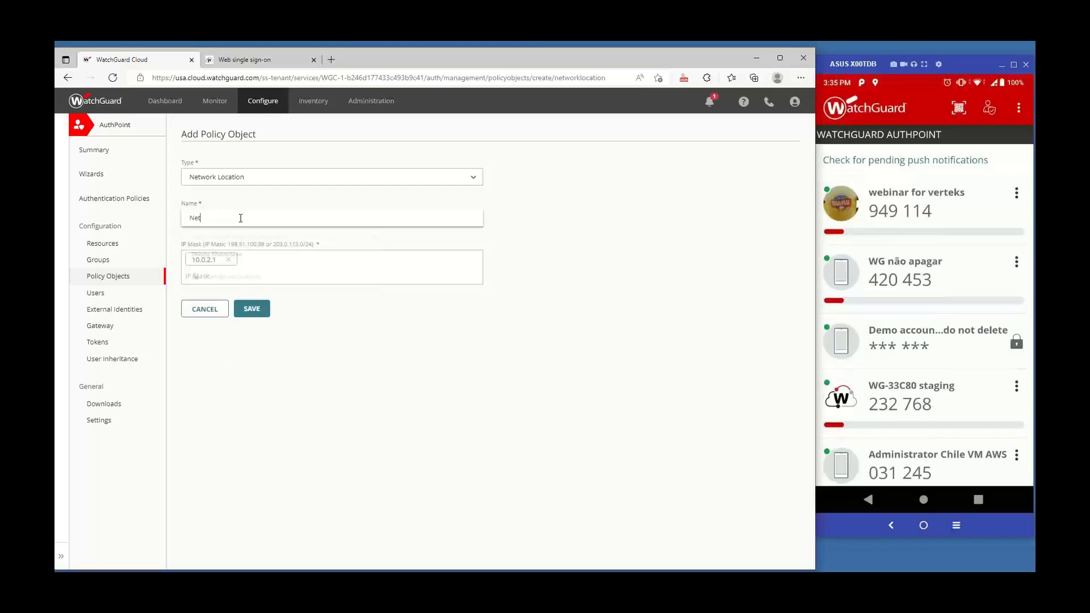
{"action": "type", "text": "work"}
{"action": "left_click", "coordinate": [266, 308]}
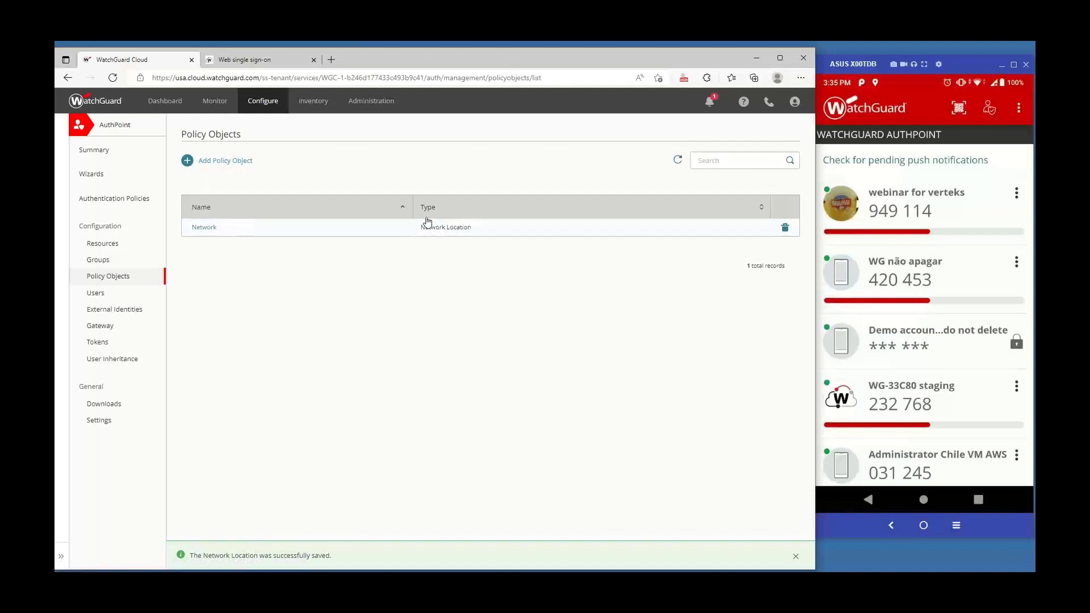
- Open the webinar mfa authentication policy and add the Network policy object as its network location
{"action": "left_click", "coordinate": [123, 201]}
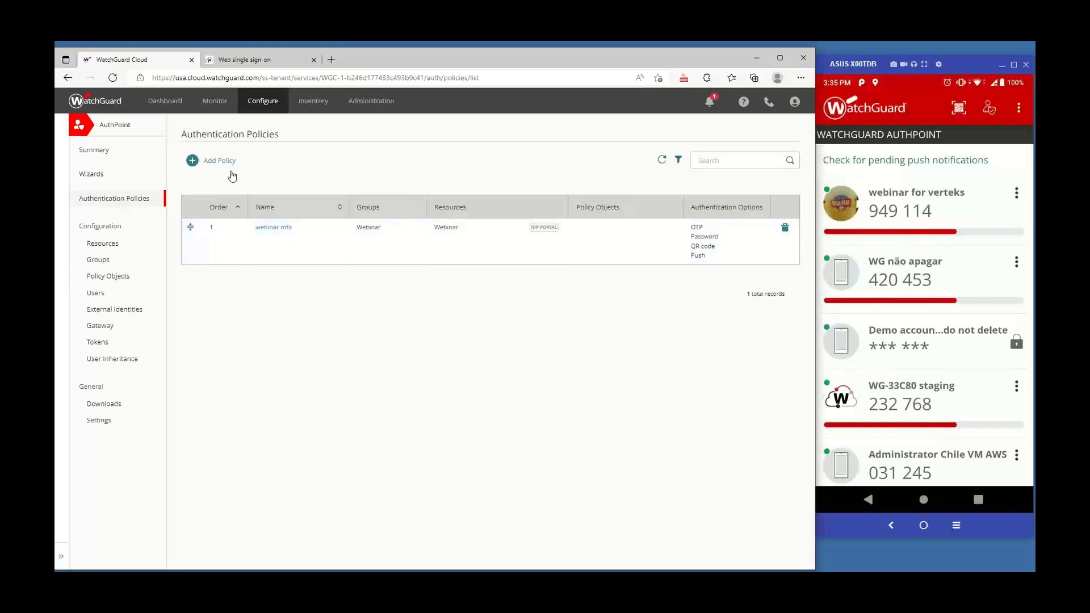
{"action": "left_click", "coordinate": [278, 232]}
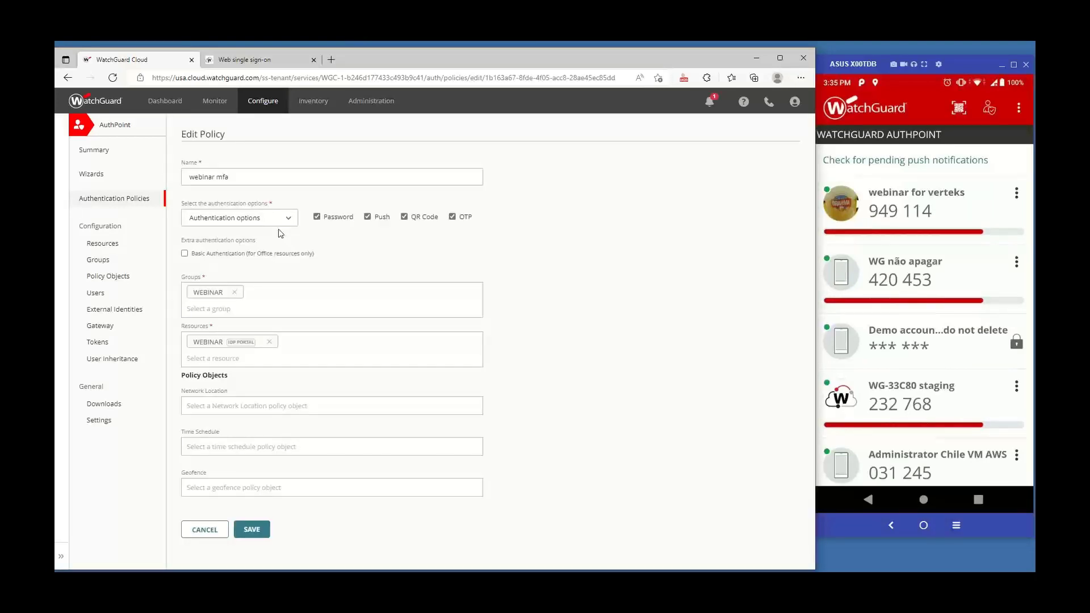
{"action": "left_click", "coordinate": [210, 405]}
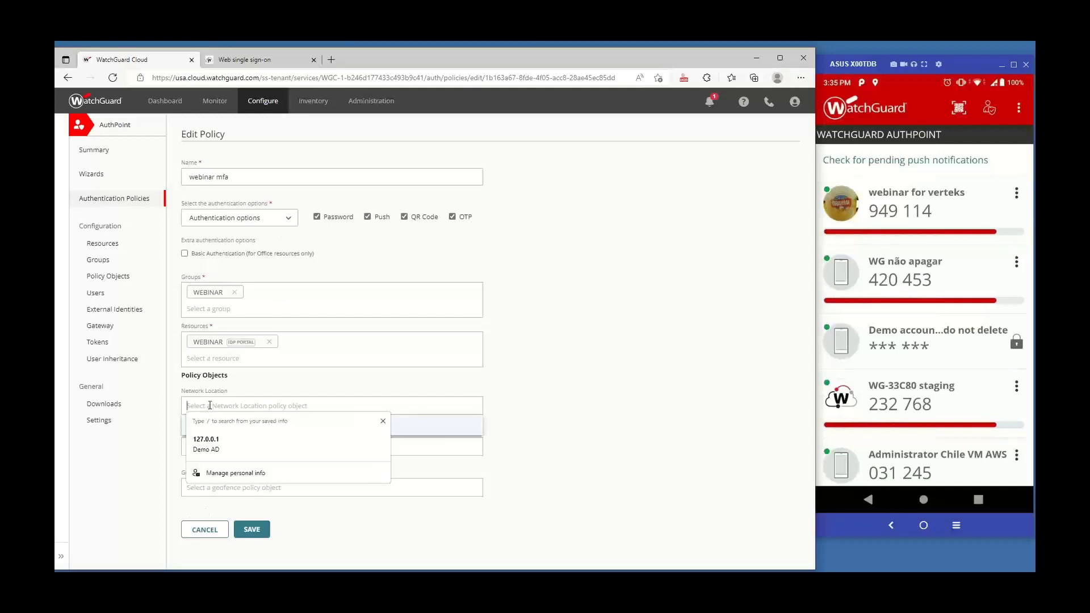
{"action": "left_click", "coordinate": [383, 421]}
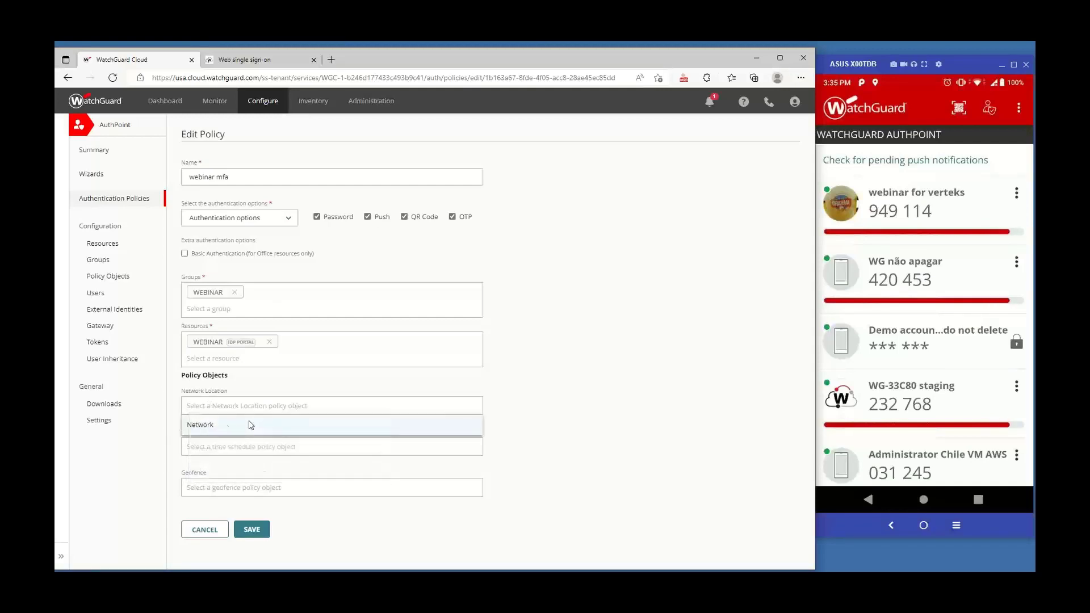
{"action": "left_click", "coordinate": [214, 423]}
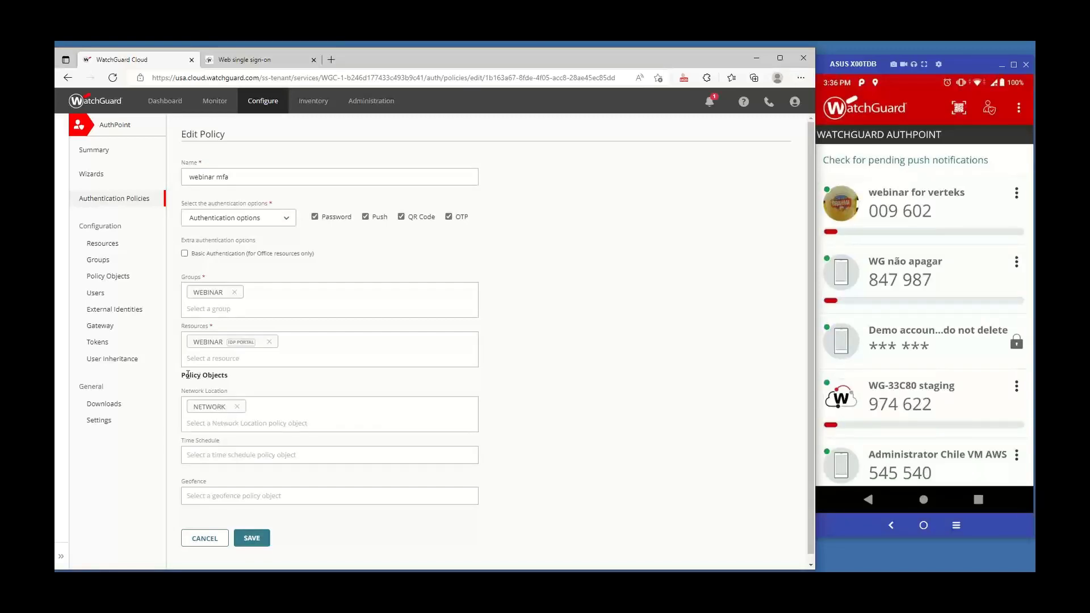
{"action": "left_click_drag", "start_coordinate": [186, 375], "coordinate": [227, 386]}
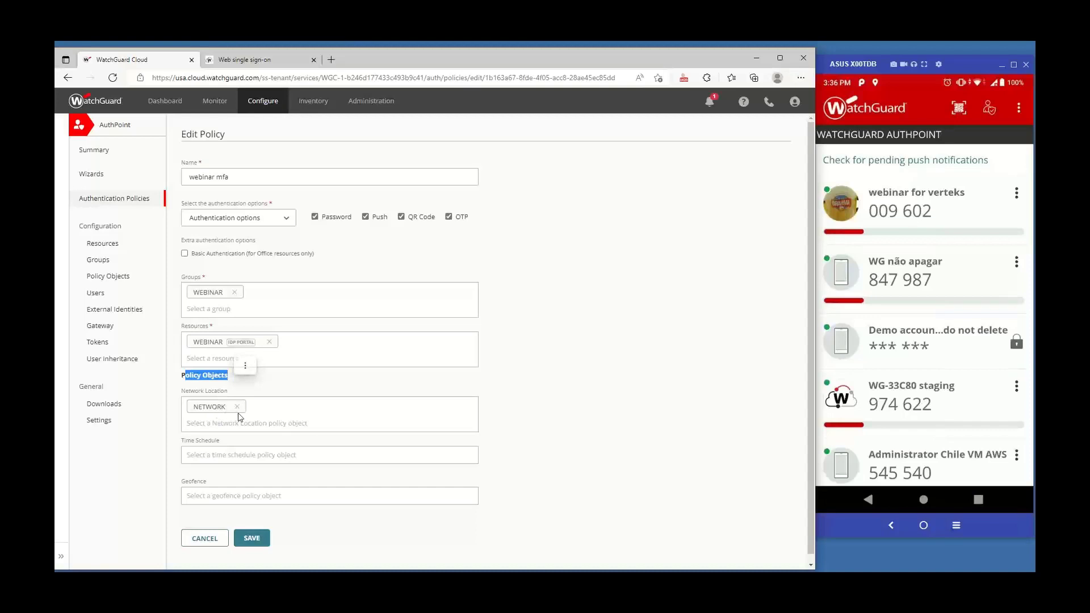
{"action": "left_click", "coordinate": [527, 390]}
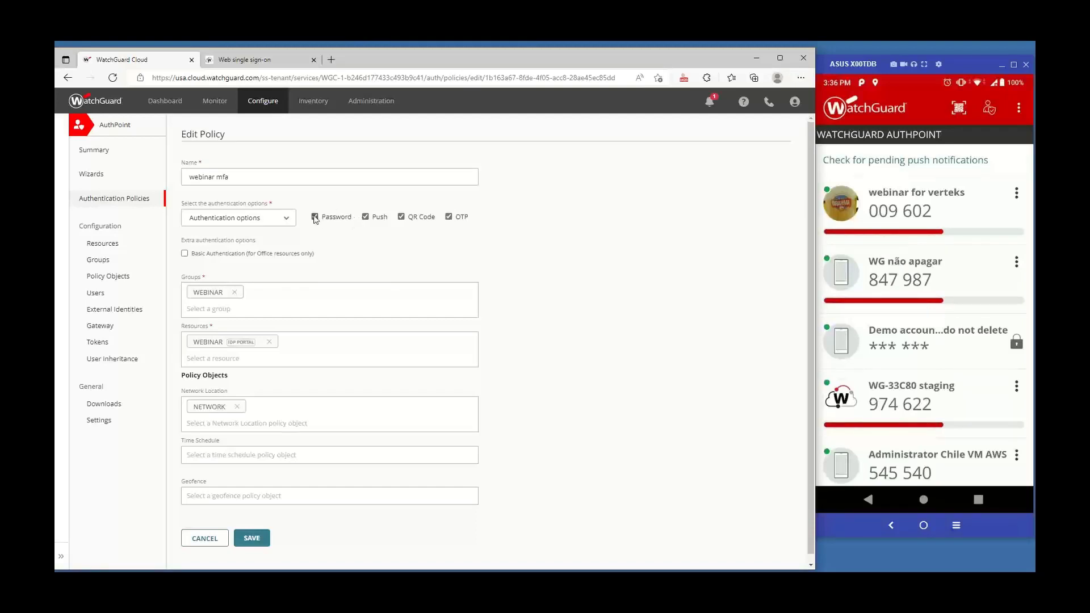
- Clear the policy's Push, QR Code and OTP options, and switch the policy to Authentication not allowed
{"action": "left_click", "coordinate": [366, 217]}
{"action": "left_click", "coordinate": [401, 216]}
{"action": "left_click", "coordinate": [448, 217]}
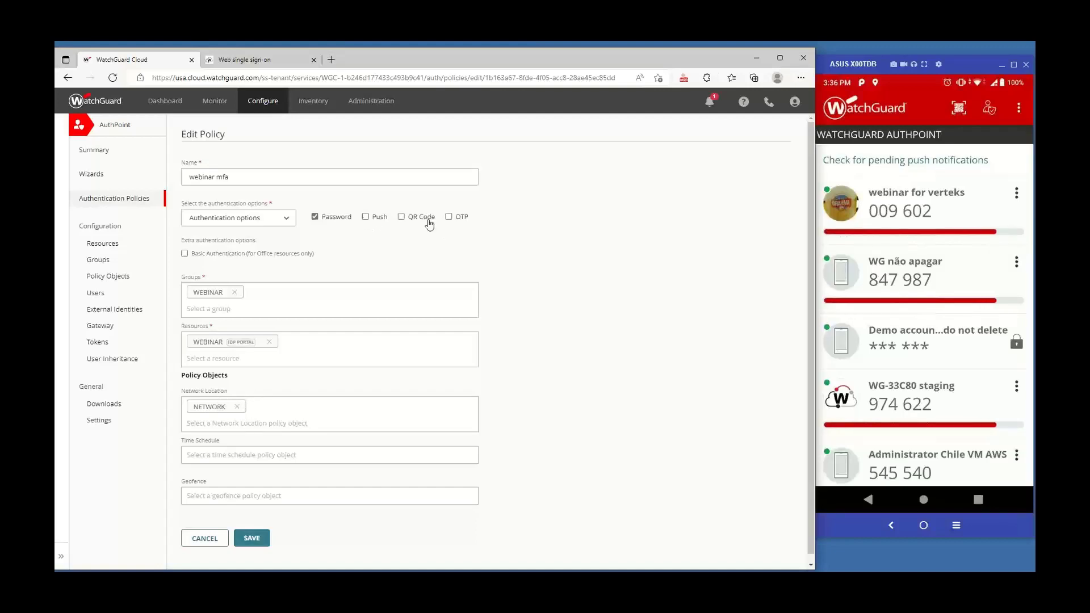
{"action": "left_click", "coordinate": [288, 224]}
{"action": "left_click", "coordinate": [246, 250]}
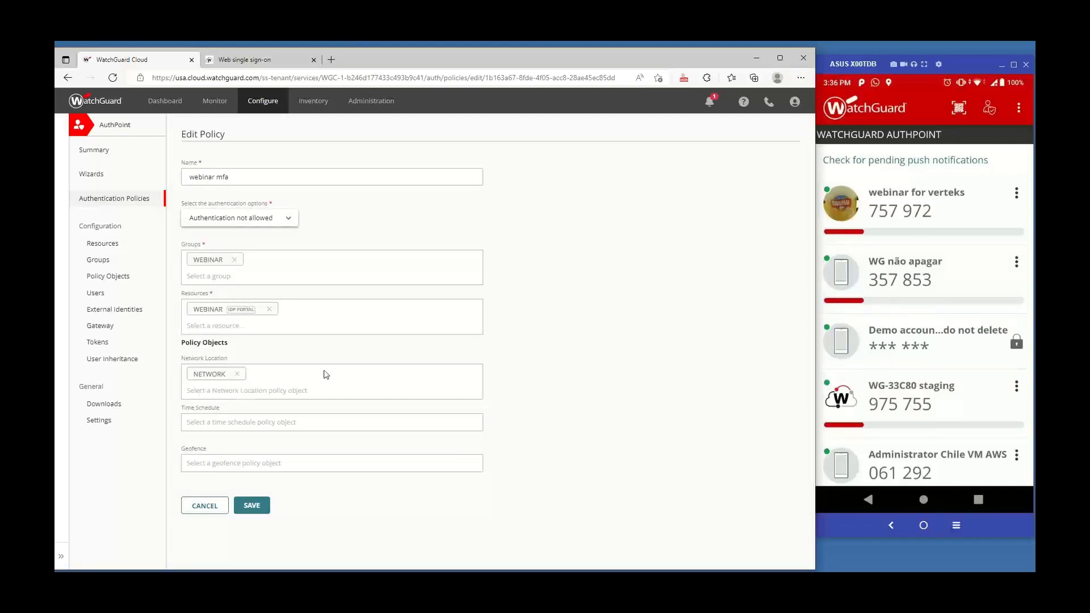
- Start another policy object and review the available types without choosing one
{"action": "left_click", "coordinate": [110, 276]}
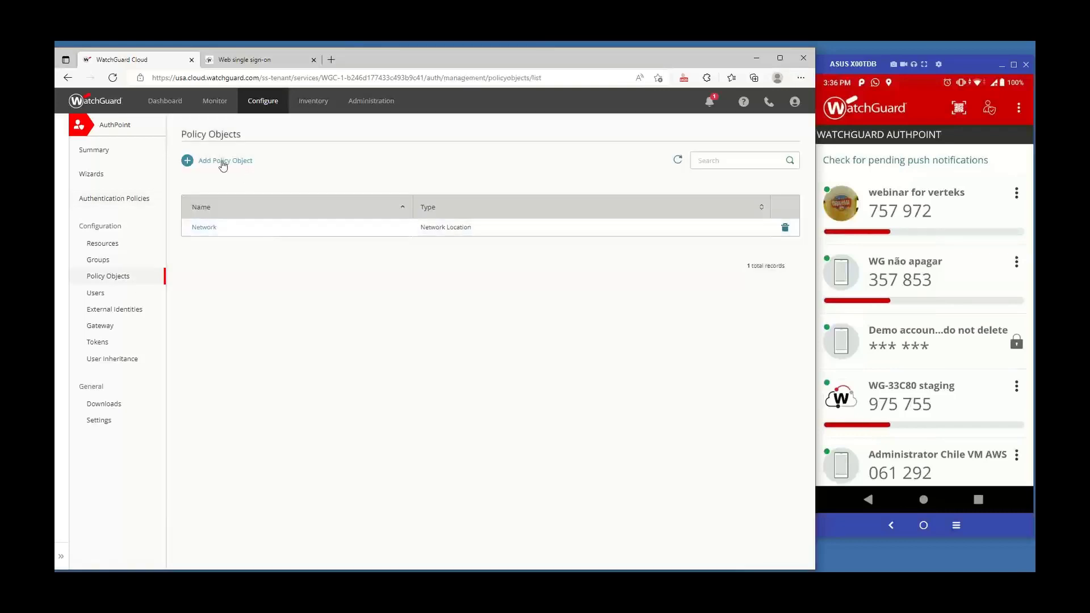
{"action": "left_click", "coordinate": [222, 162]}
{"action": "left_click", "coordinate": [225, 184]}
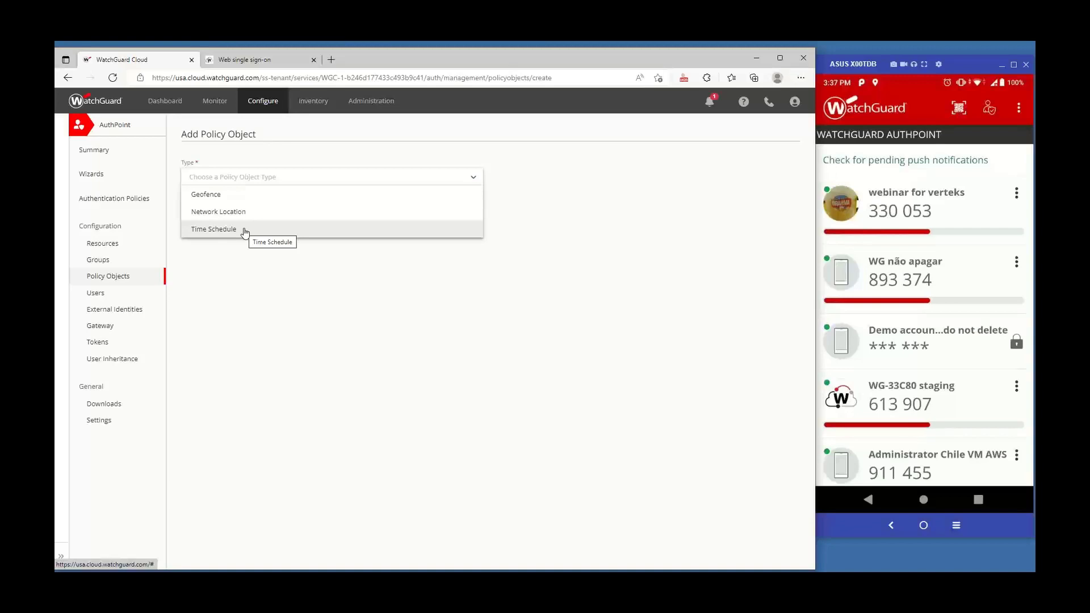
{"action": "left_click", "coordinate": [239, 295]}
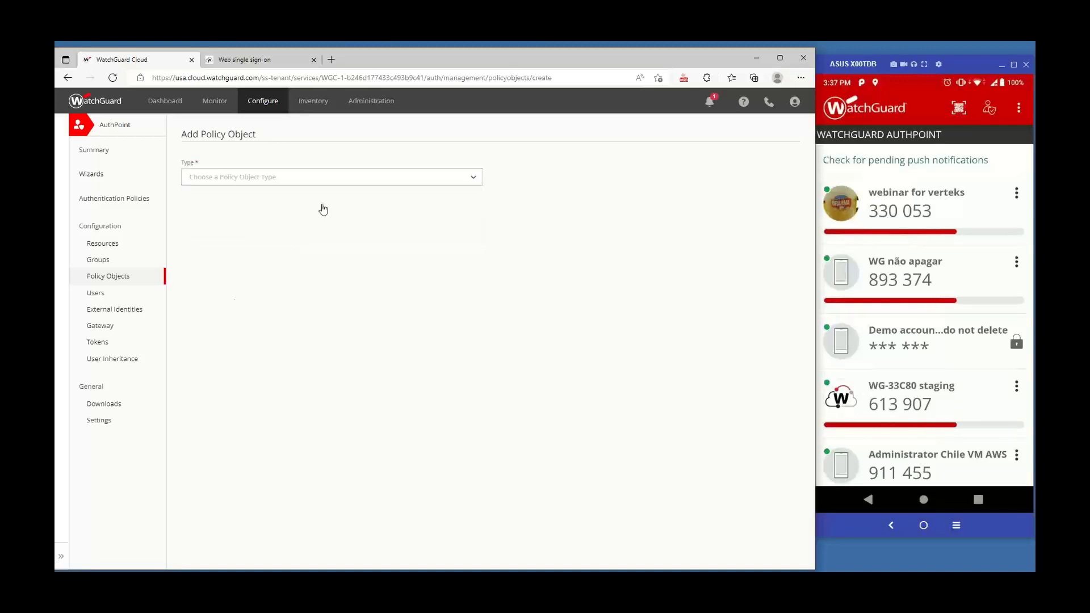
- Open the Audit Logs in Administration and examine the category of the latest authorized Webinar sign-in entry
{"action": "left_click", "coordinate": [377, 102]}
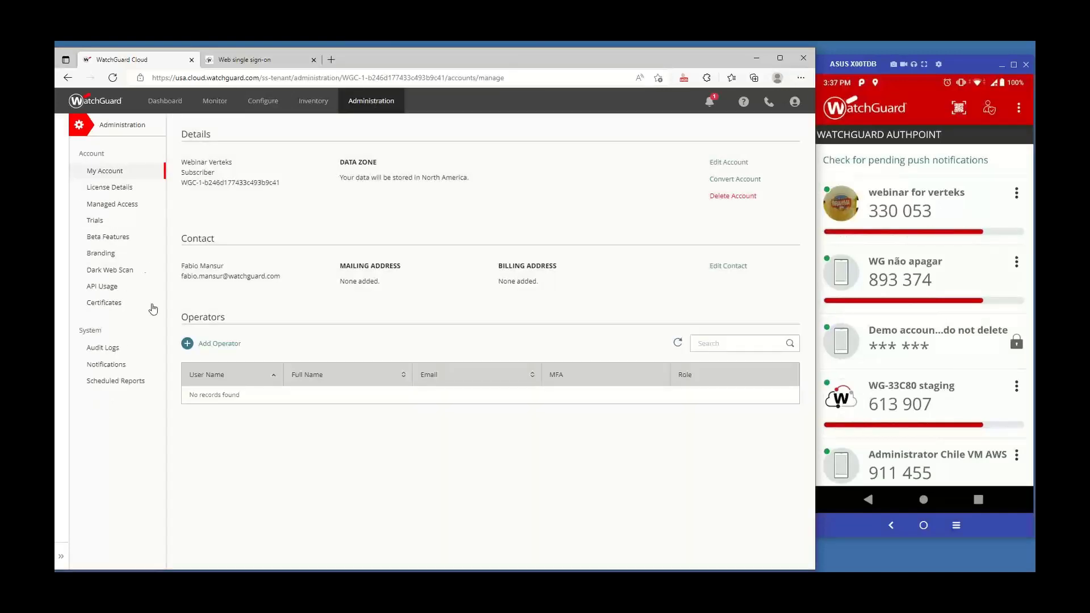
{"action": "left_click", "coordinate": [105, 348]}
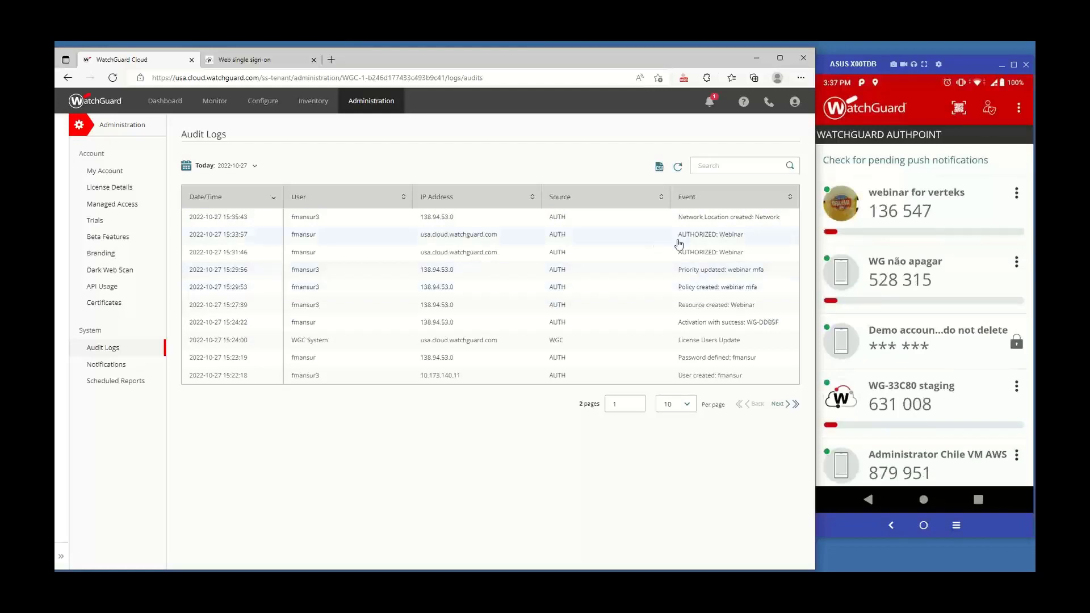
{"action": "left_click", "coordinate": [710, 240]}
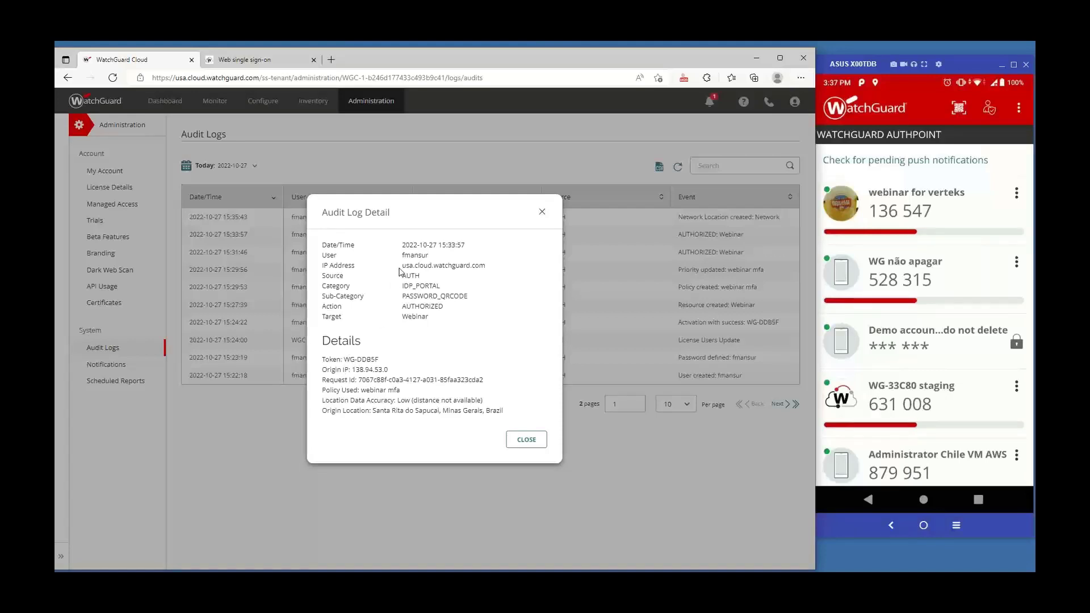
{"action": "left_click_drag", "start_coordinate": [402, 287], "coordinate": [436, 288]}
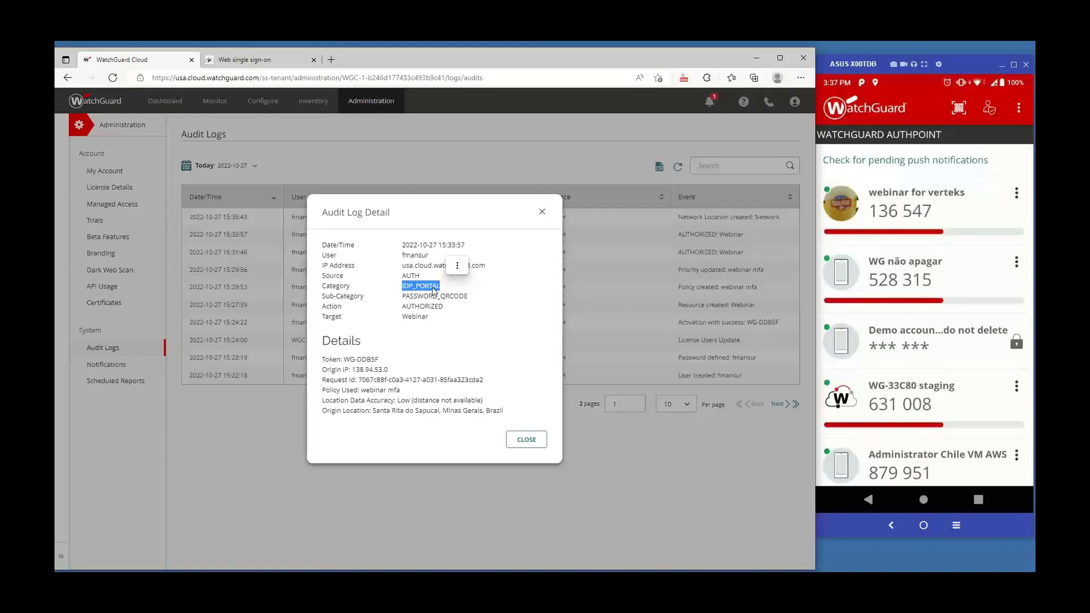
- Examine the Webinar sign-in entry's sub-category, action, token, origin IP, policy used and origin location, and close the log details
{"action": "left_click", "coordinate": [407, 294]}
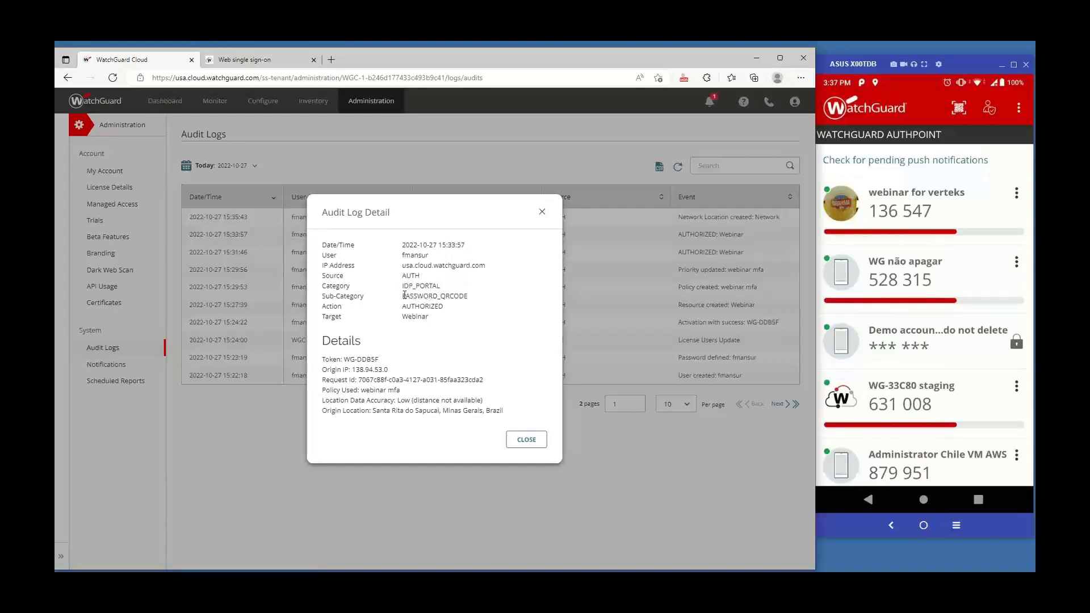
{"action": "left_click_drag", "start_coordinate": [404, 295], "coordinate": [467, 300]}
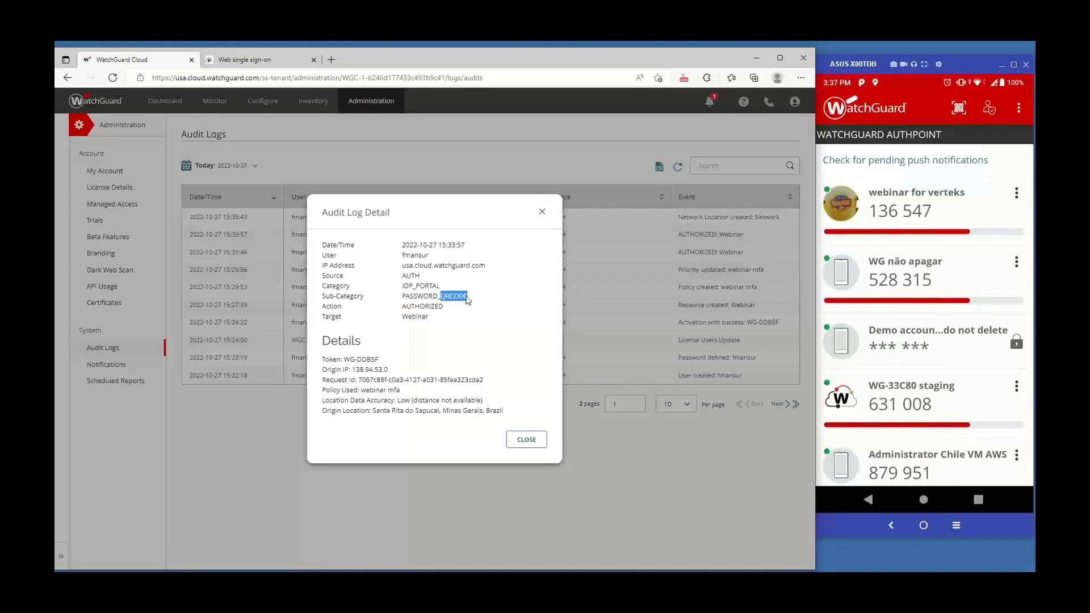
{"action": "double_click", "coordinate": [422, 306]}
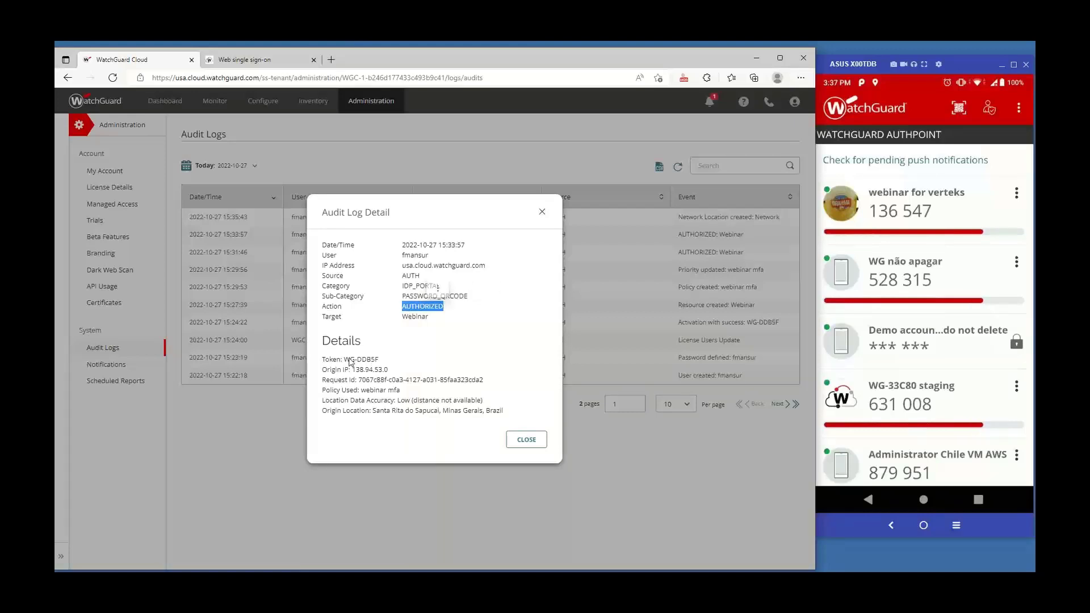
{"action": "left_click_drag", "start_coordinate": [344, 359], "coordinate": [378, 360]}
{"action": "left_click", "coordinate": [360, 370]}
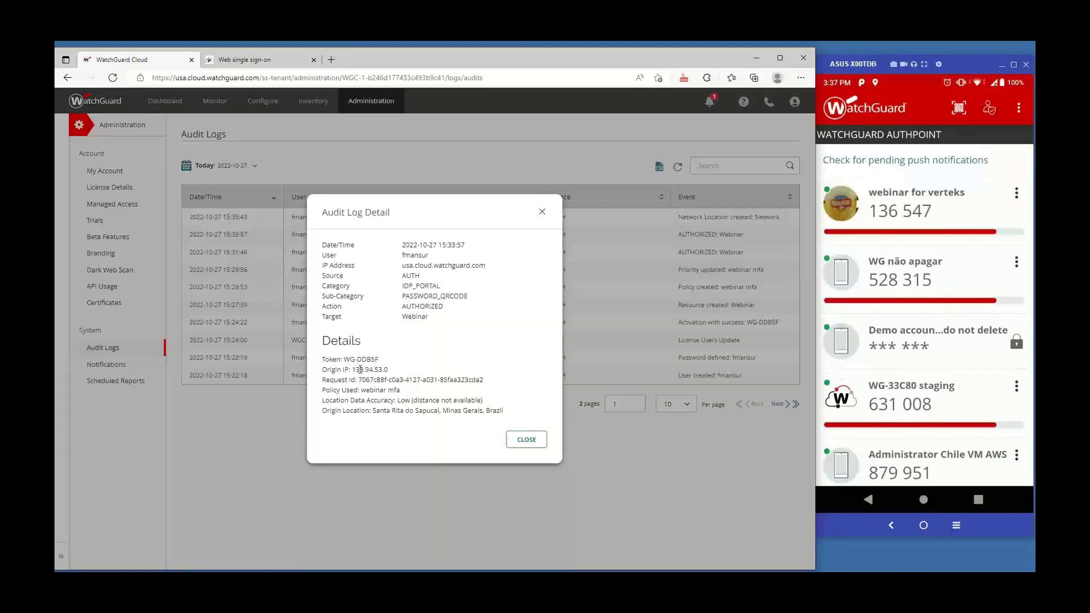
{"action": "double_click", "coordinate": [360, 370]}
{"action": "left_click", "coordinate": [362, 390]}
{"action": "left_click_drag", "start_coordinate": [362, 390], "coordinate": [496, 410]}
{"action": "left_click", "coordinate": [358, 410]}
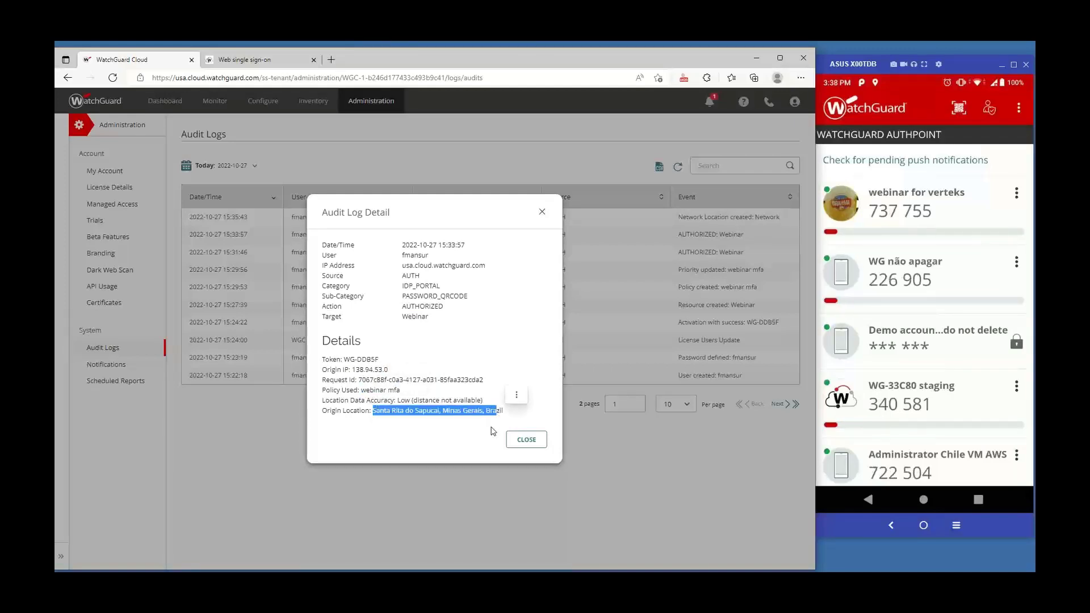
{"action": "left_click", "coordinate": [526, 440]}
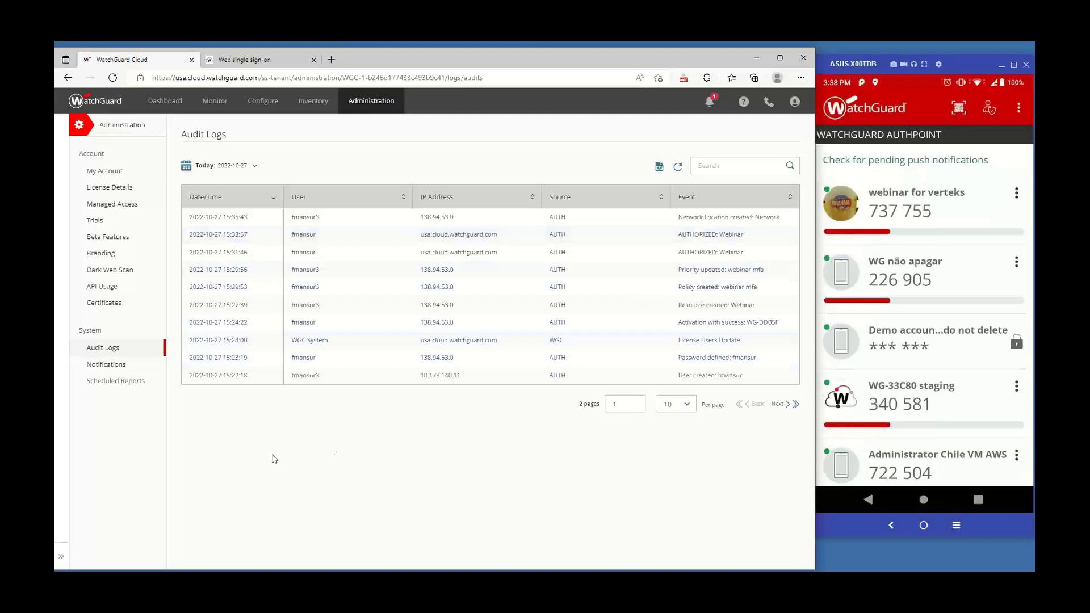
- Review the AuthPoint monitoring summary and its Authentication and Resource Activity reports
{"action": "left_click", "coordinate": [214, 102]}
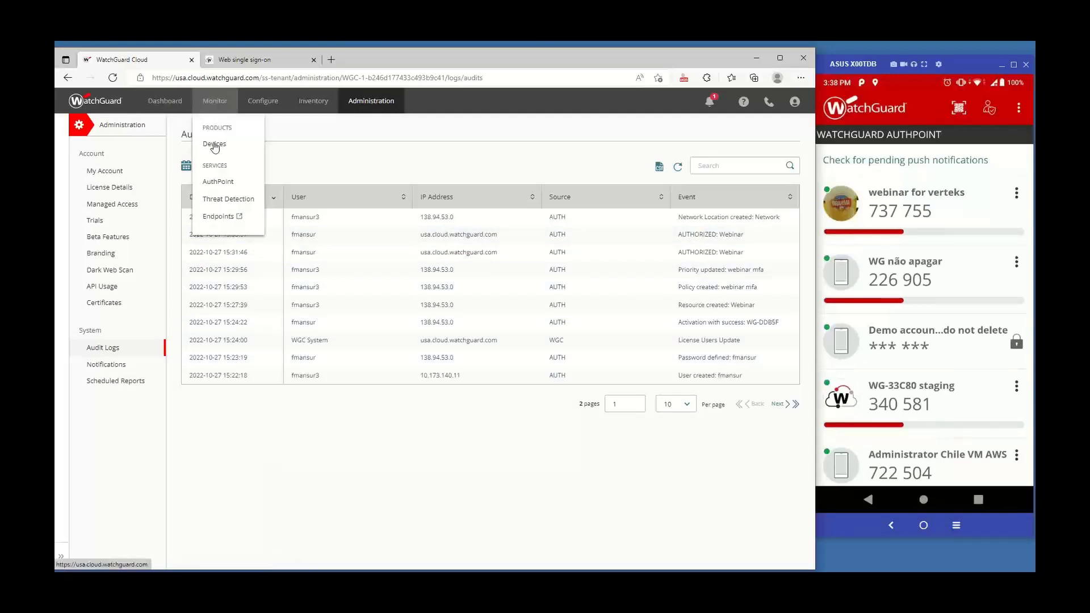
{"action": "left_click", "coordinate": [215, 179]}
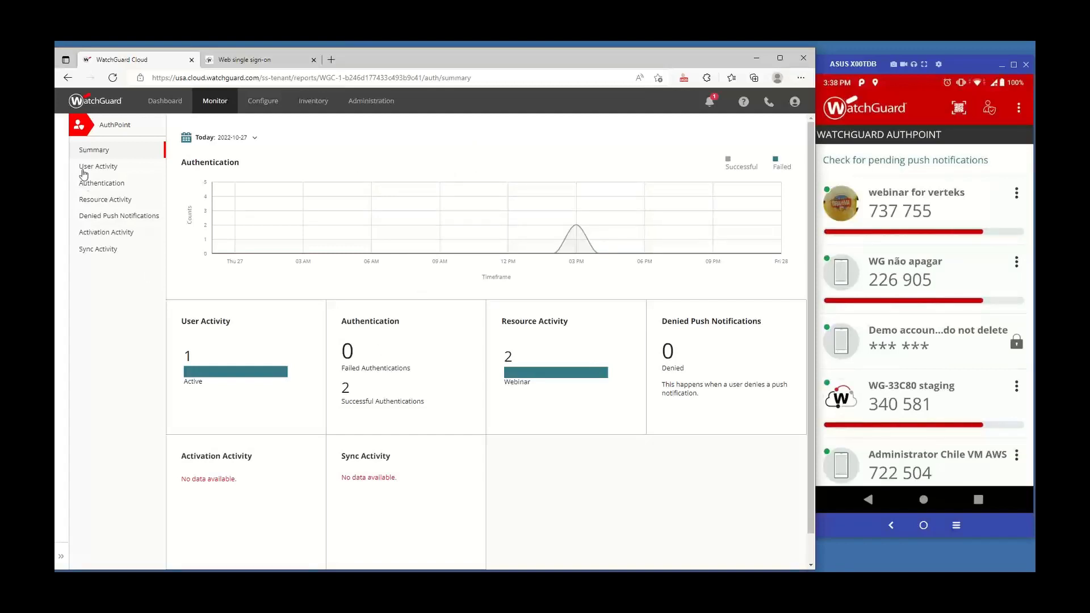
{"action": "left_click", "coordinate": [106, 185]}
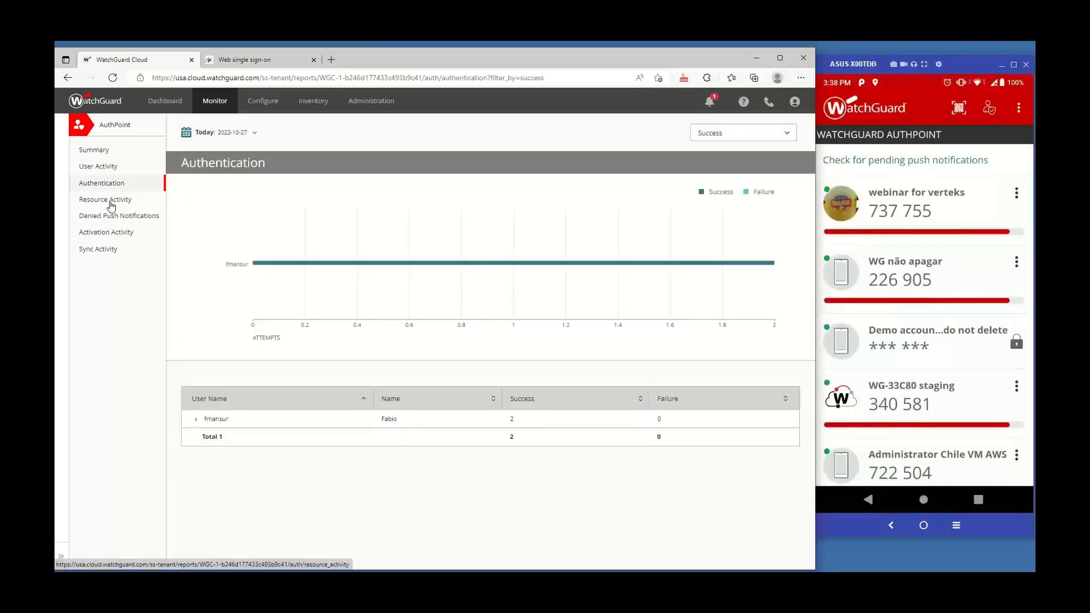
{"action": "left_click", "coordinate": [111, 202]}
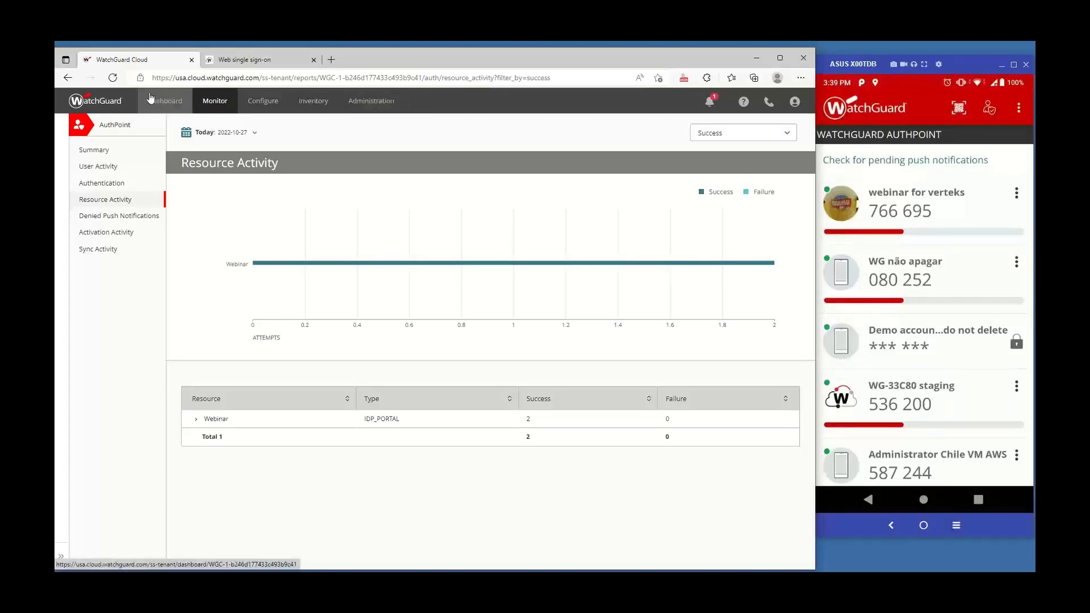
- Open the AuthPoint configuration wizards and try to run the Add a group walkthrough, accepting the page reload
{"action": "left_click", "coordinate": [268, 104]}
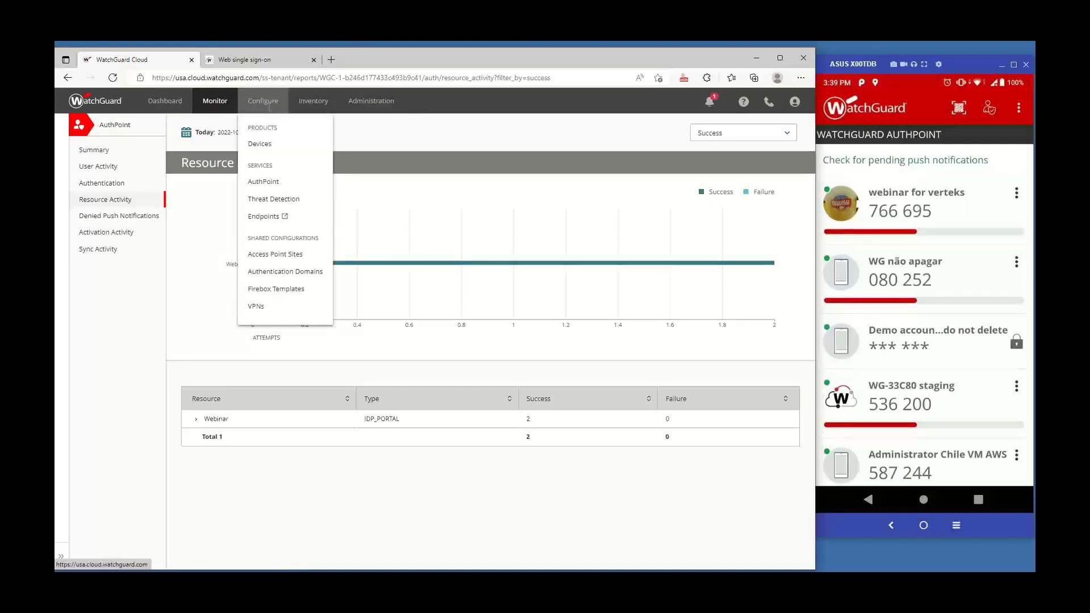
{"action": "left_click", "coordinate": [264, 181]}
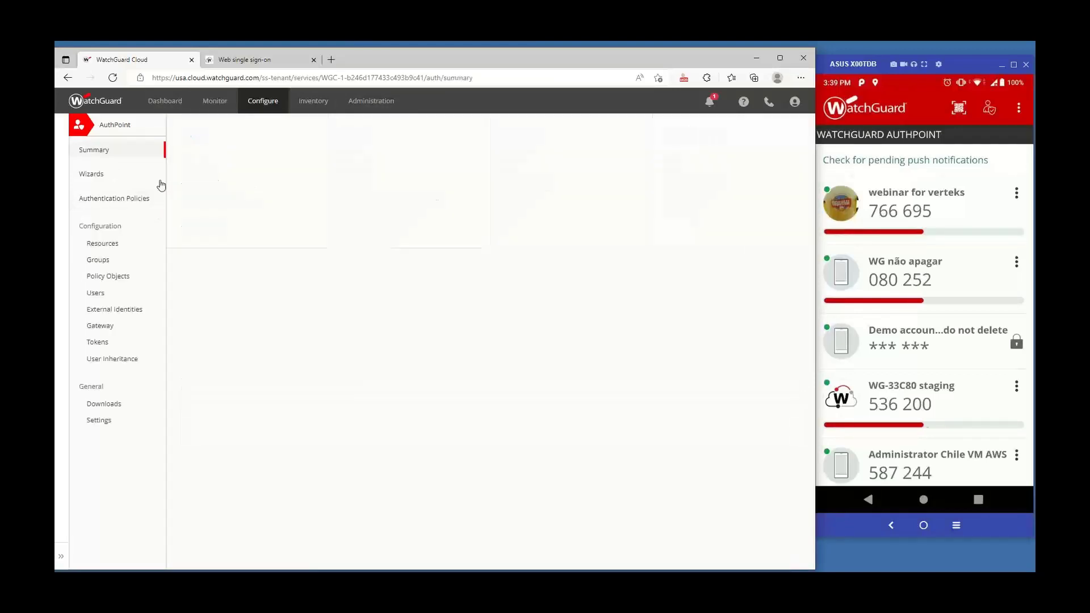
{"action": "left_click", "coordinate": [93, 179]}
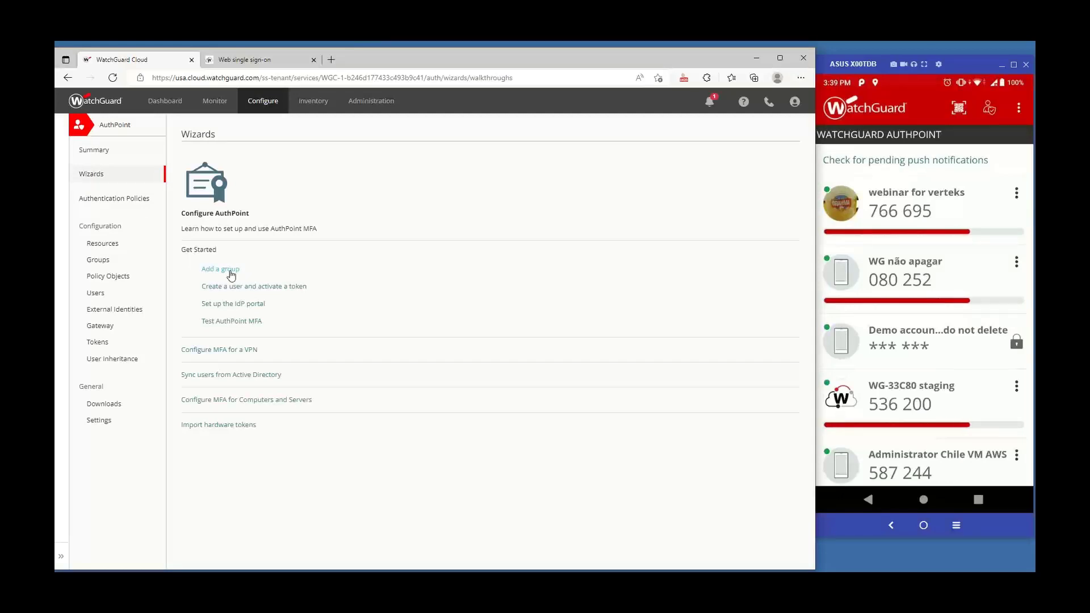
{"action": "left_click", "coordinate": [230, 269]}
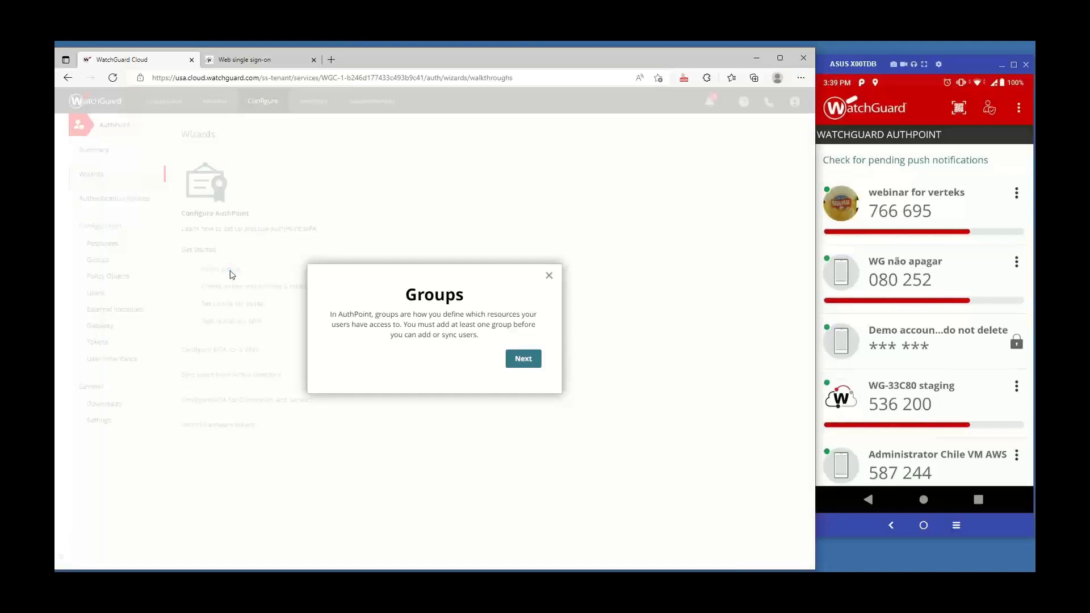
{"action": "left_click", "coordinate": [522, 359]}
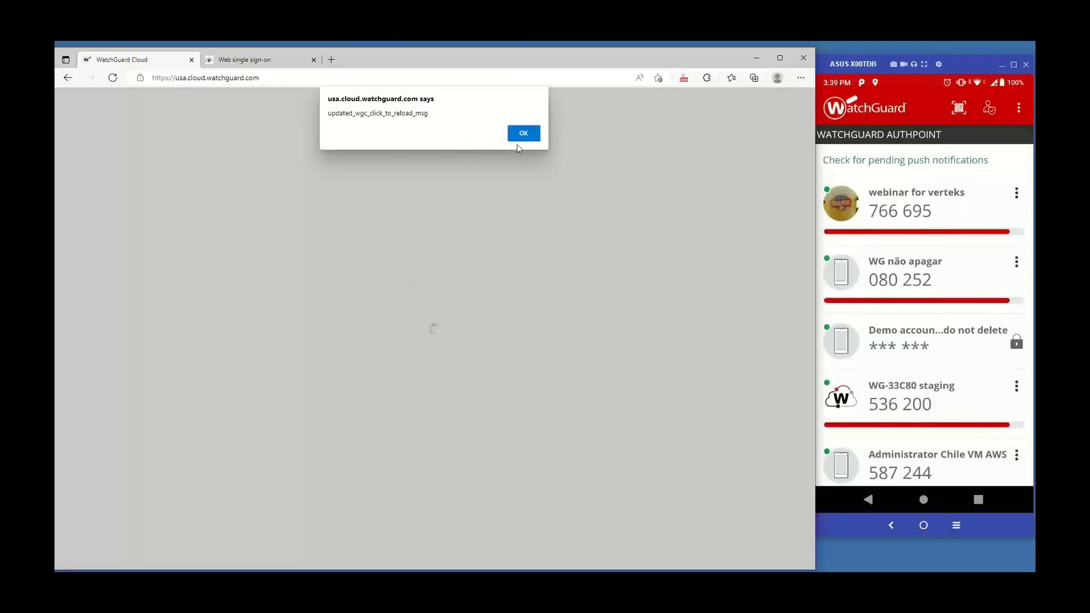
{"action": "left_click", "coordinate": [527, 136]}
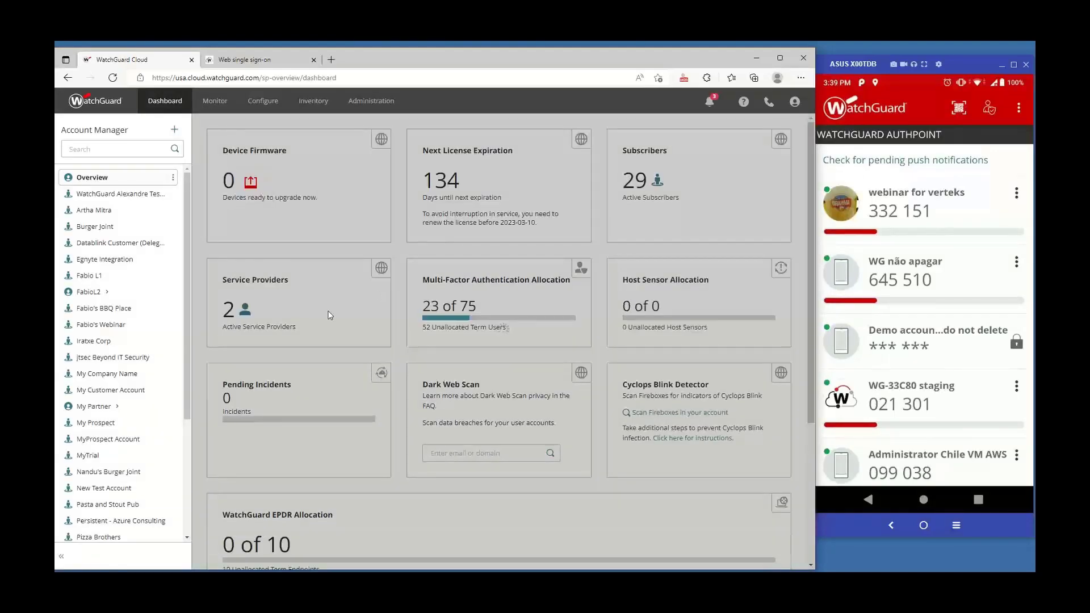
- Return to the AuthPoint configuration of the Webinar Verteks account, open its wizards and collapse the account list
{"action": "left_click", "coordinate": [259, 104]}
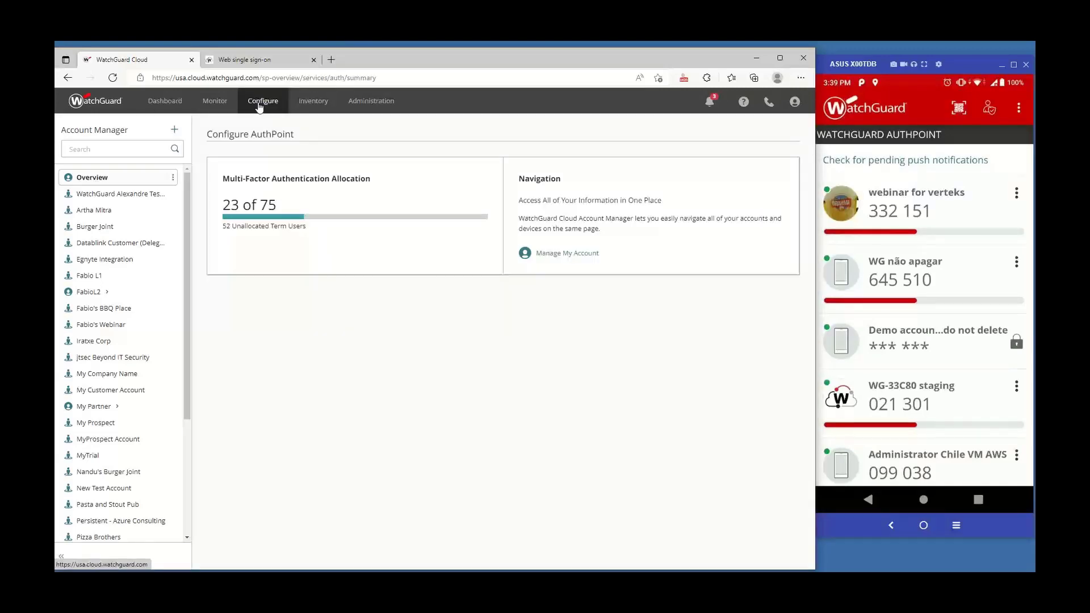
{"action": "left_click", "coordinate": [258, 106]}
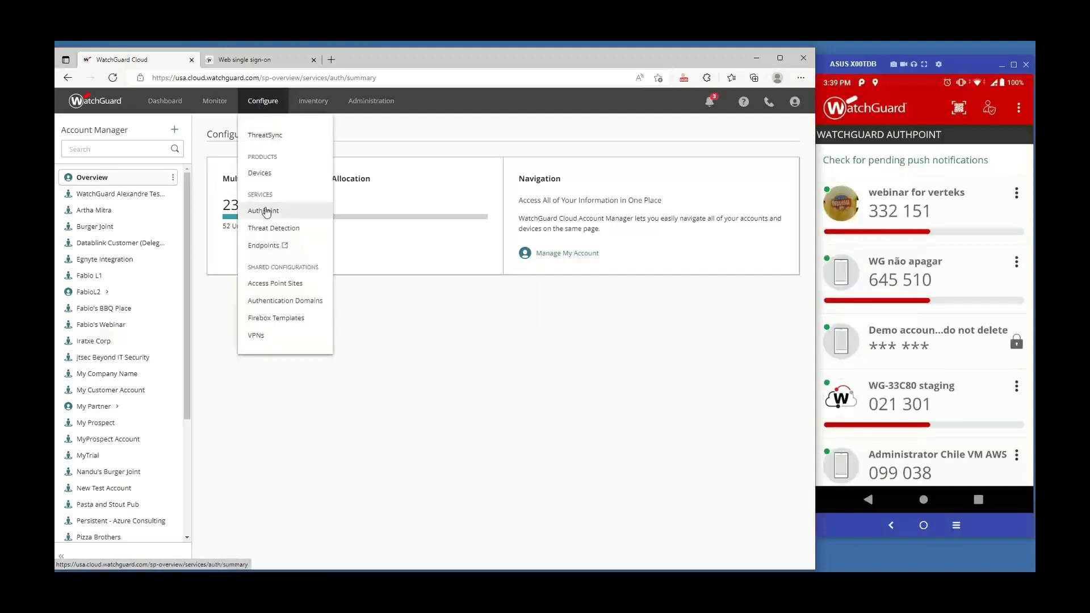
{"action": "scroll", "coordinate": [108, 523], "scroll_direction": "down", "scroll_amount": 3}
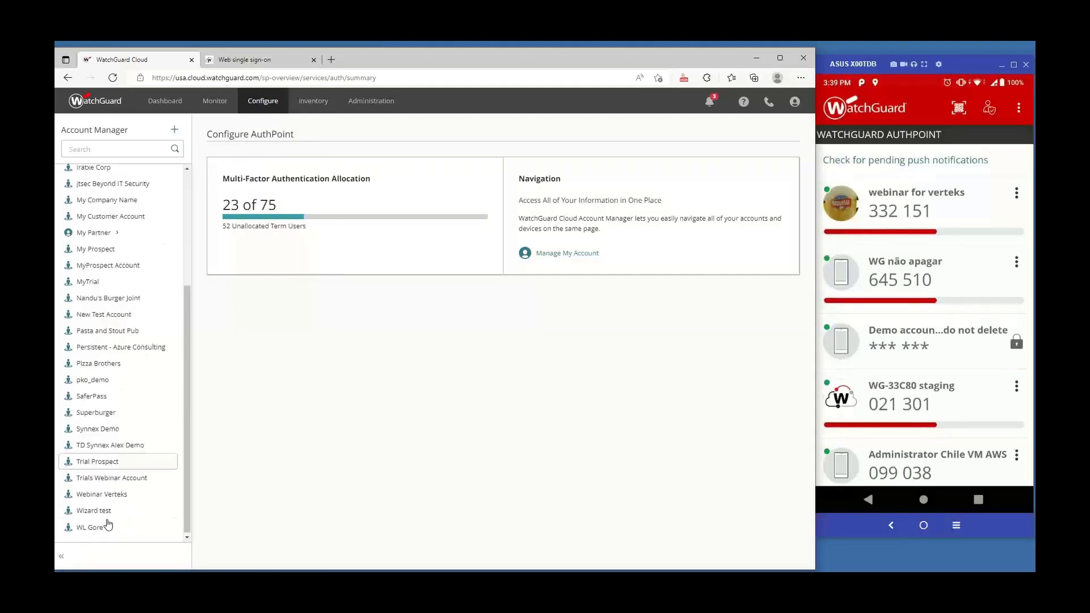
{"action": "left_click", "coordinate": [103, 493]}
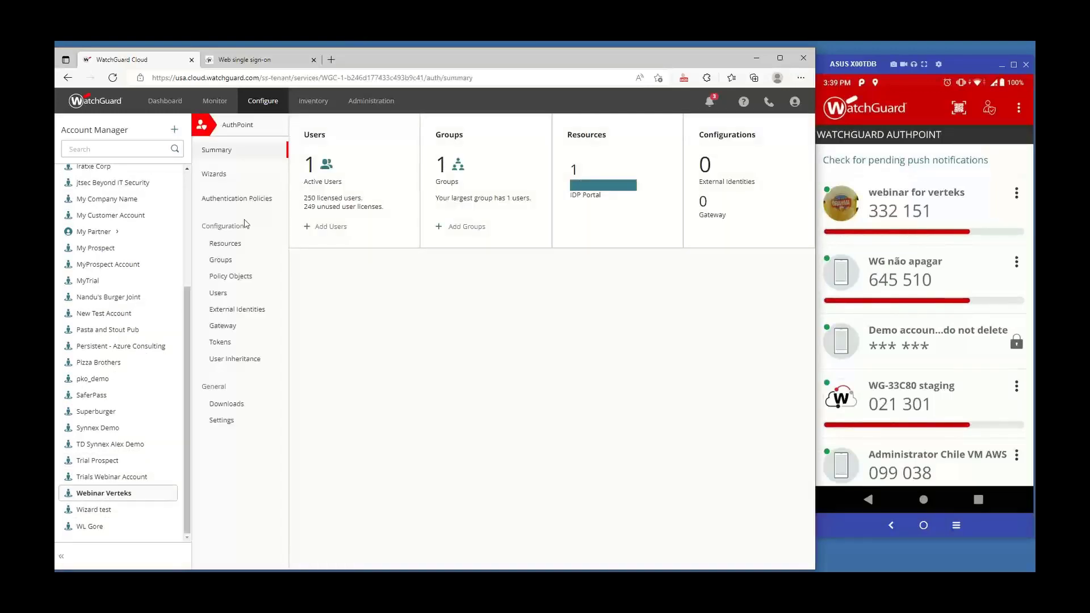
{"action": "left_click", "coordinate": [215, 175]}
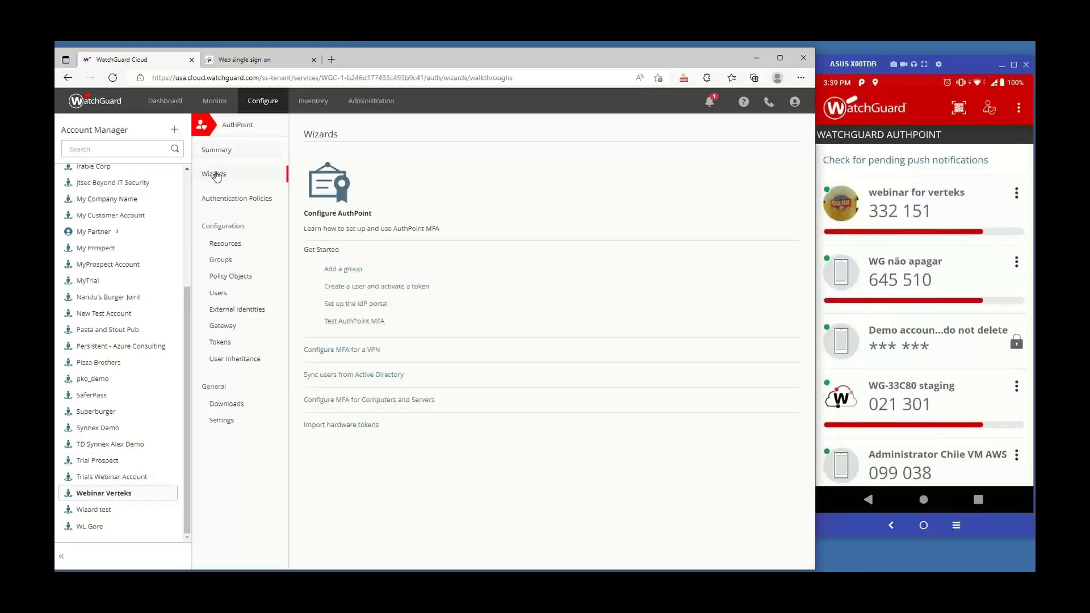
{"action": "left_click", "coordinate": [63, 562]}
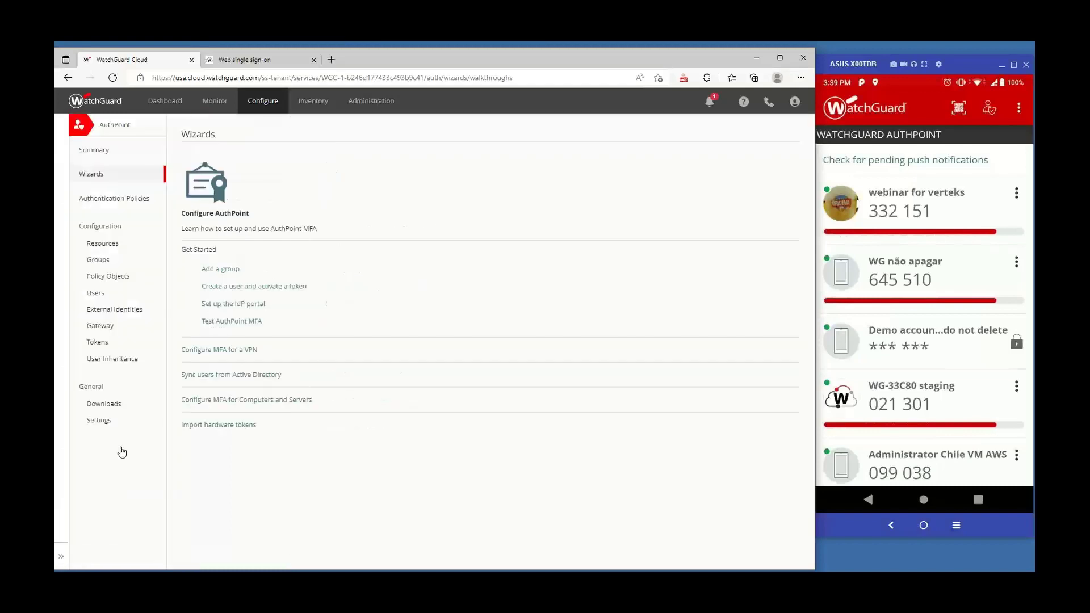
- Retry the Add a group walkthrough past its Groups introduction, accepting the page reload
{"action": "left_click", "coordinate": [228, 271]}
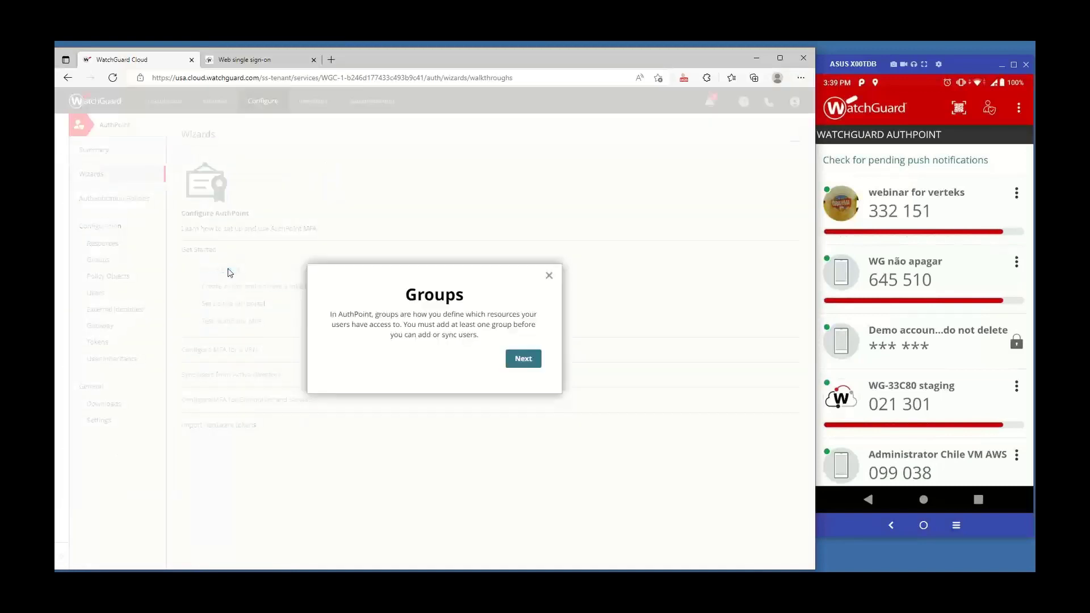
{"action": "left_click", "coordinate": [514, 359]}
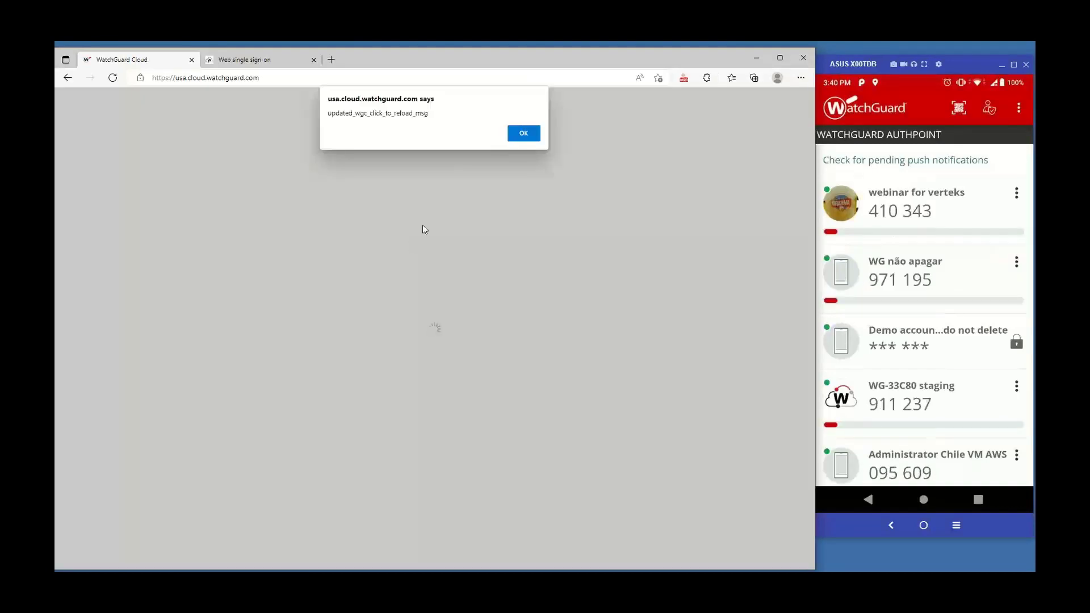
{"action": "left_click", "coordinate": [521, 136]}
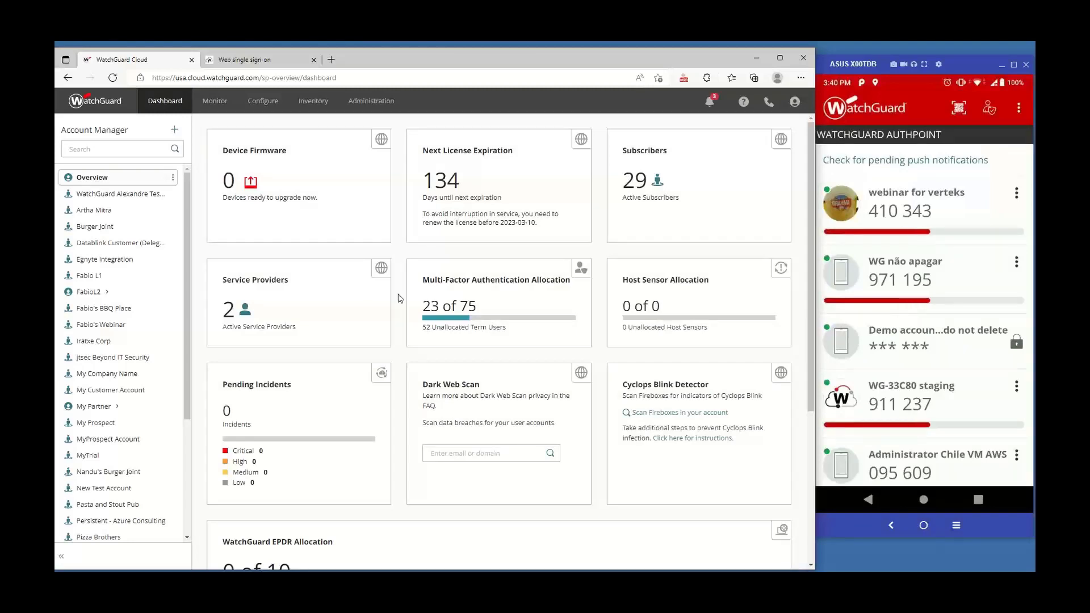
- Reopen the Webinar Verteks account's AuthPoint wizards, view the introduction of the Sync users from Active Directory walkthrough and close it
{"action": "left_click", "coordinate": [273, 106]}
{"action": "left_click", "coordinate": [273, 210]}
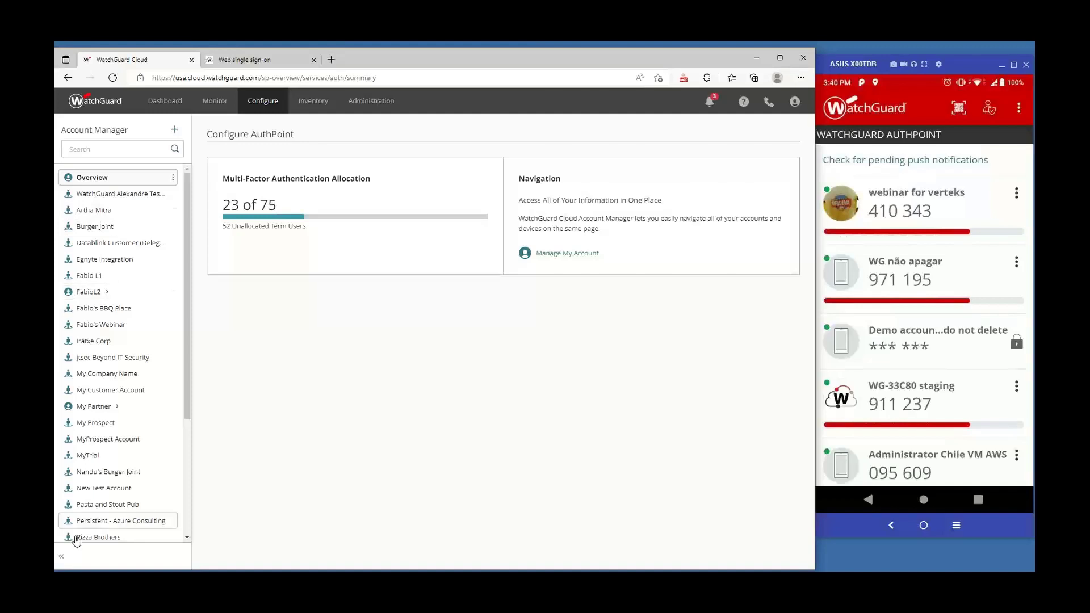
{"action": "scroll", "coordinate": [85, 511], "scroll_direction": "down", "scroll_amount": 3}
{"action": "left_click", "coordinate": [96, 494]}
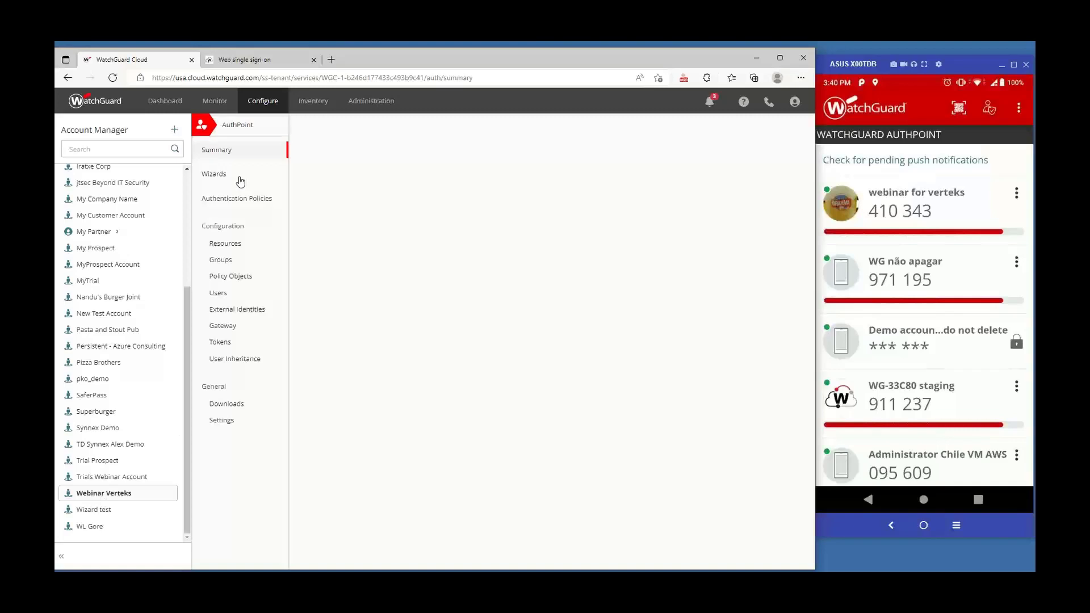
{"action": "left_click", "coordinate": [233, 179]}
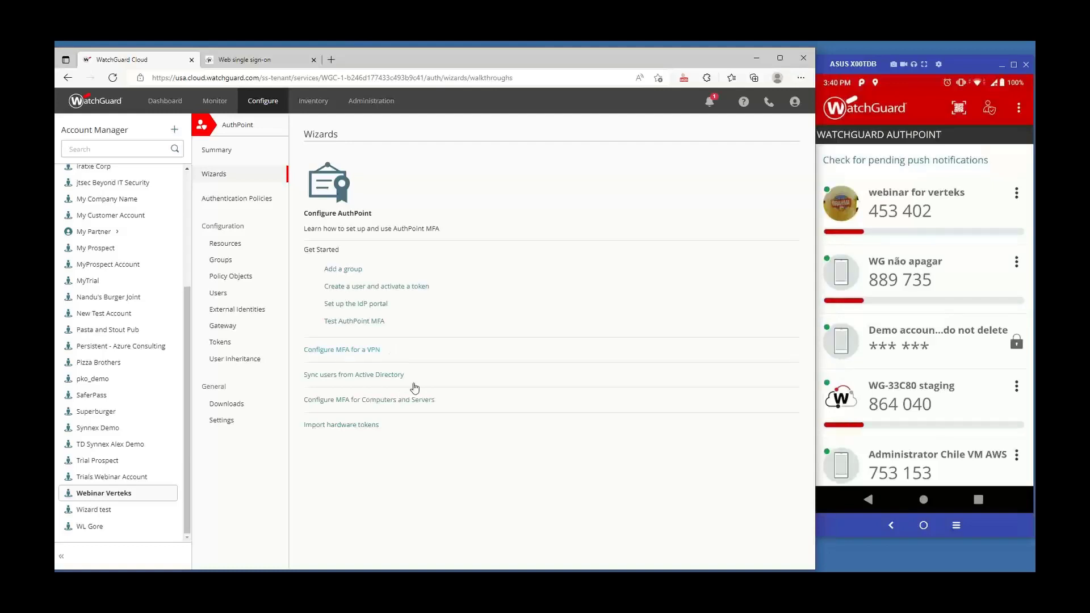
{"action": "left_click", "coordinate": [370, 379]}
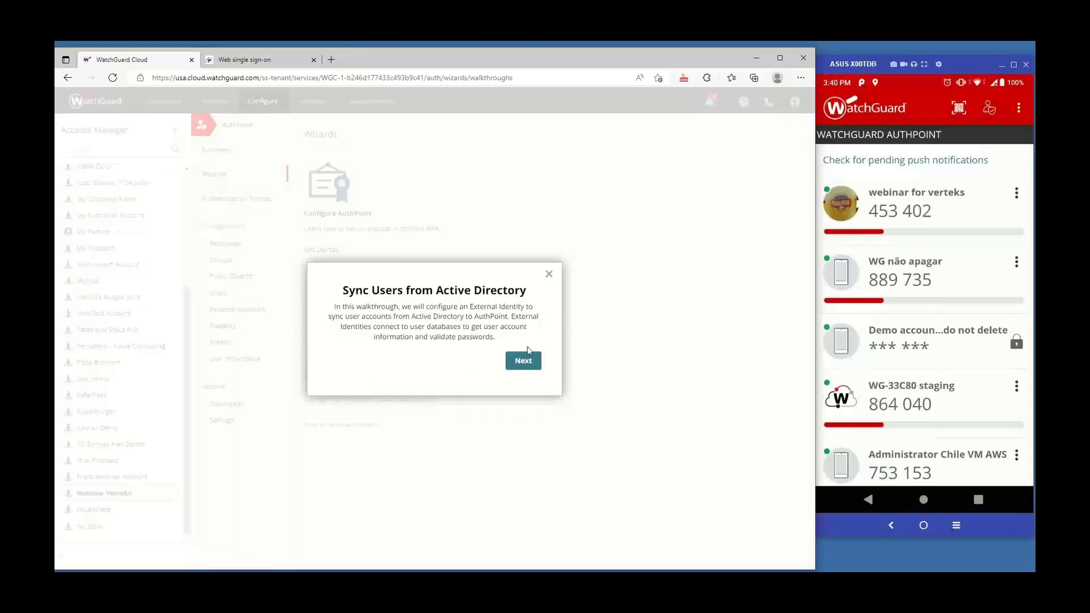
{"action": "left_click", "coordinate": [548, 276]}
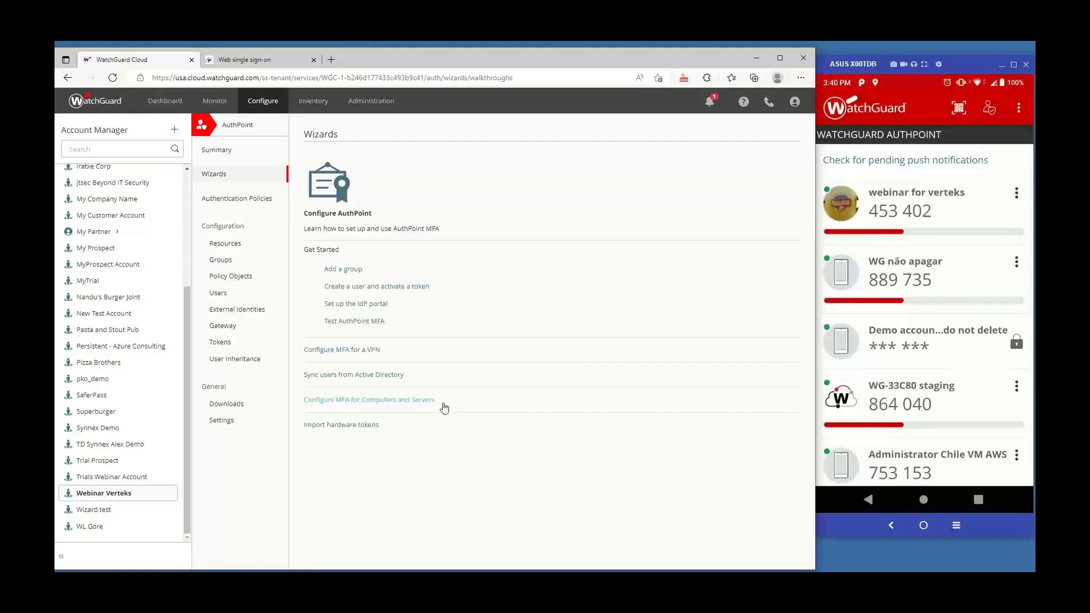